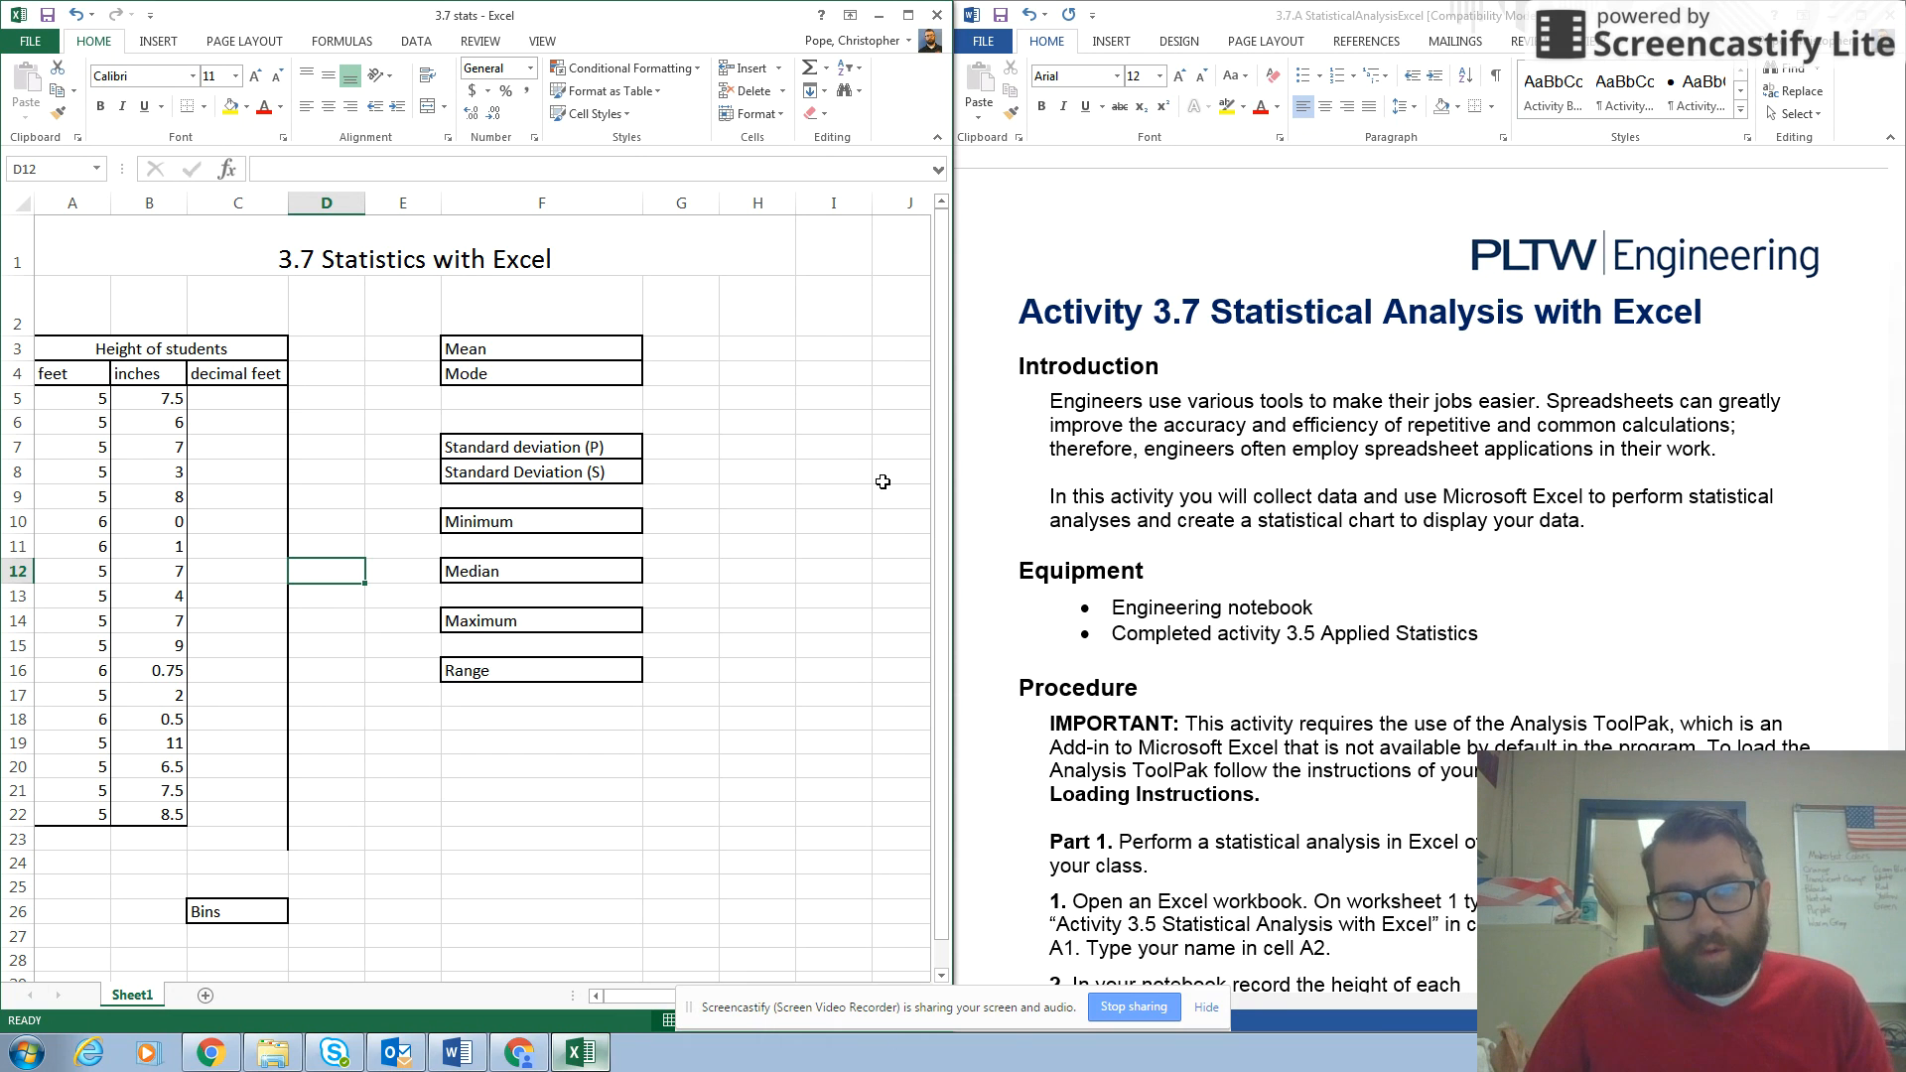
Read the activity's introduction and the Part 1 procedure through item 6 in the Word instructions.
scroll(1142, 407, "down", 1)
scroll(1142, 407, "up", 1)
left_click(1142, 407)
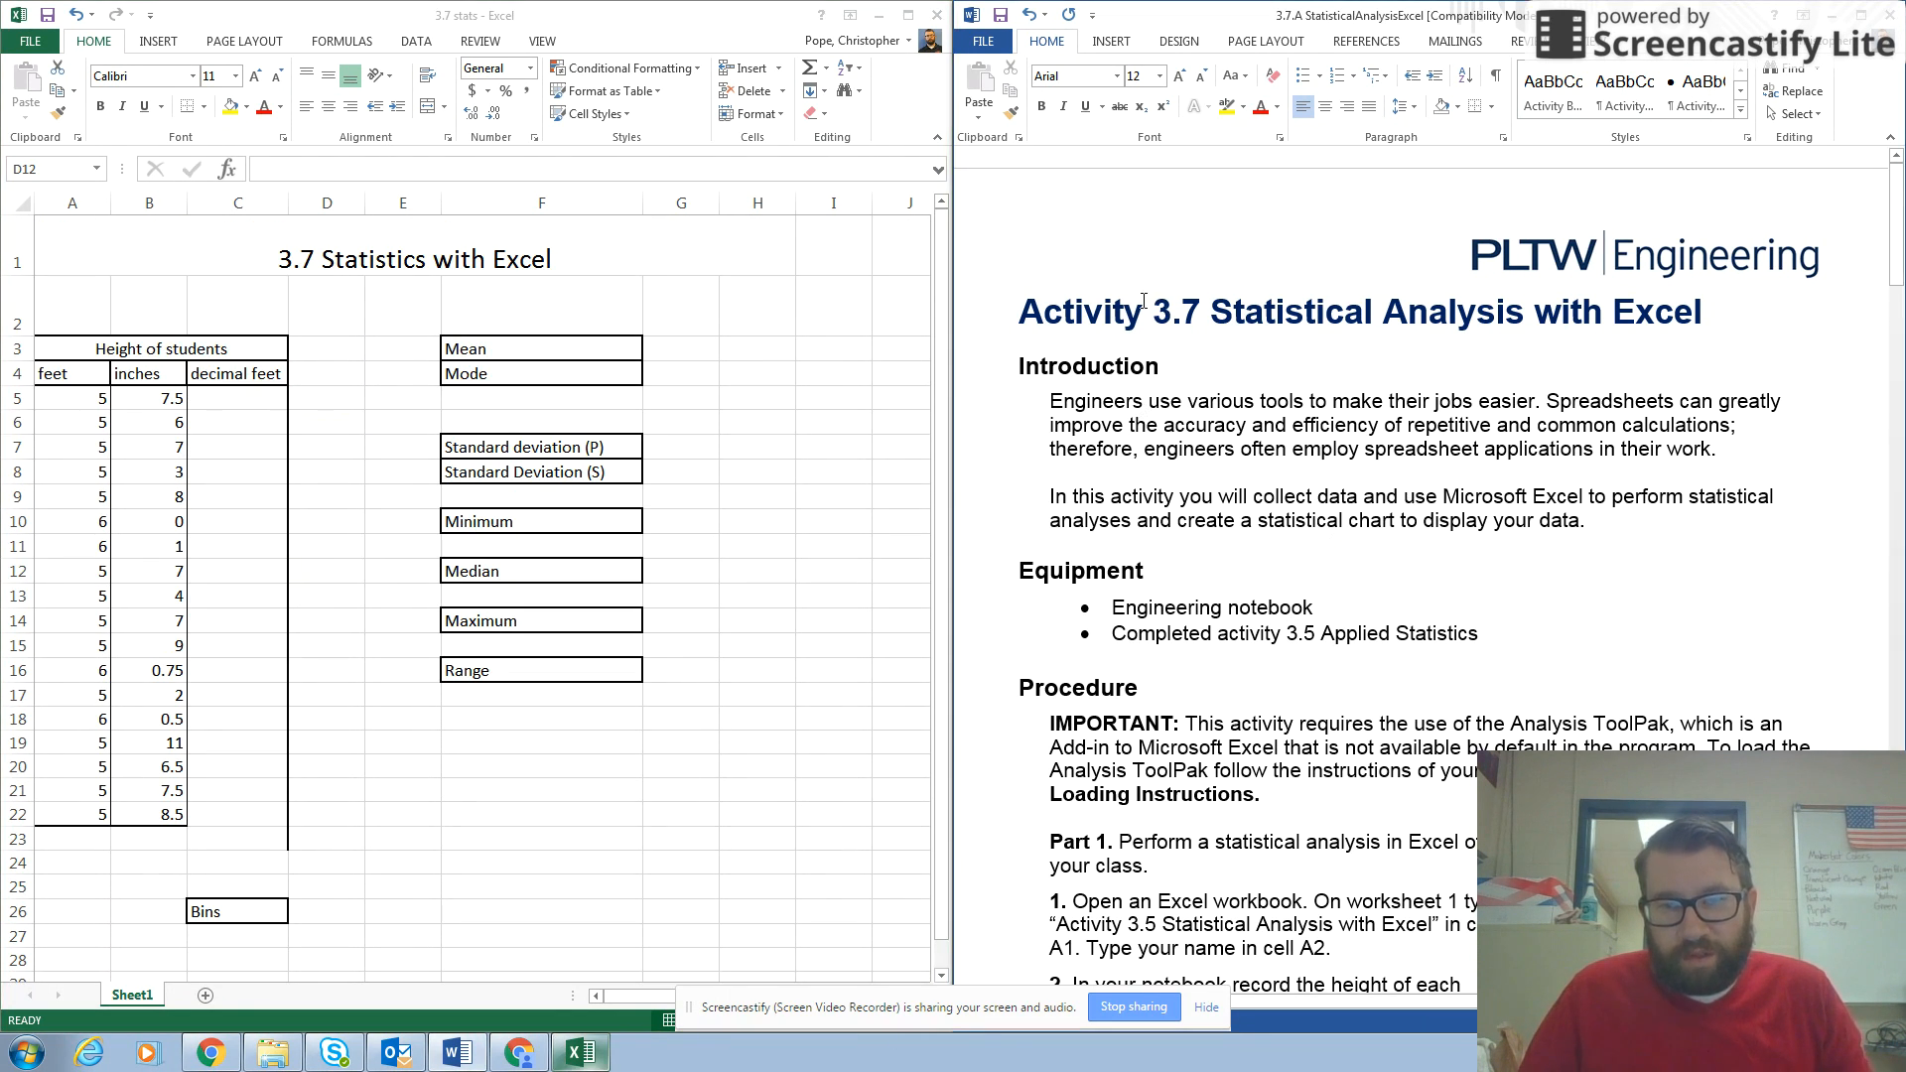
scroll(1142, 308, "down", 3)
scroll(1142, 308, "down", 5)
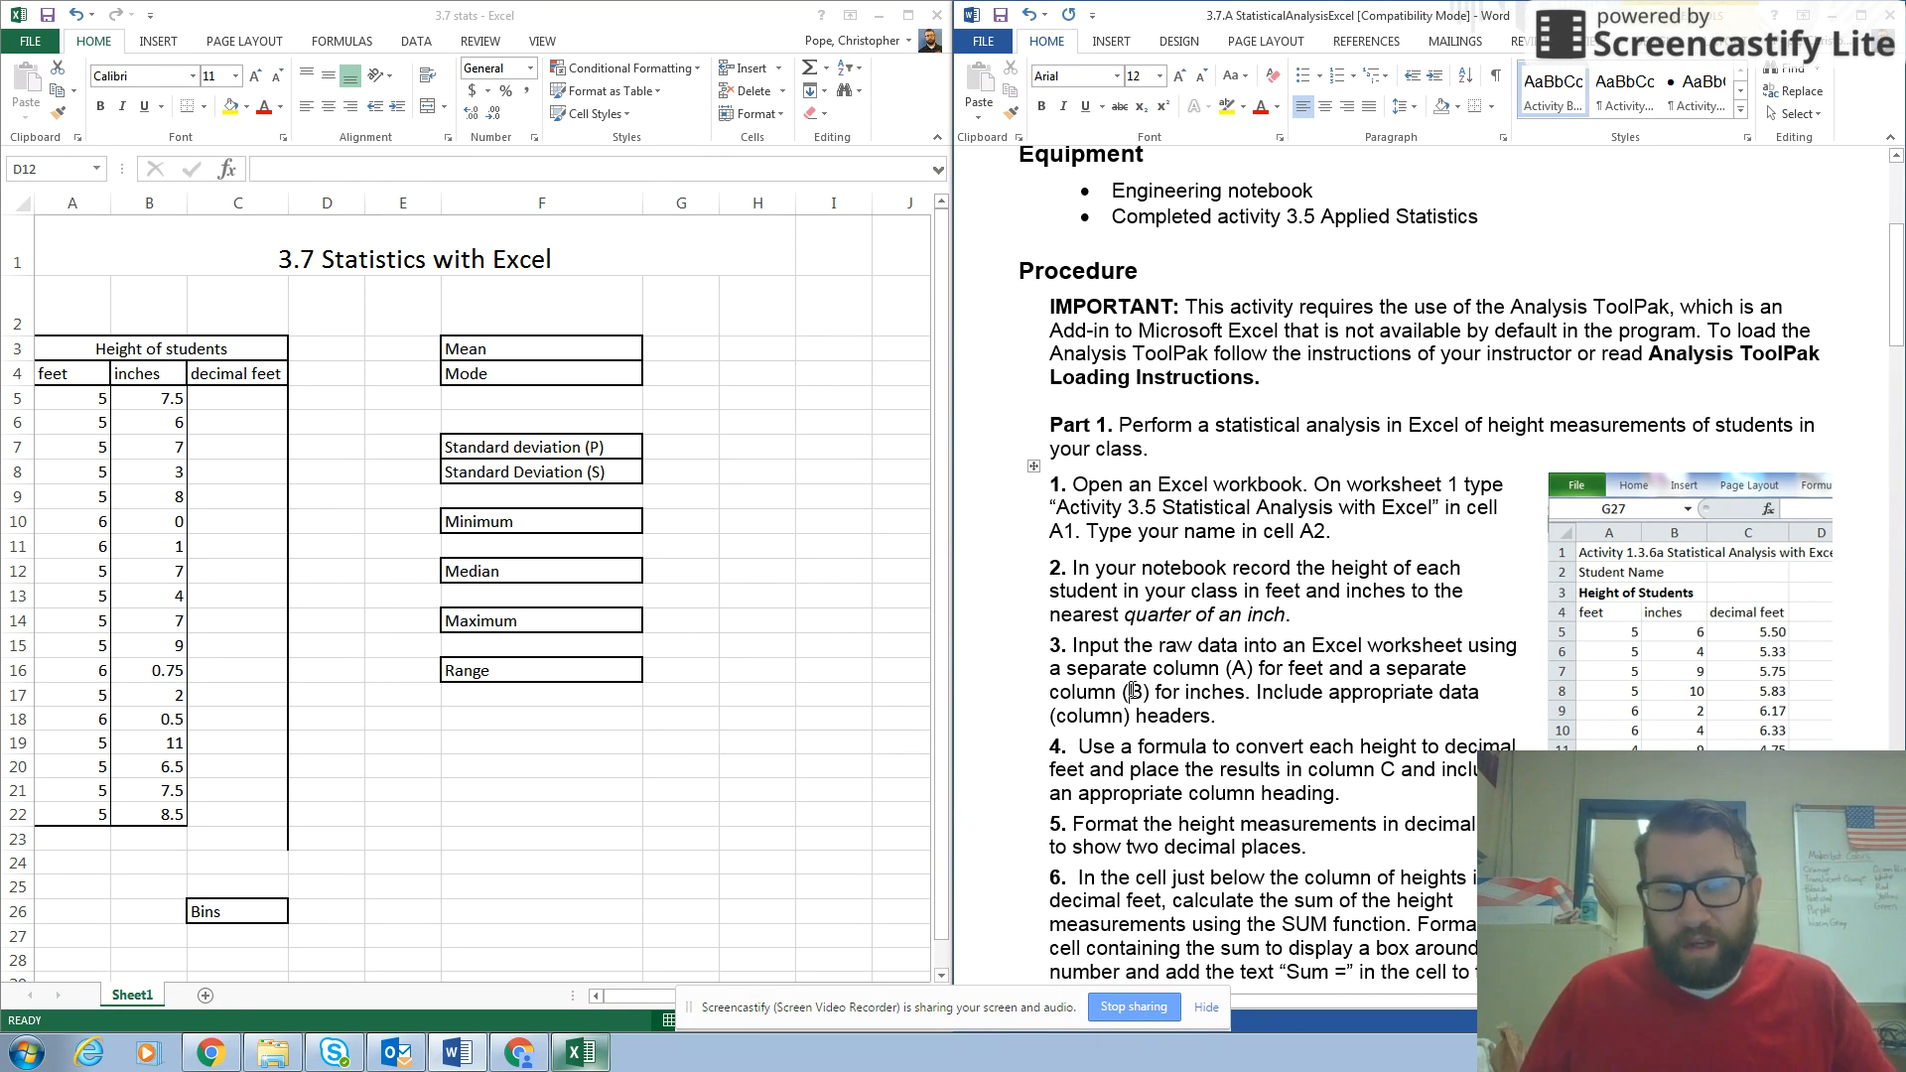
scroll(1133, 690, "down", 2)
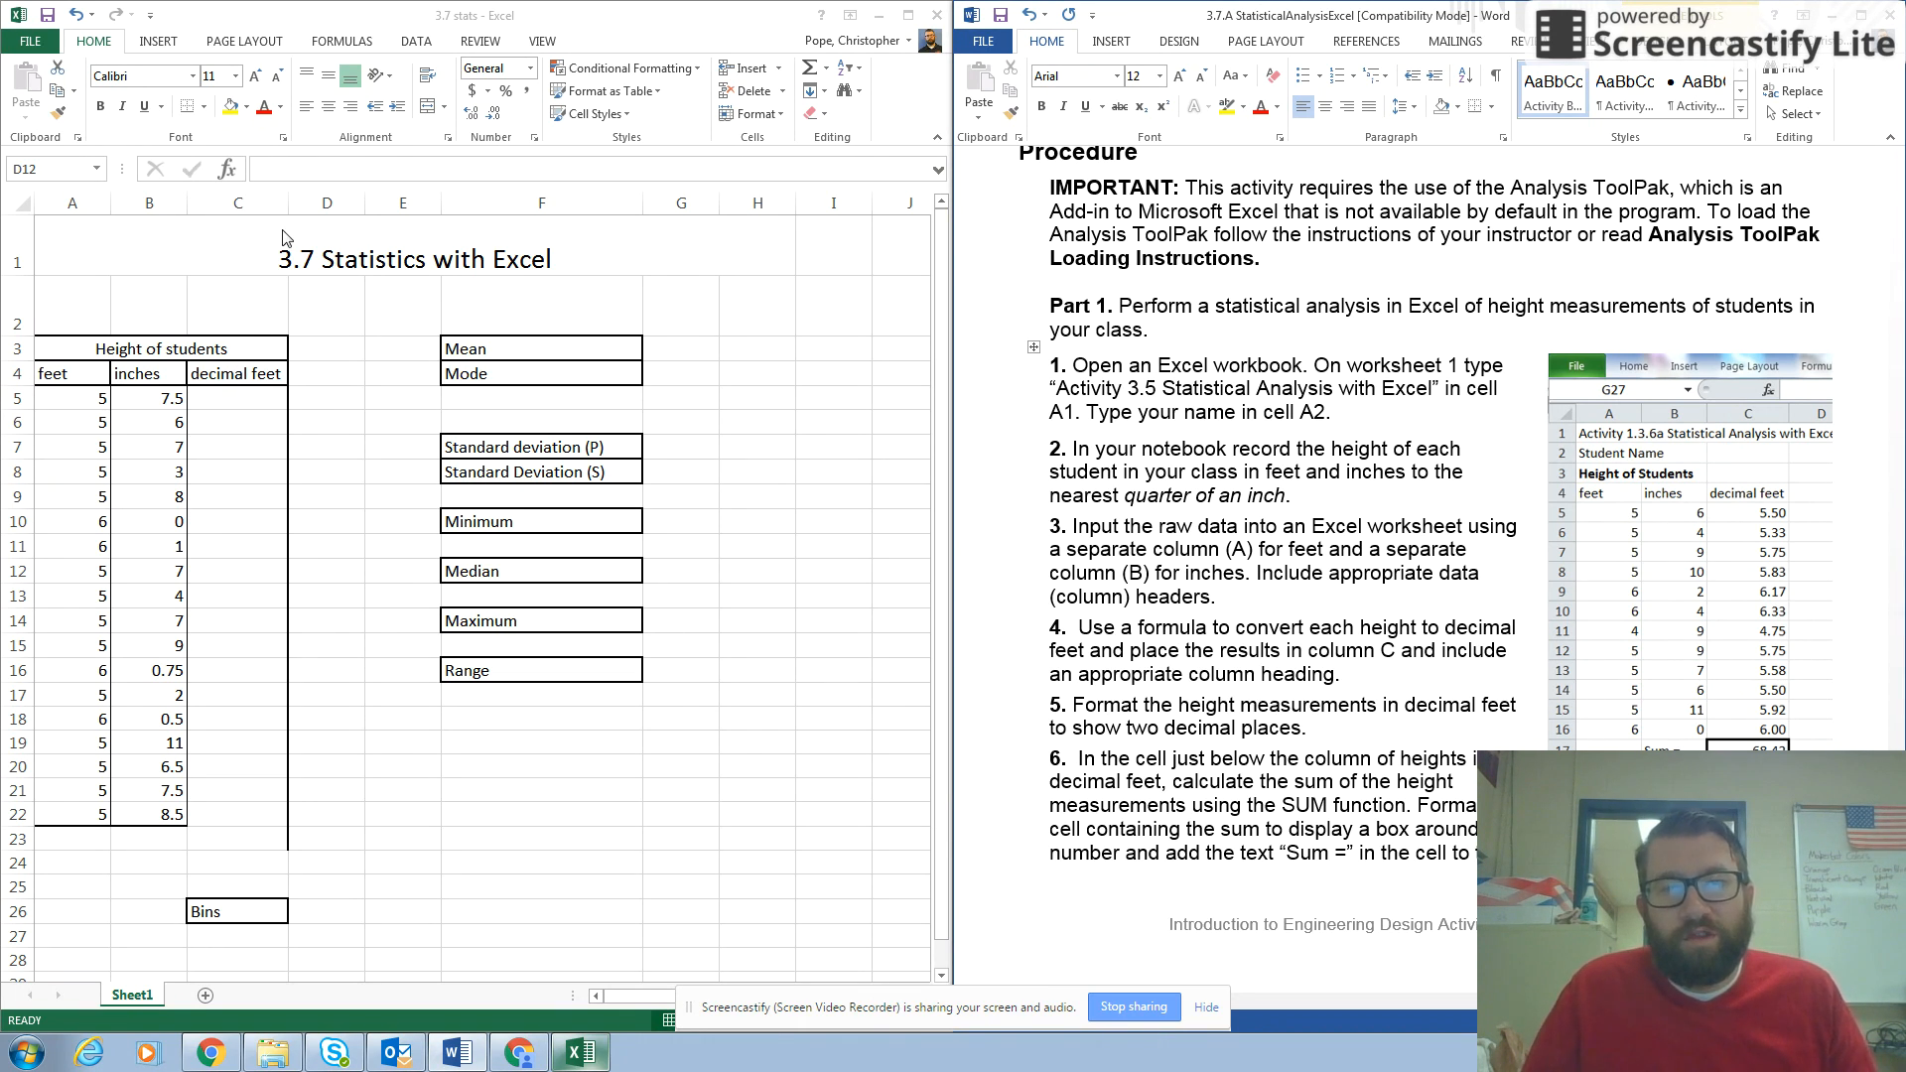
Enter the formula =A5+(B5/12) in cell C5 to convert the first student's height to decimal feet.
left_click(229, 397)
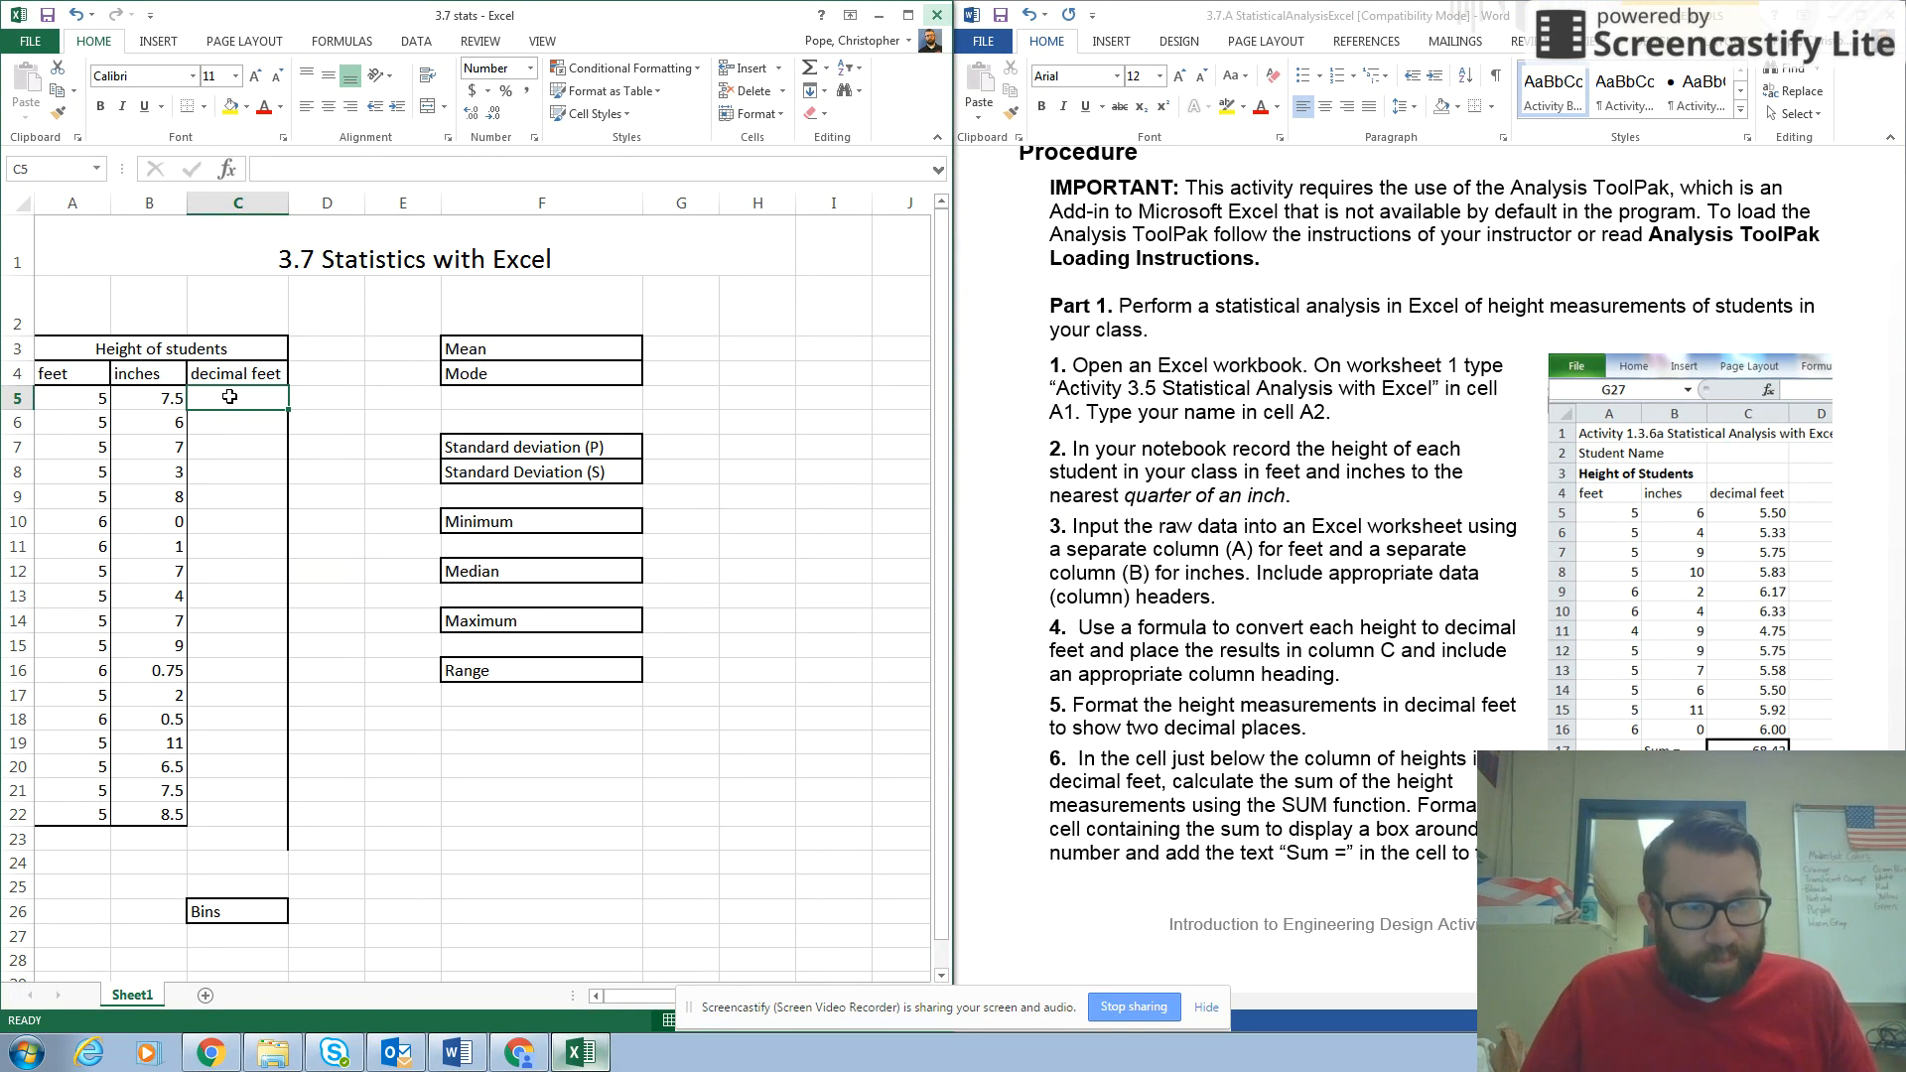
left_click(310, 170)
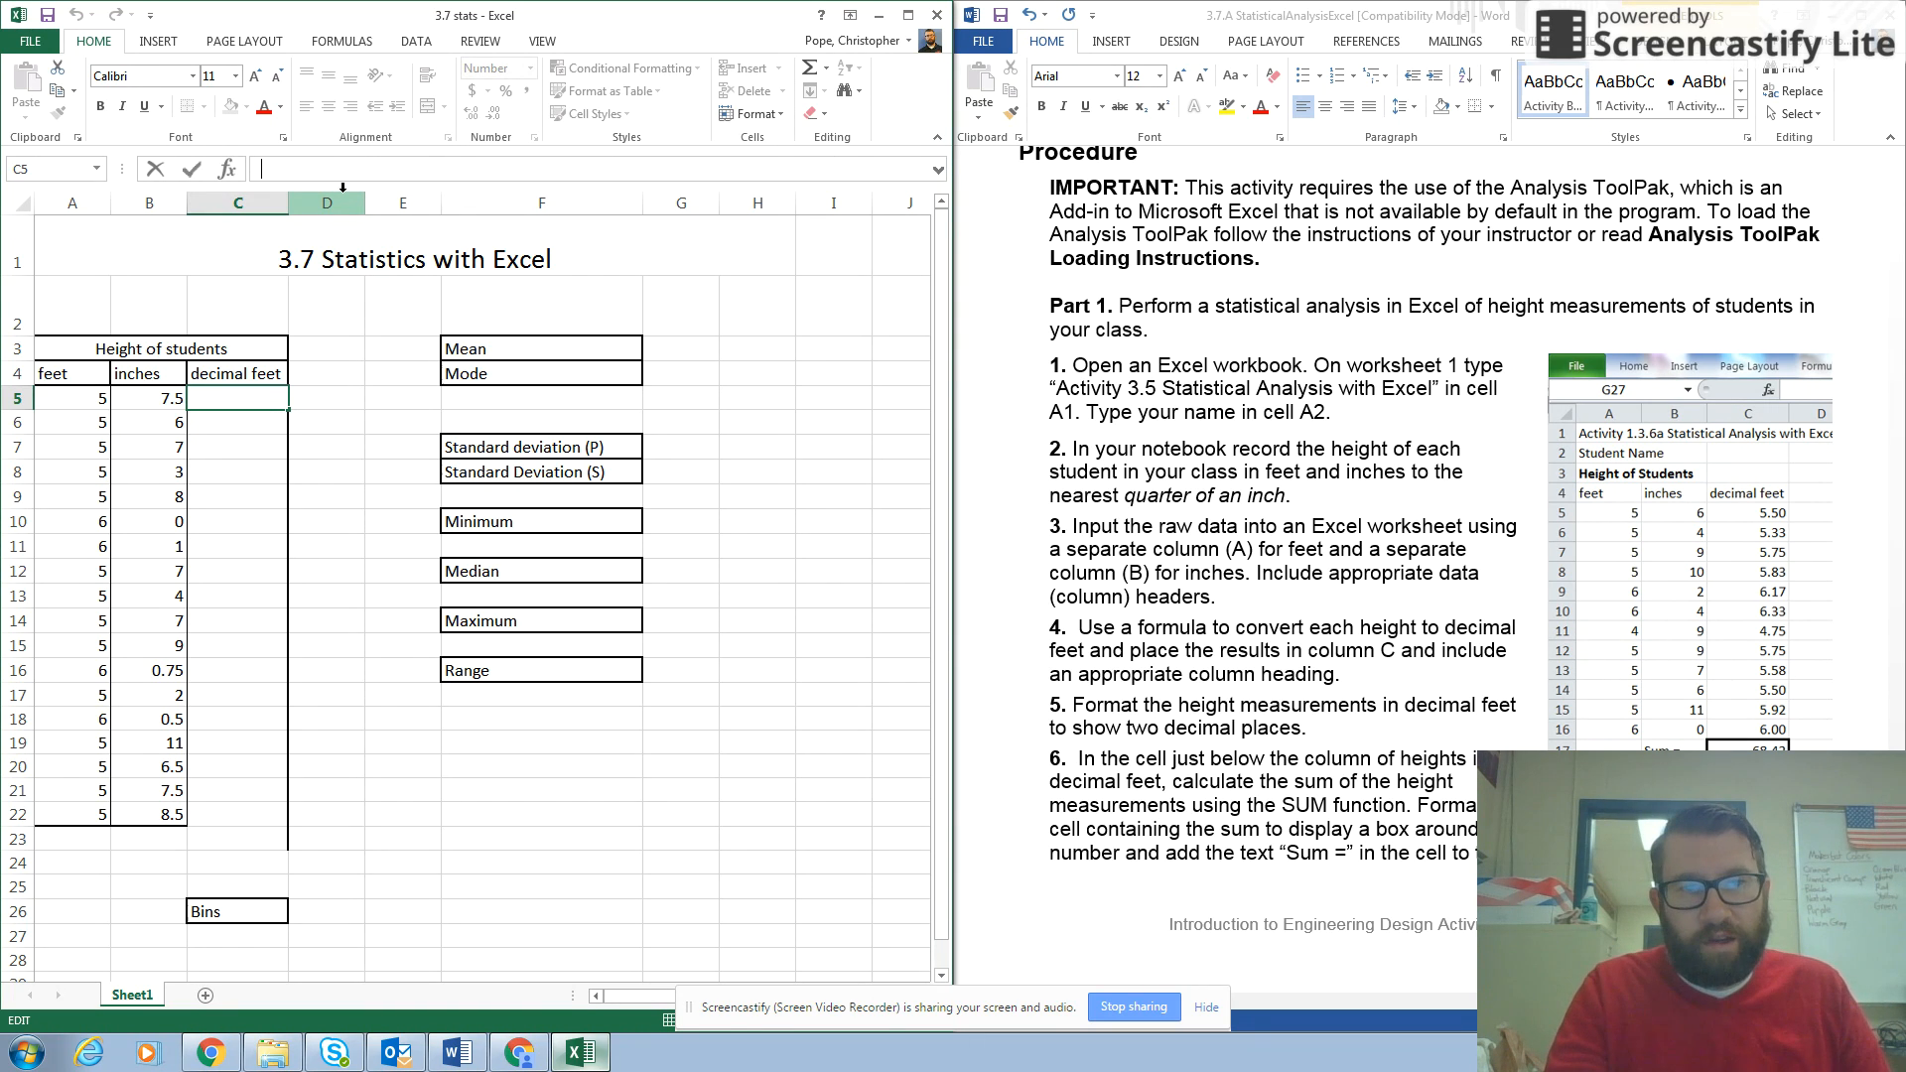
type("=")
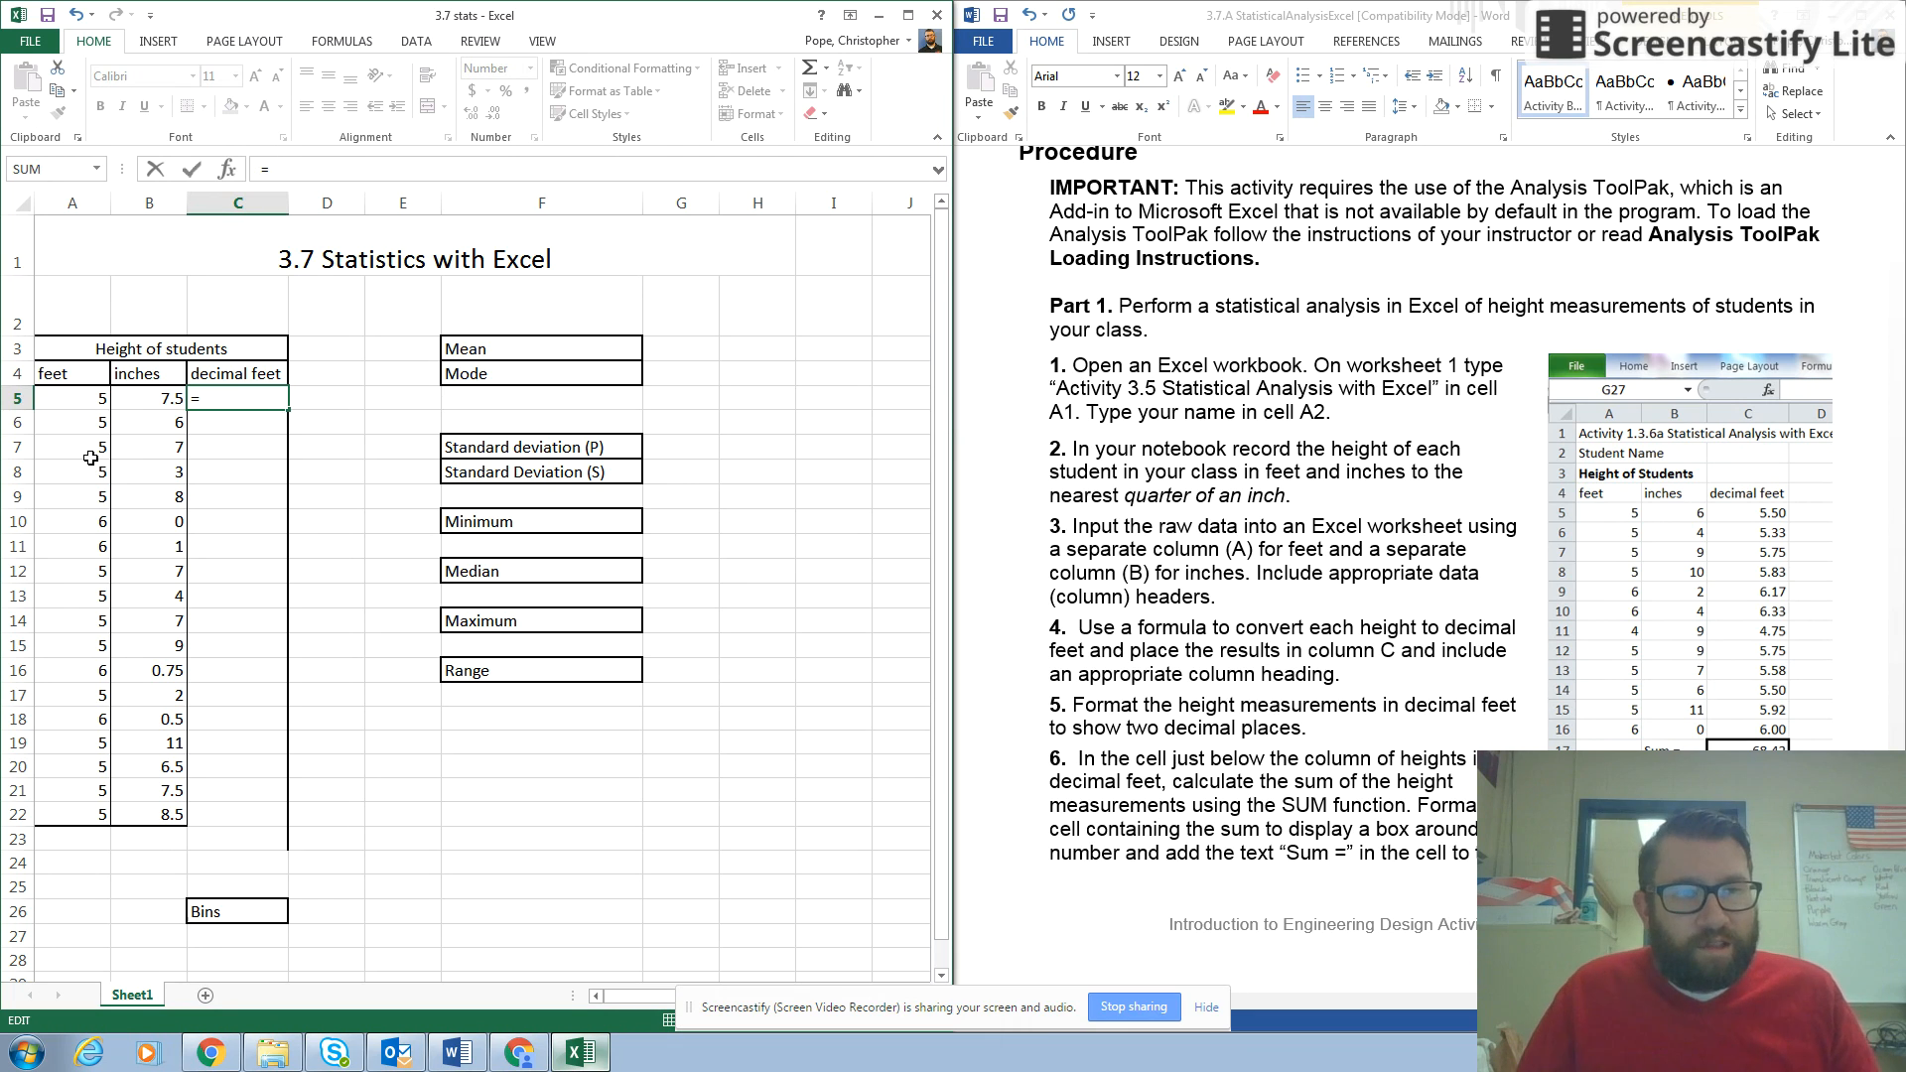
left_click(75, 397)
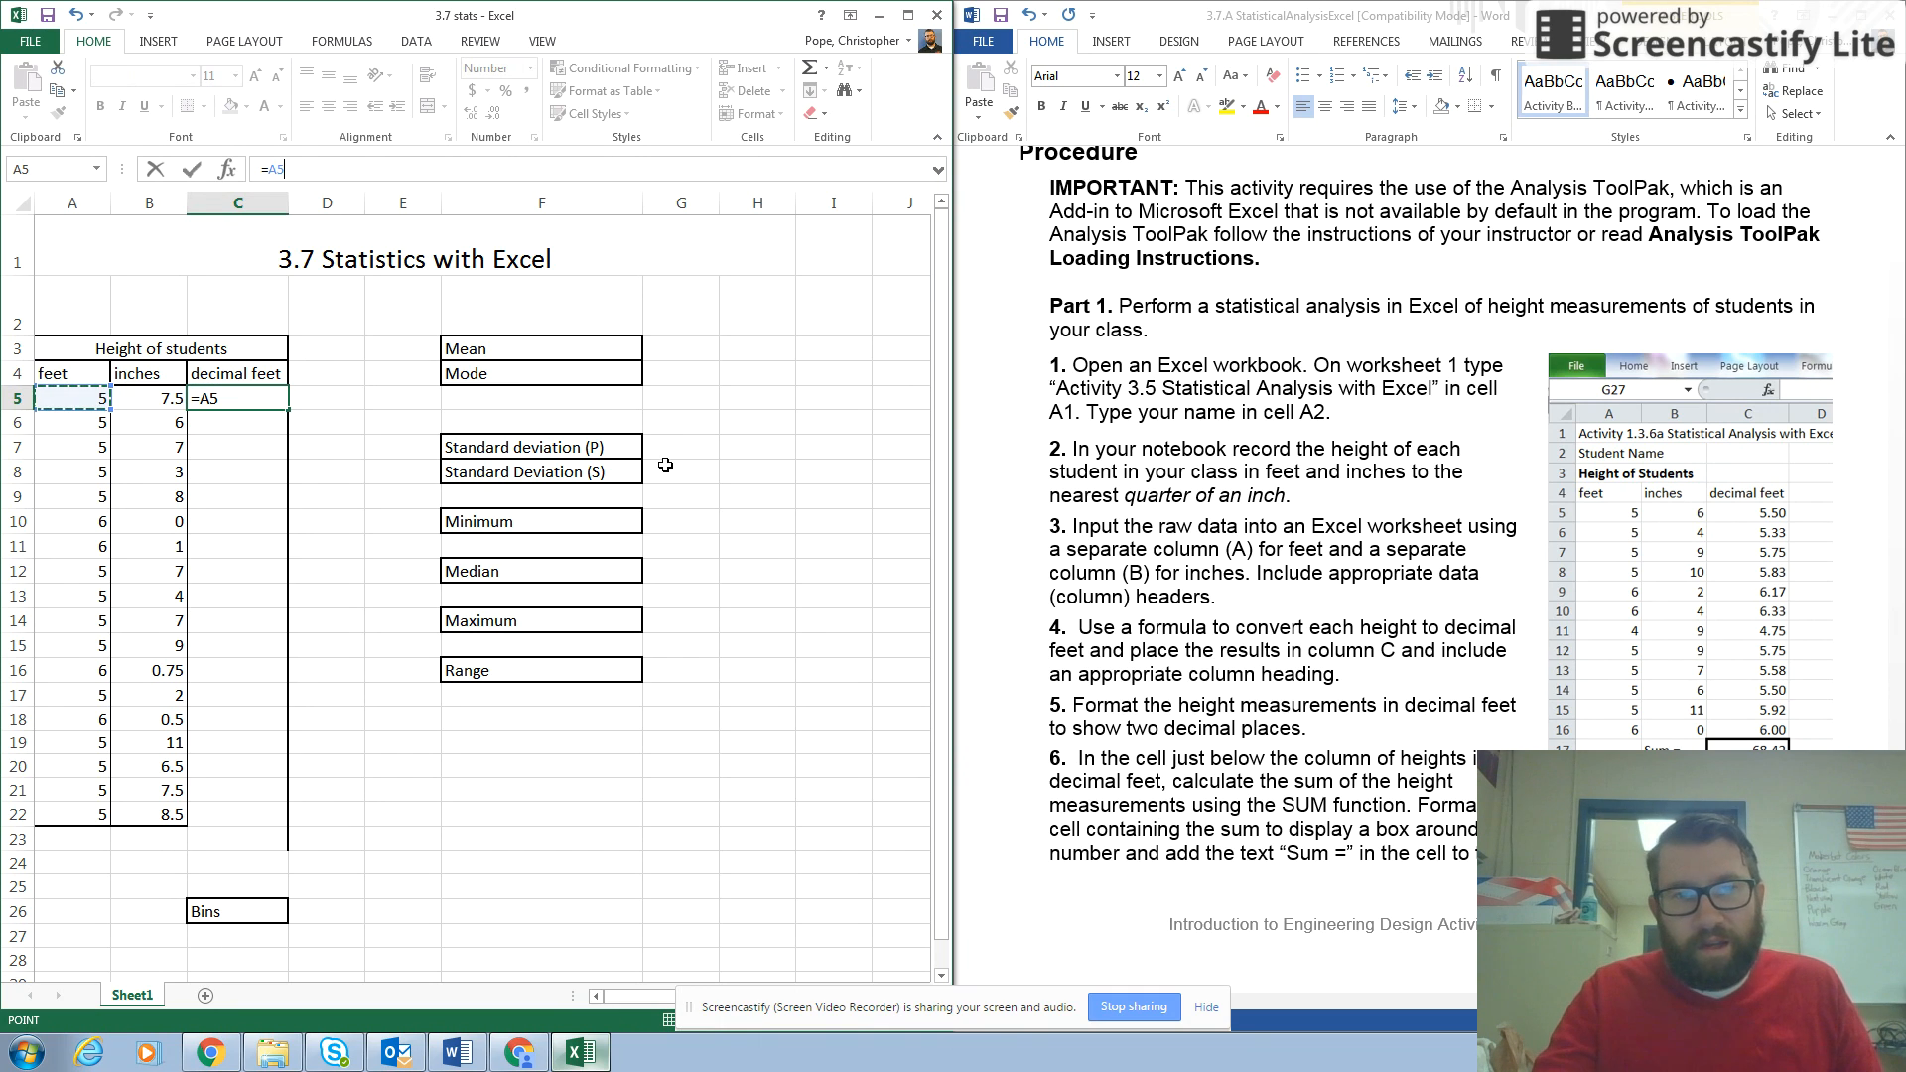
type("+")
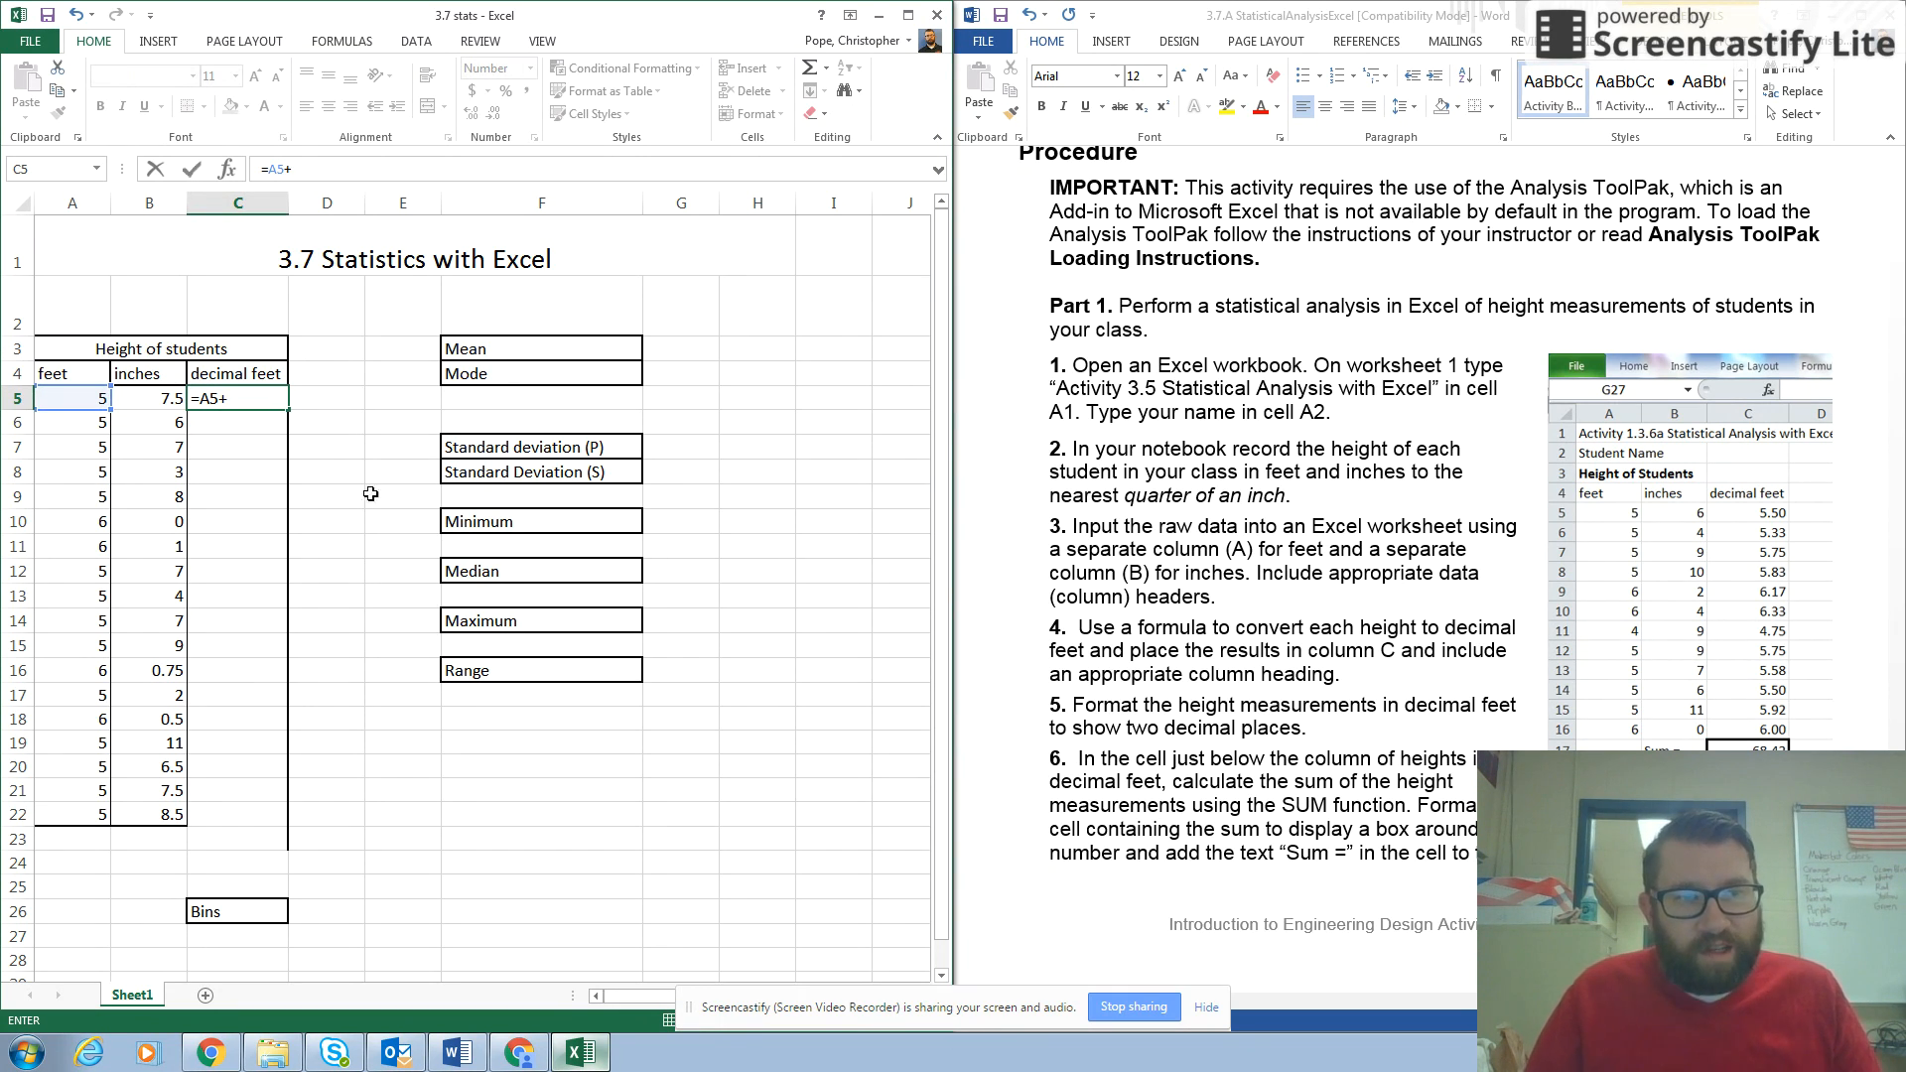
type("(")
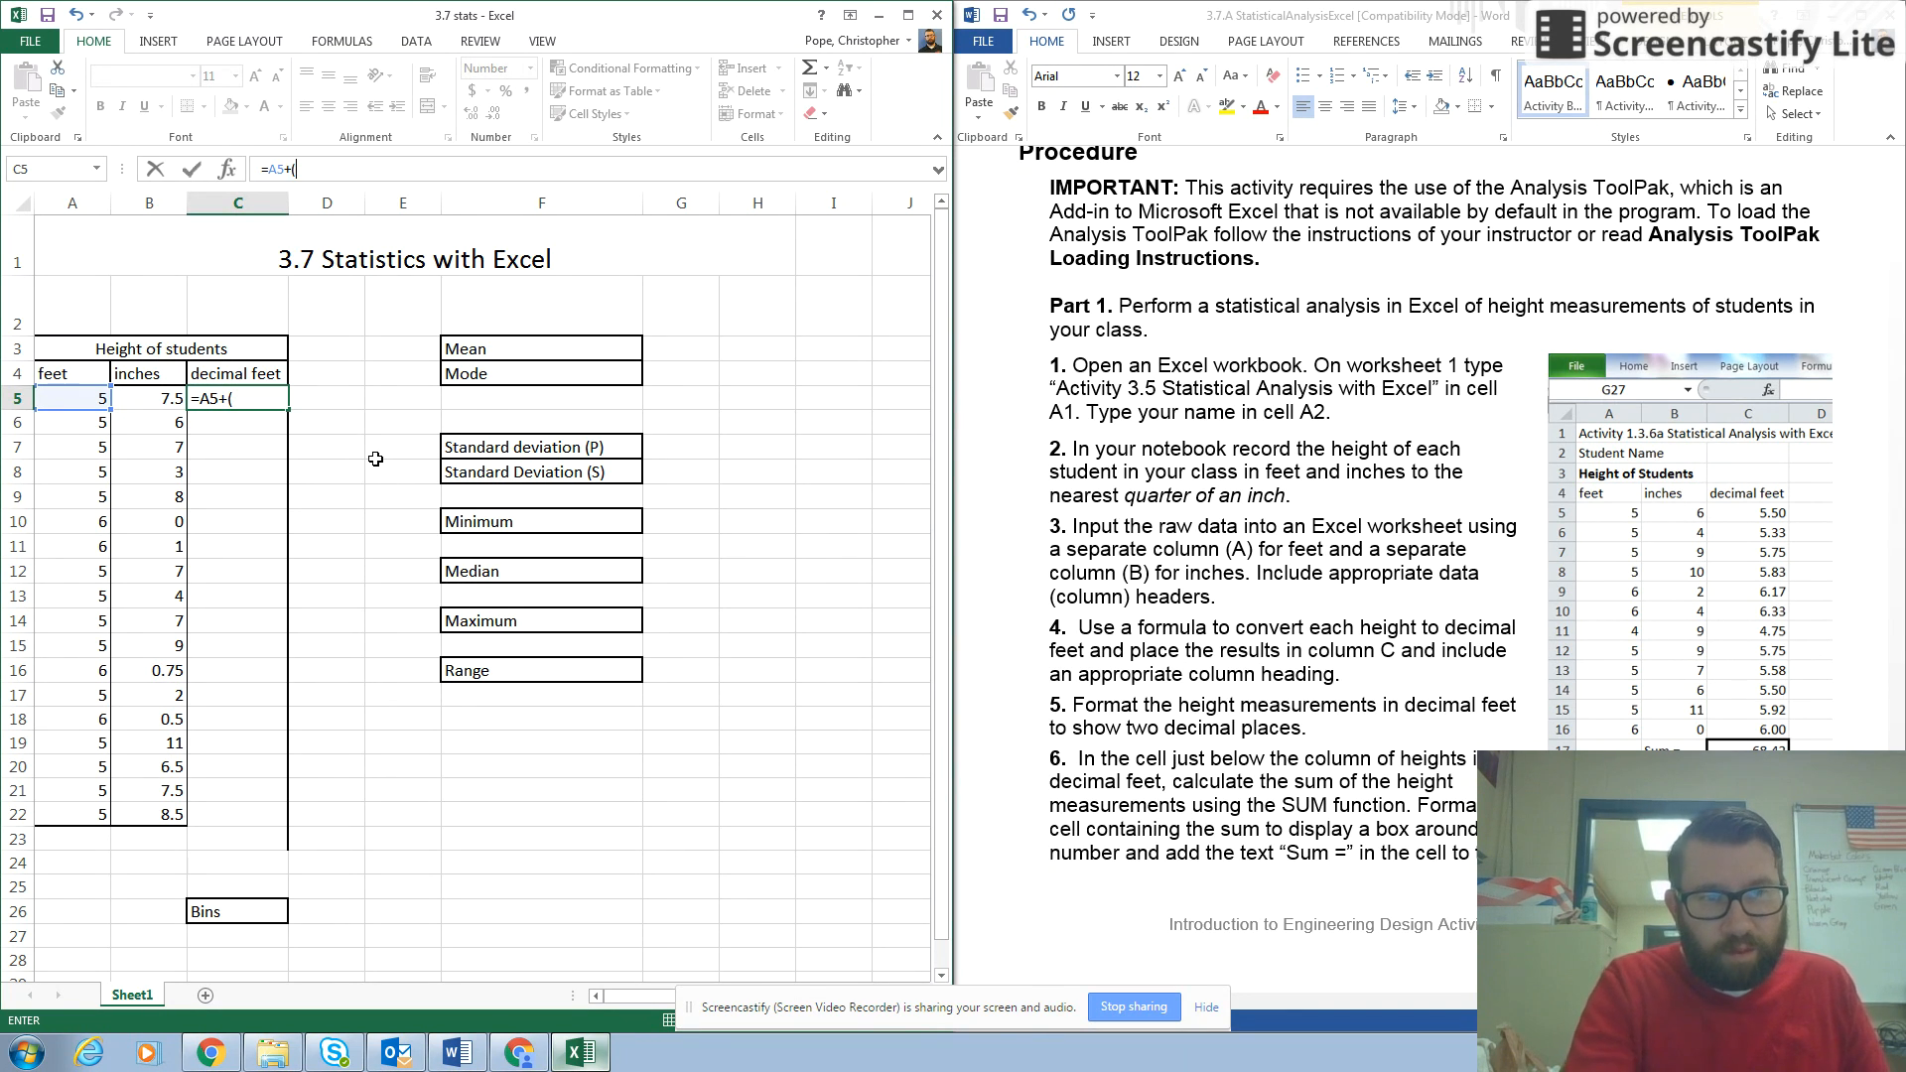
left_click(152, 401)
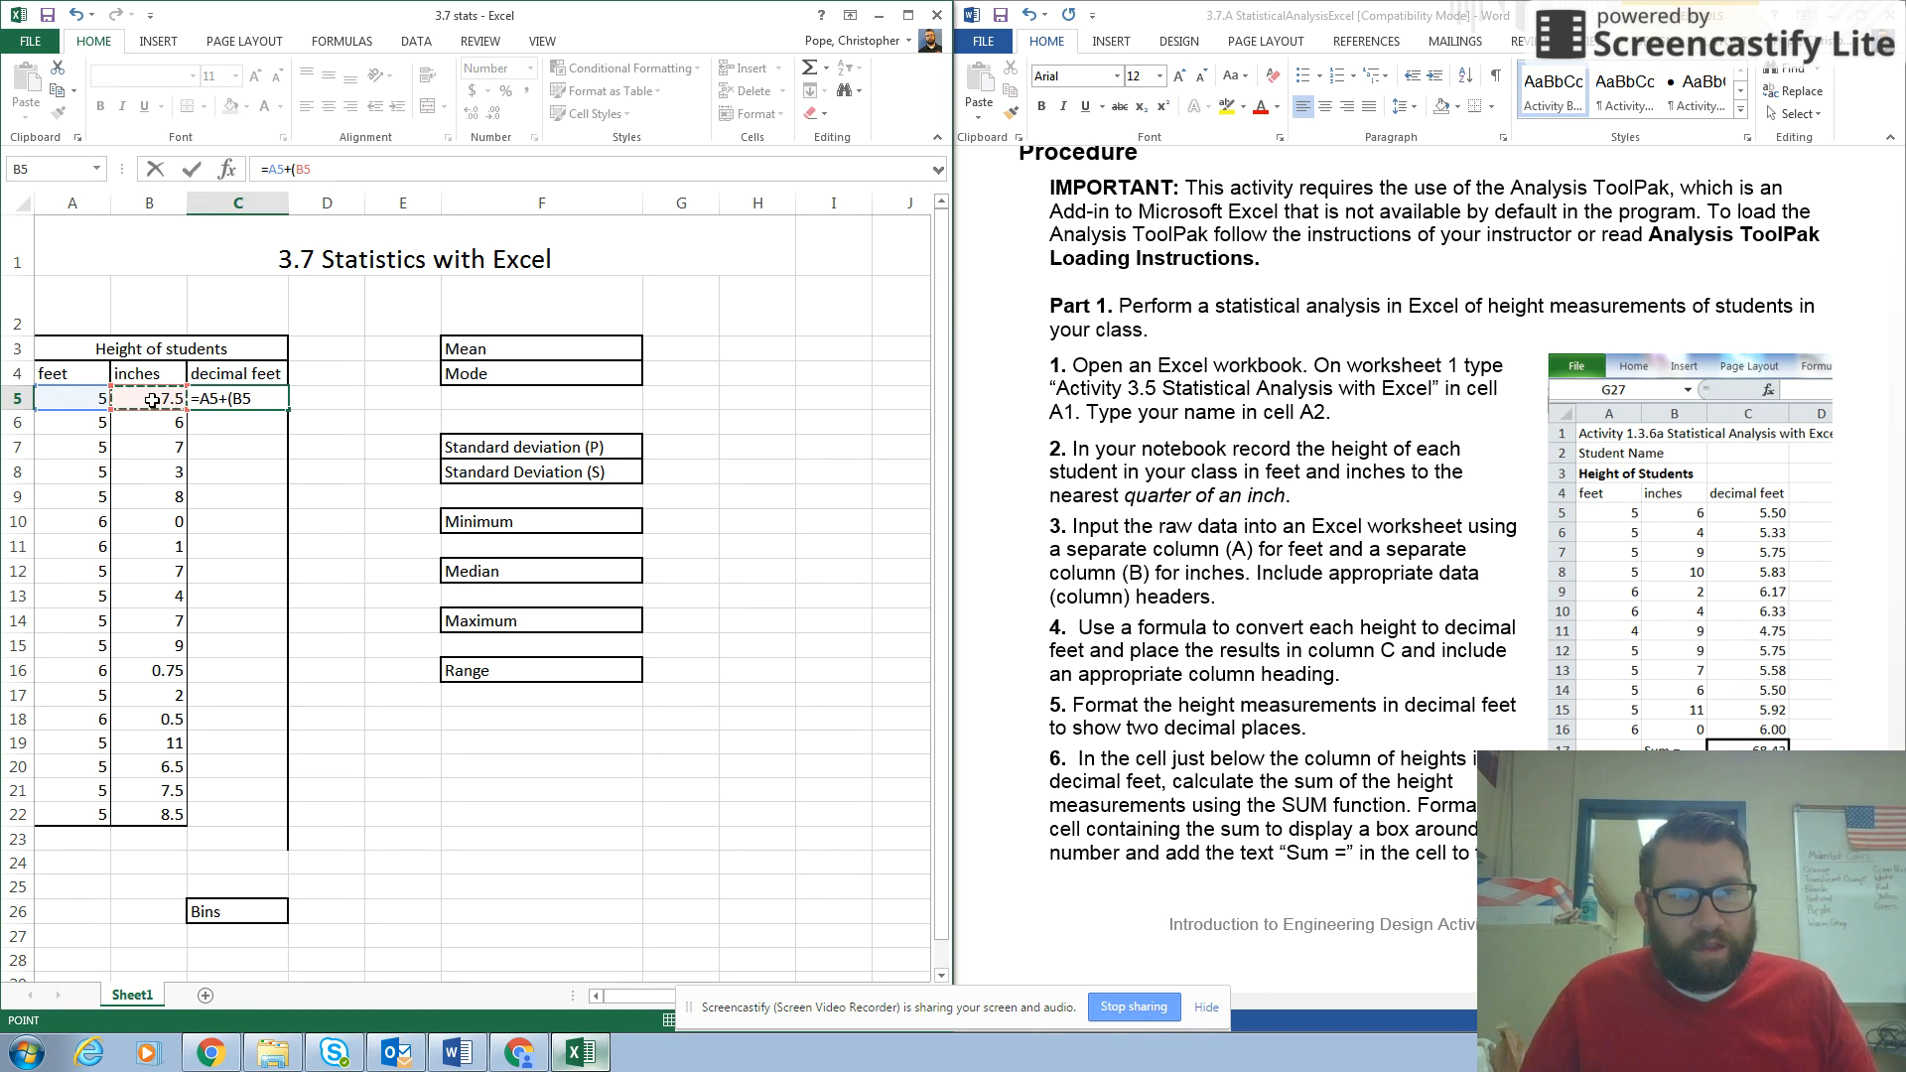
type("/12")
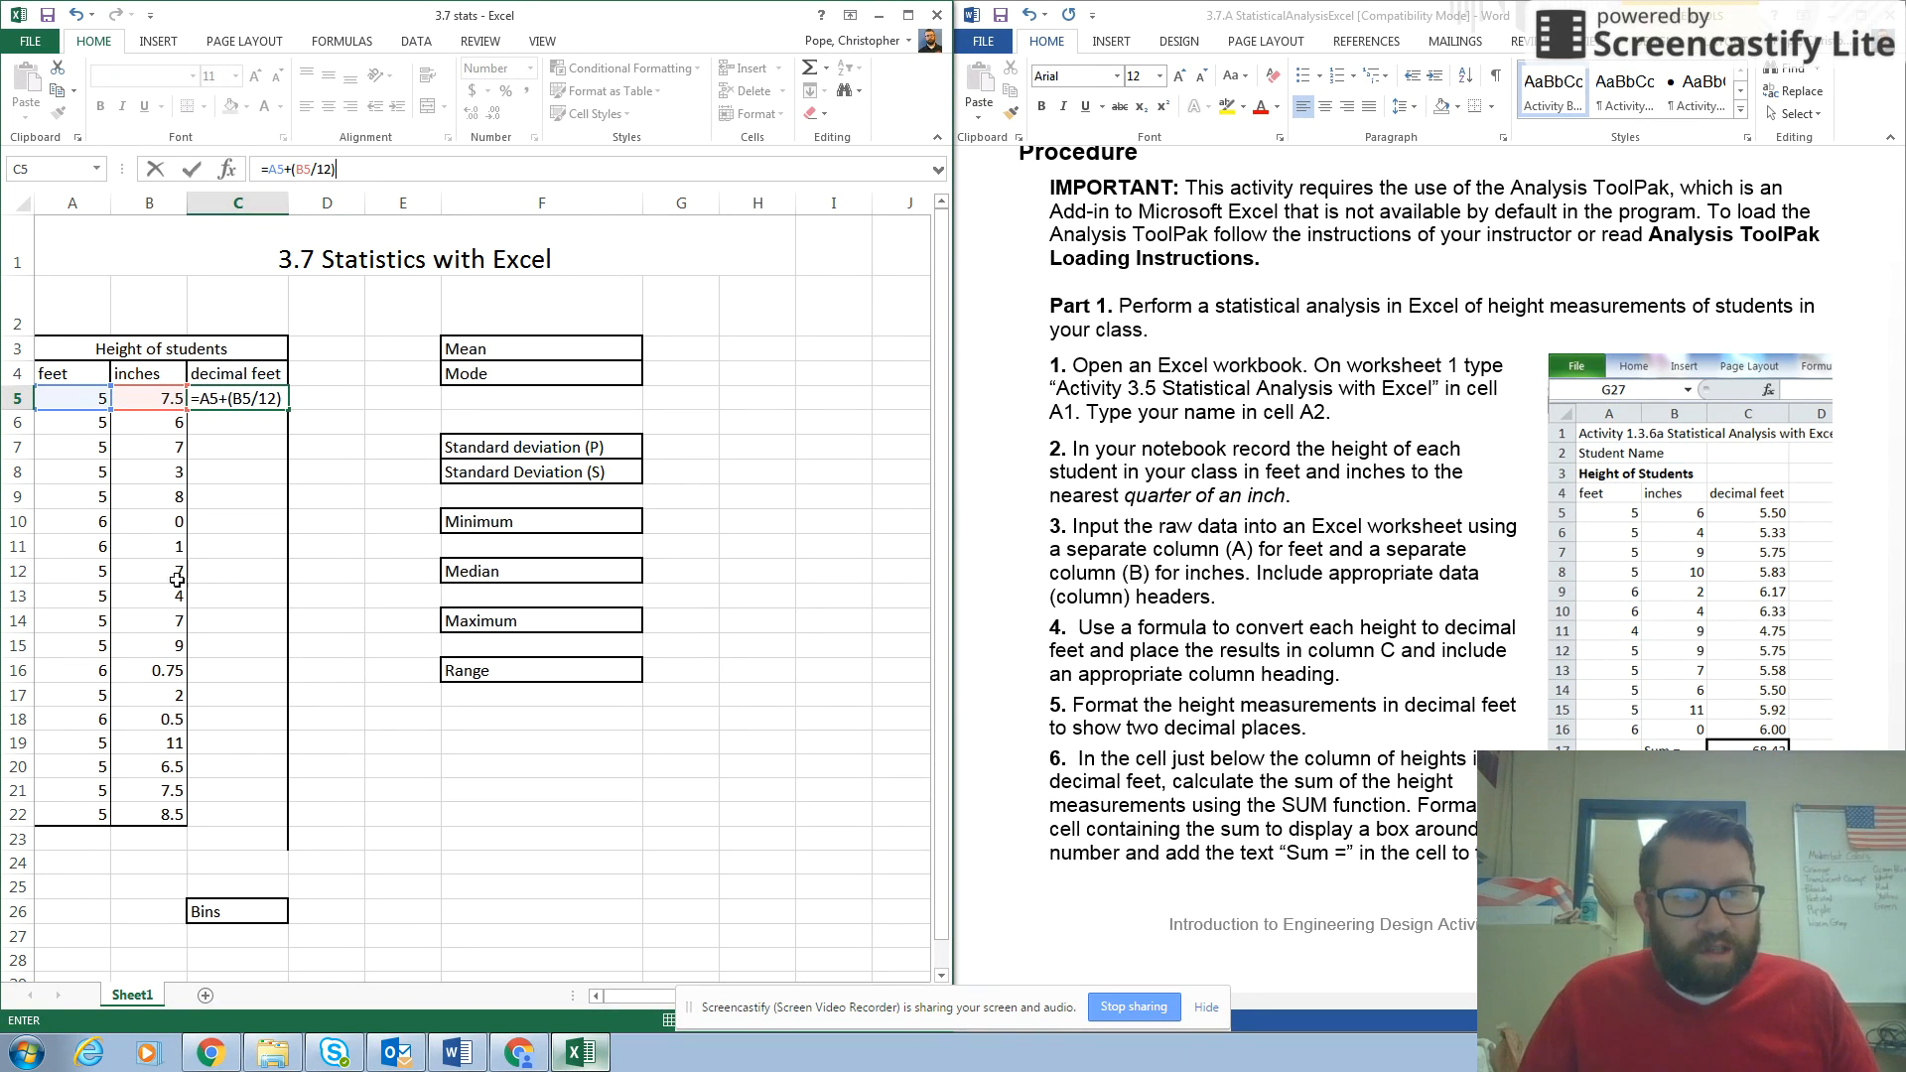
key("Return")
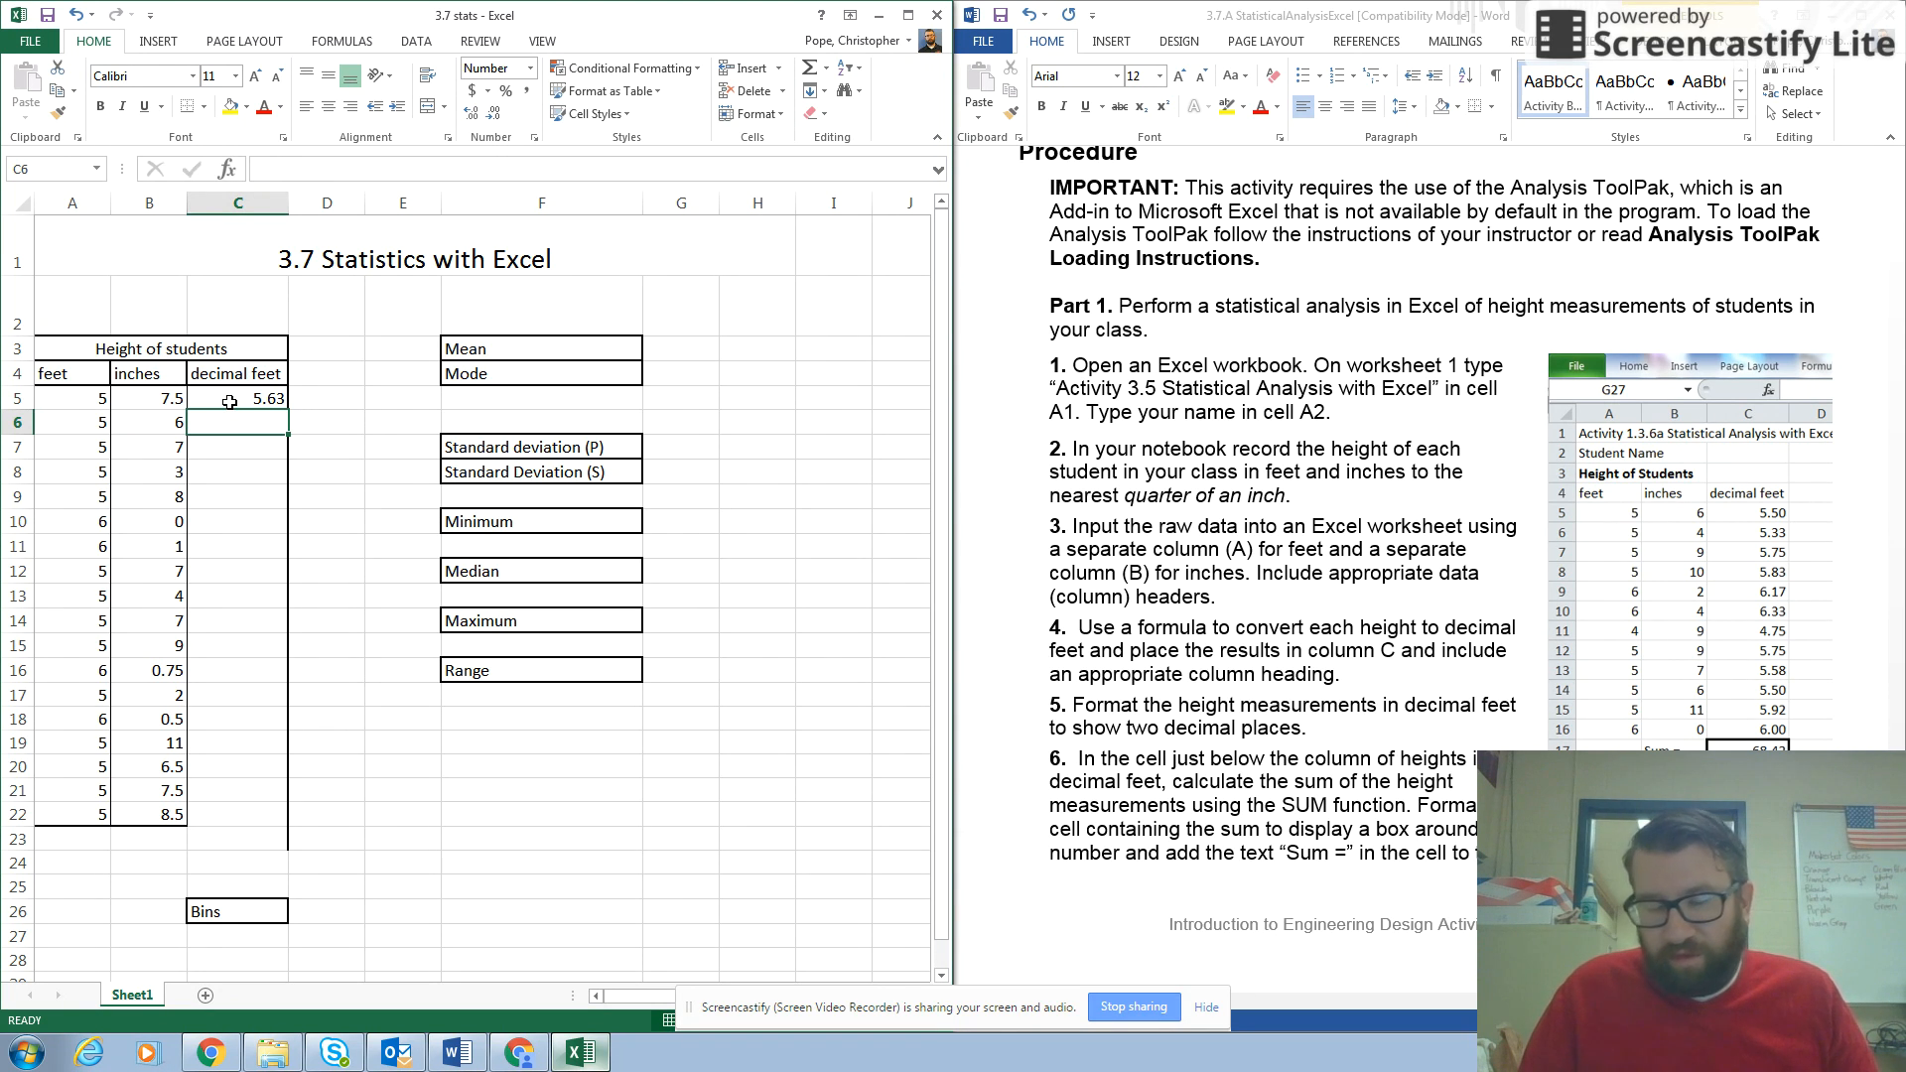
Fill the C5 conversion formula down through C22 and save the workbook.
left_click(229, 401)
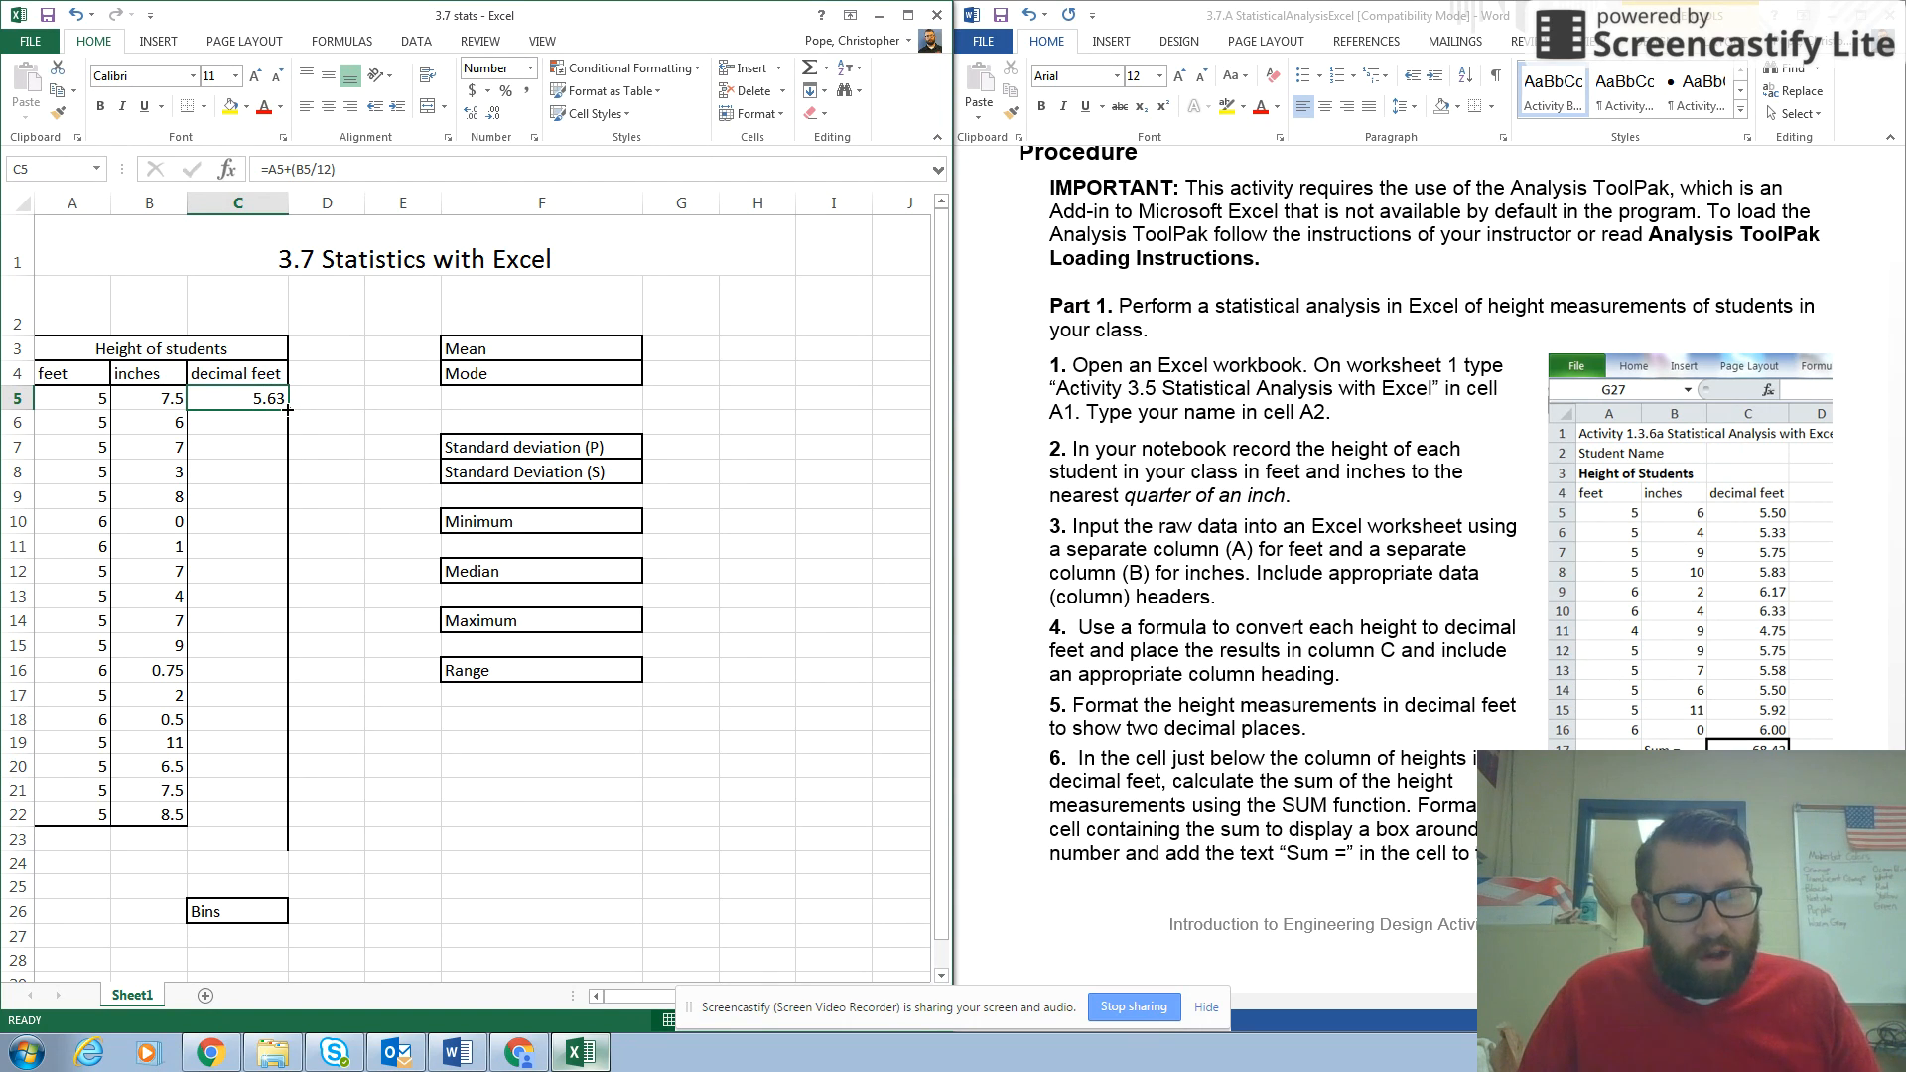
left_click_drag(288, 409, 288, 824)
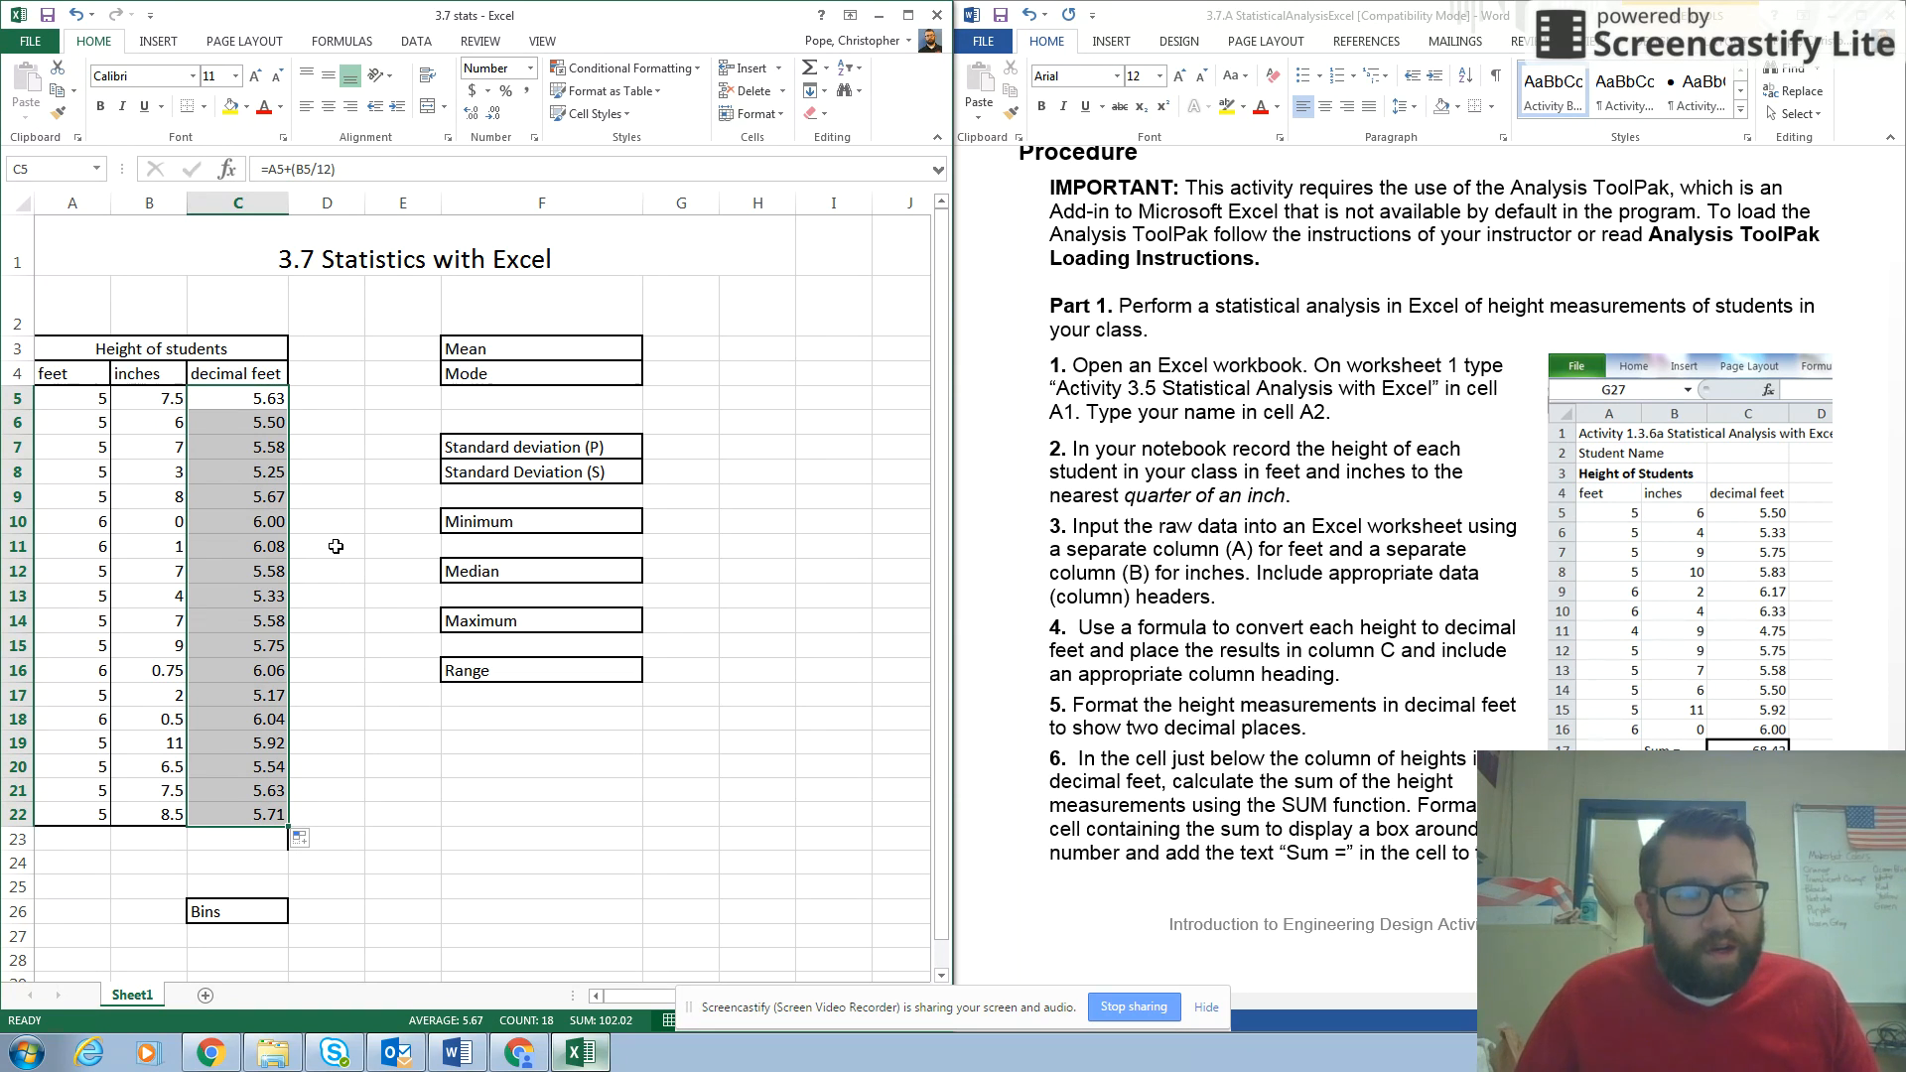
left_click(345, 540)
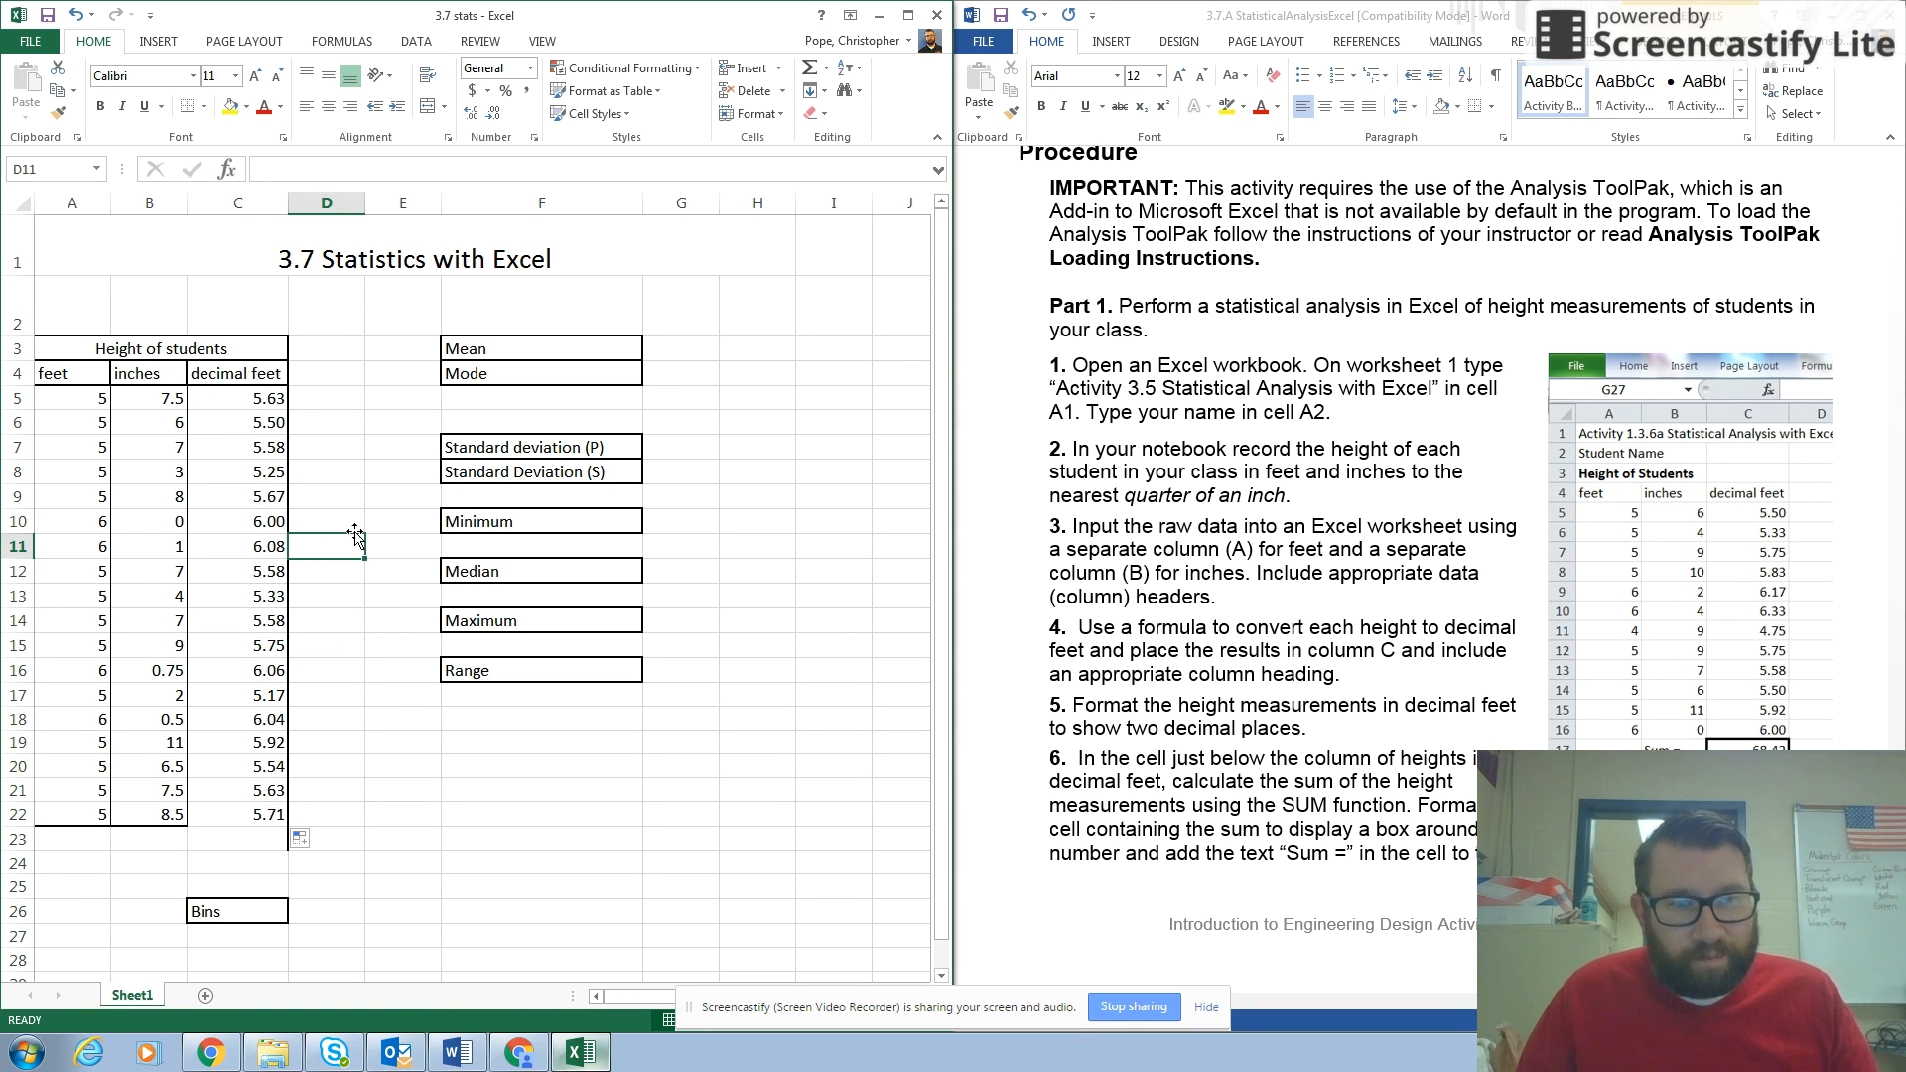
left_click(47, 15)
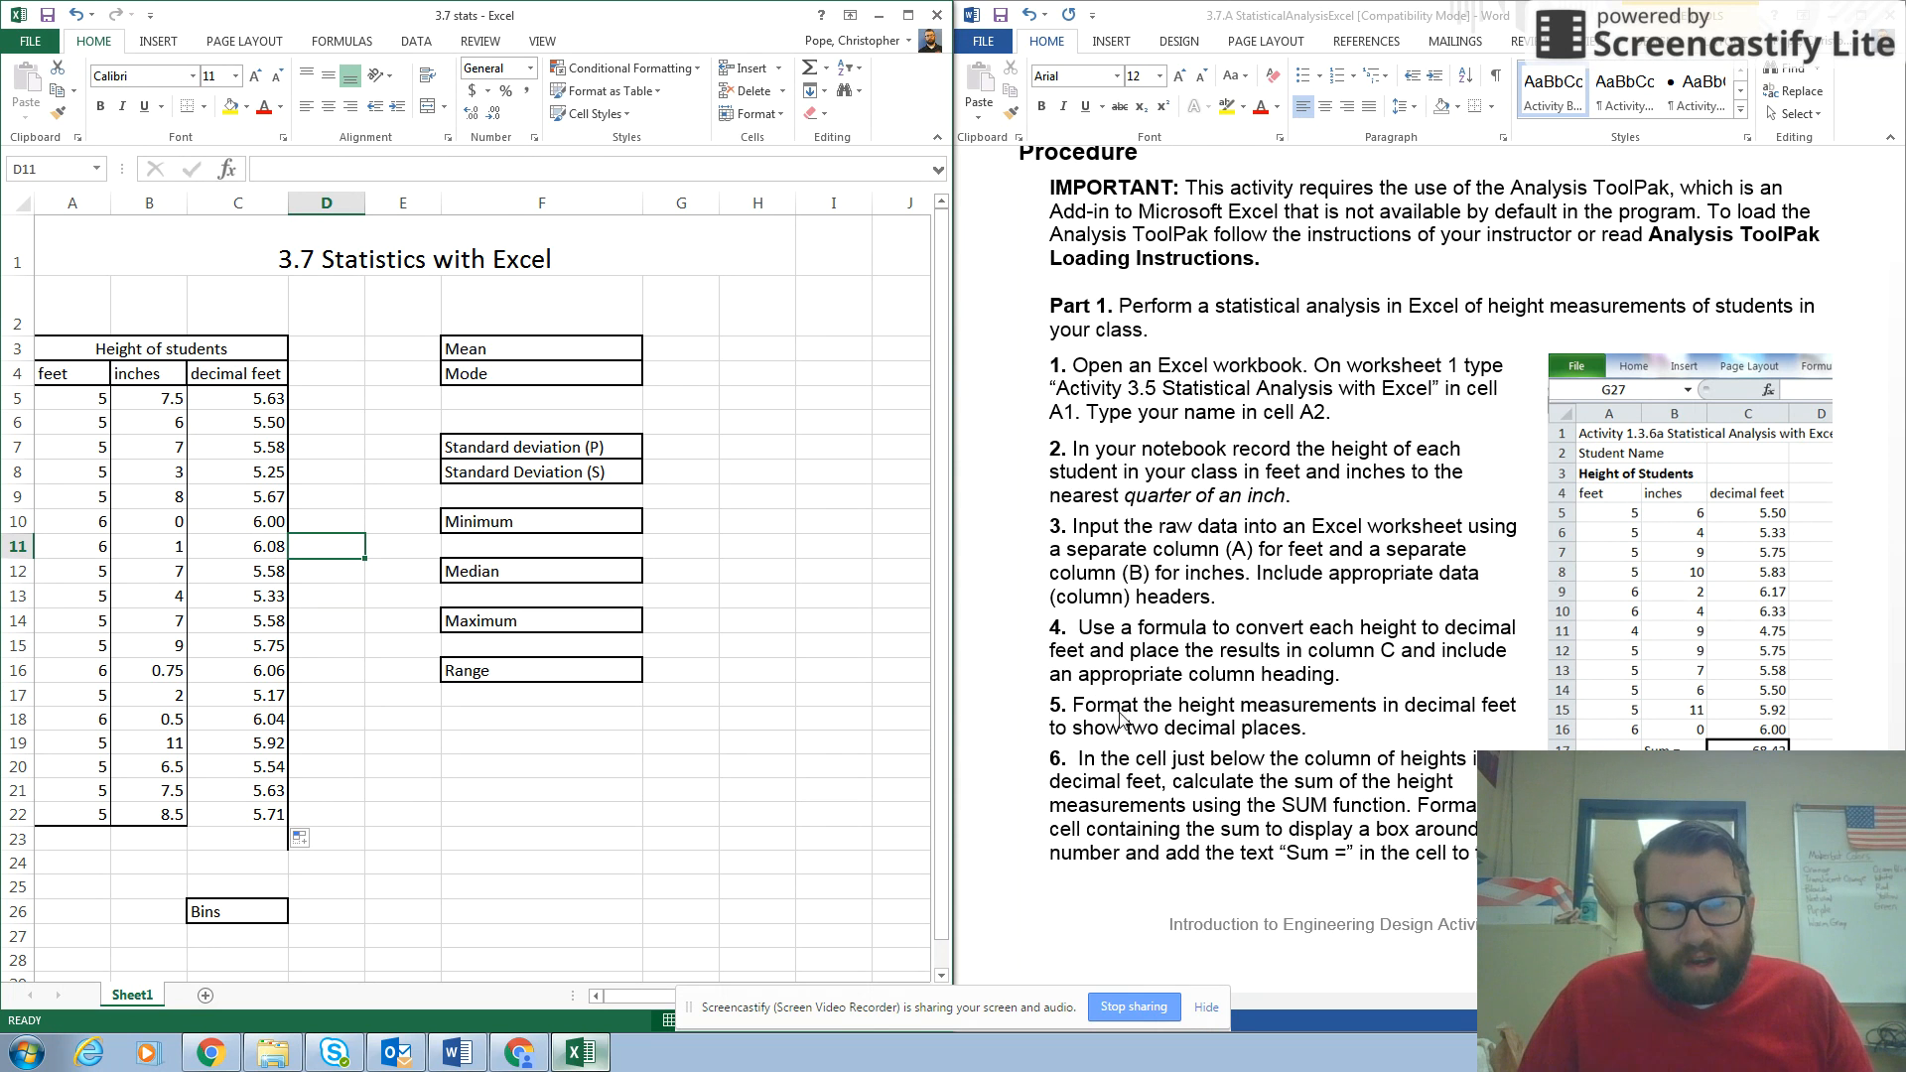
Format the decimal feet values in C5:C22 as Number with 2 decimal places.
scroll(1108, 701, "down", 1)
scroll(1110, 700, "up", 1)
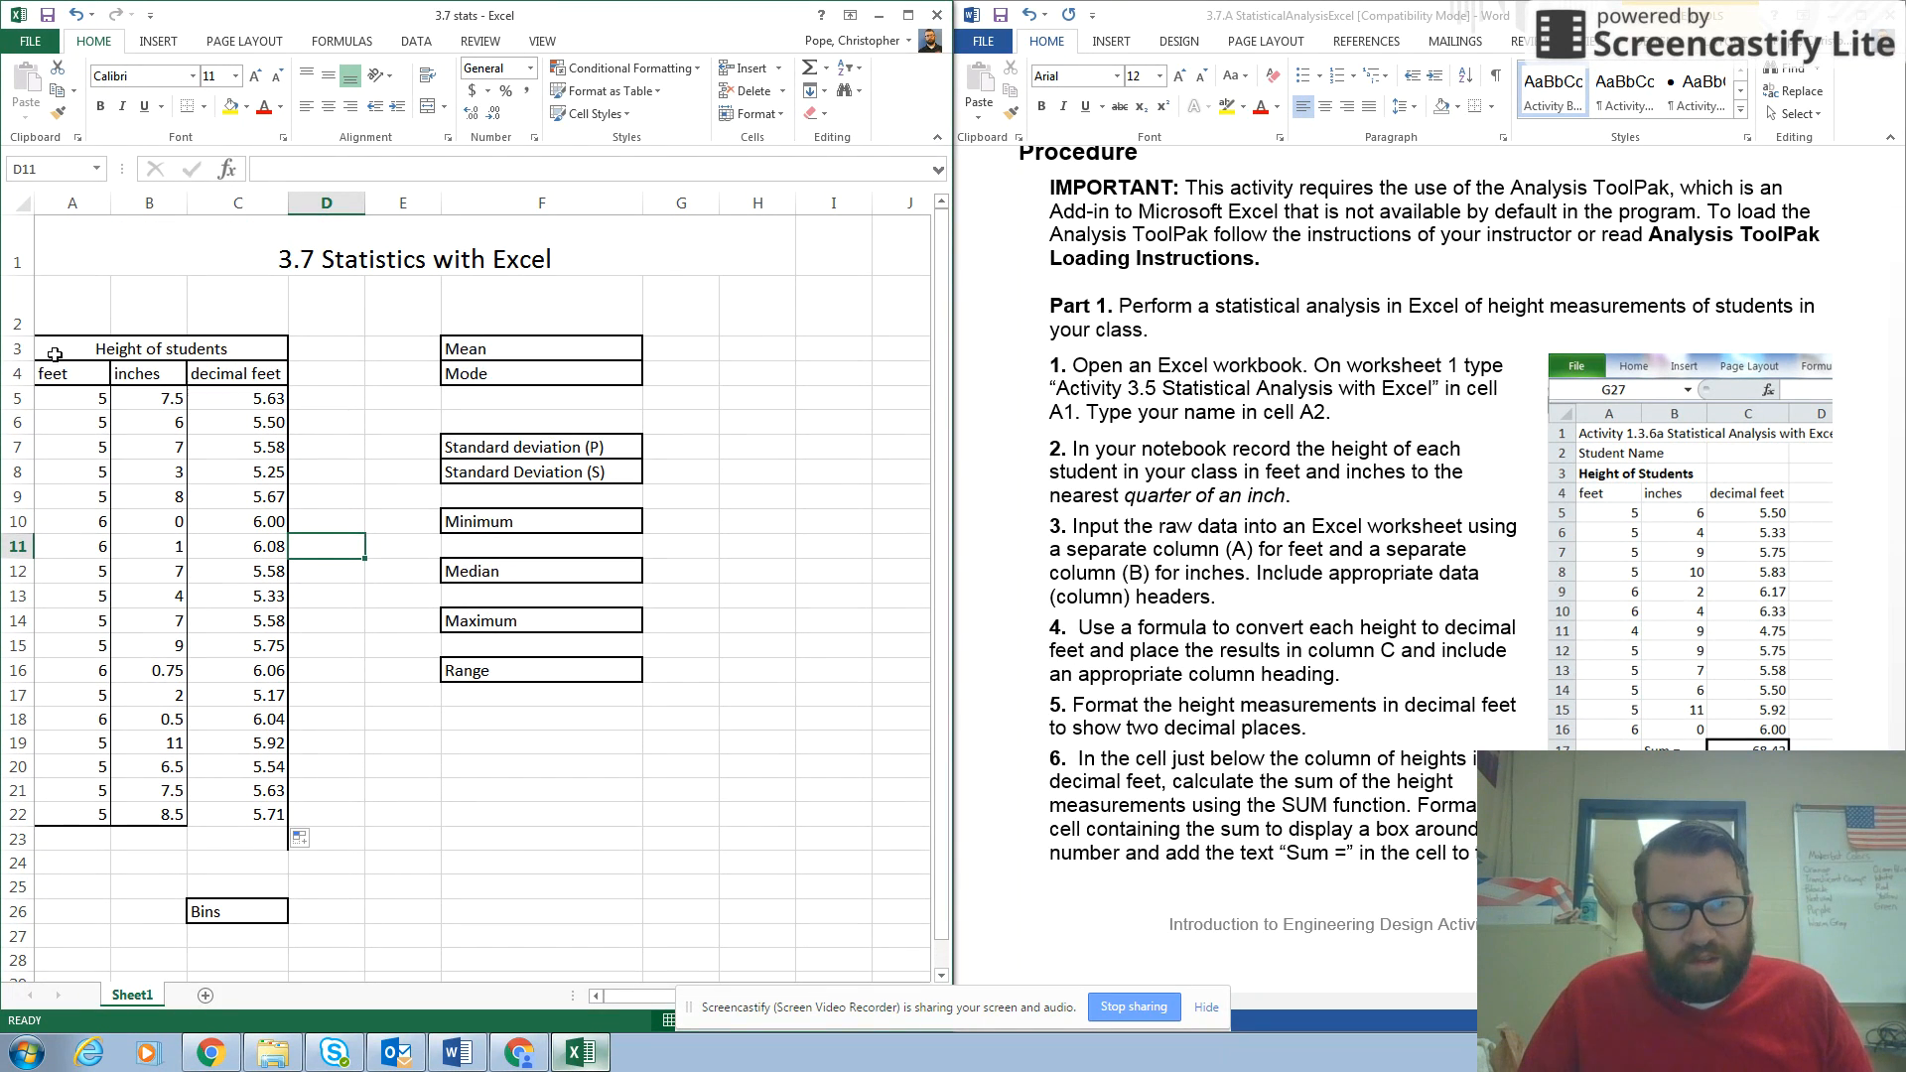
left_click_drag(221, 401, 238, 811)
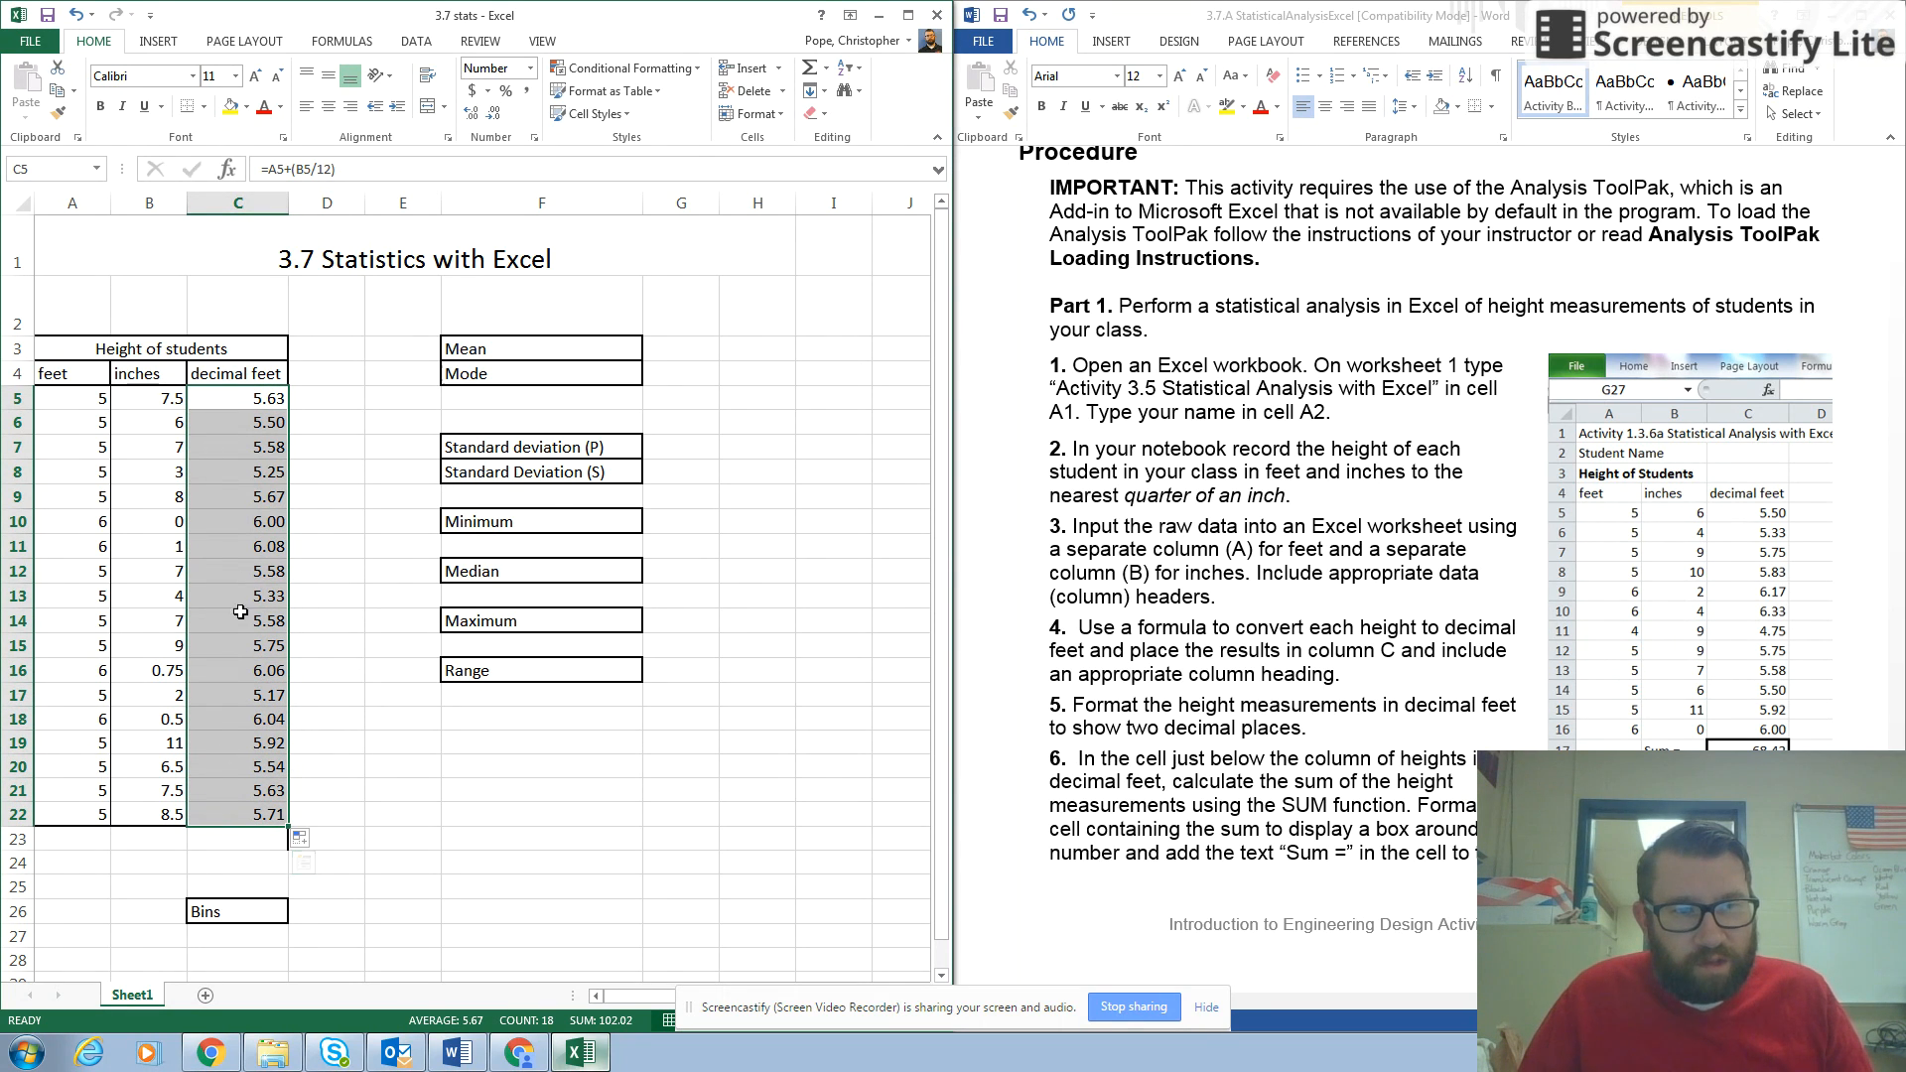
right_click(241, 481)
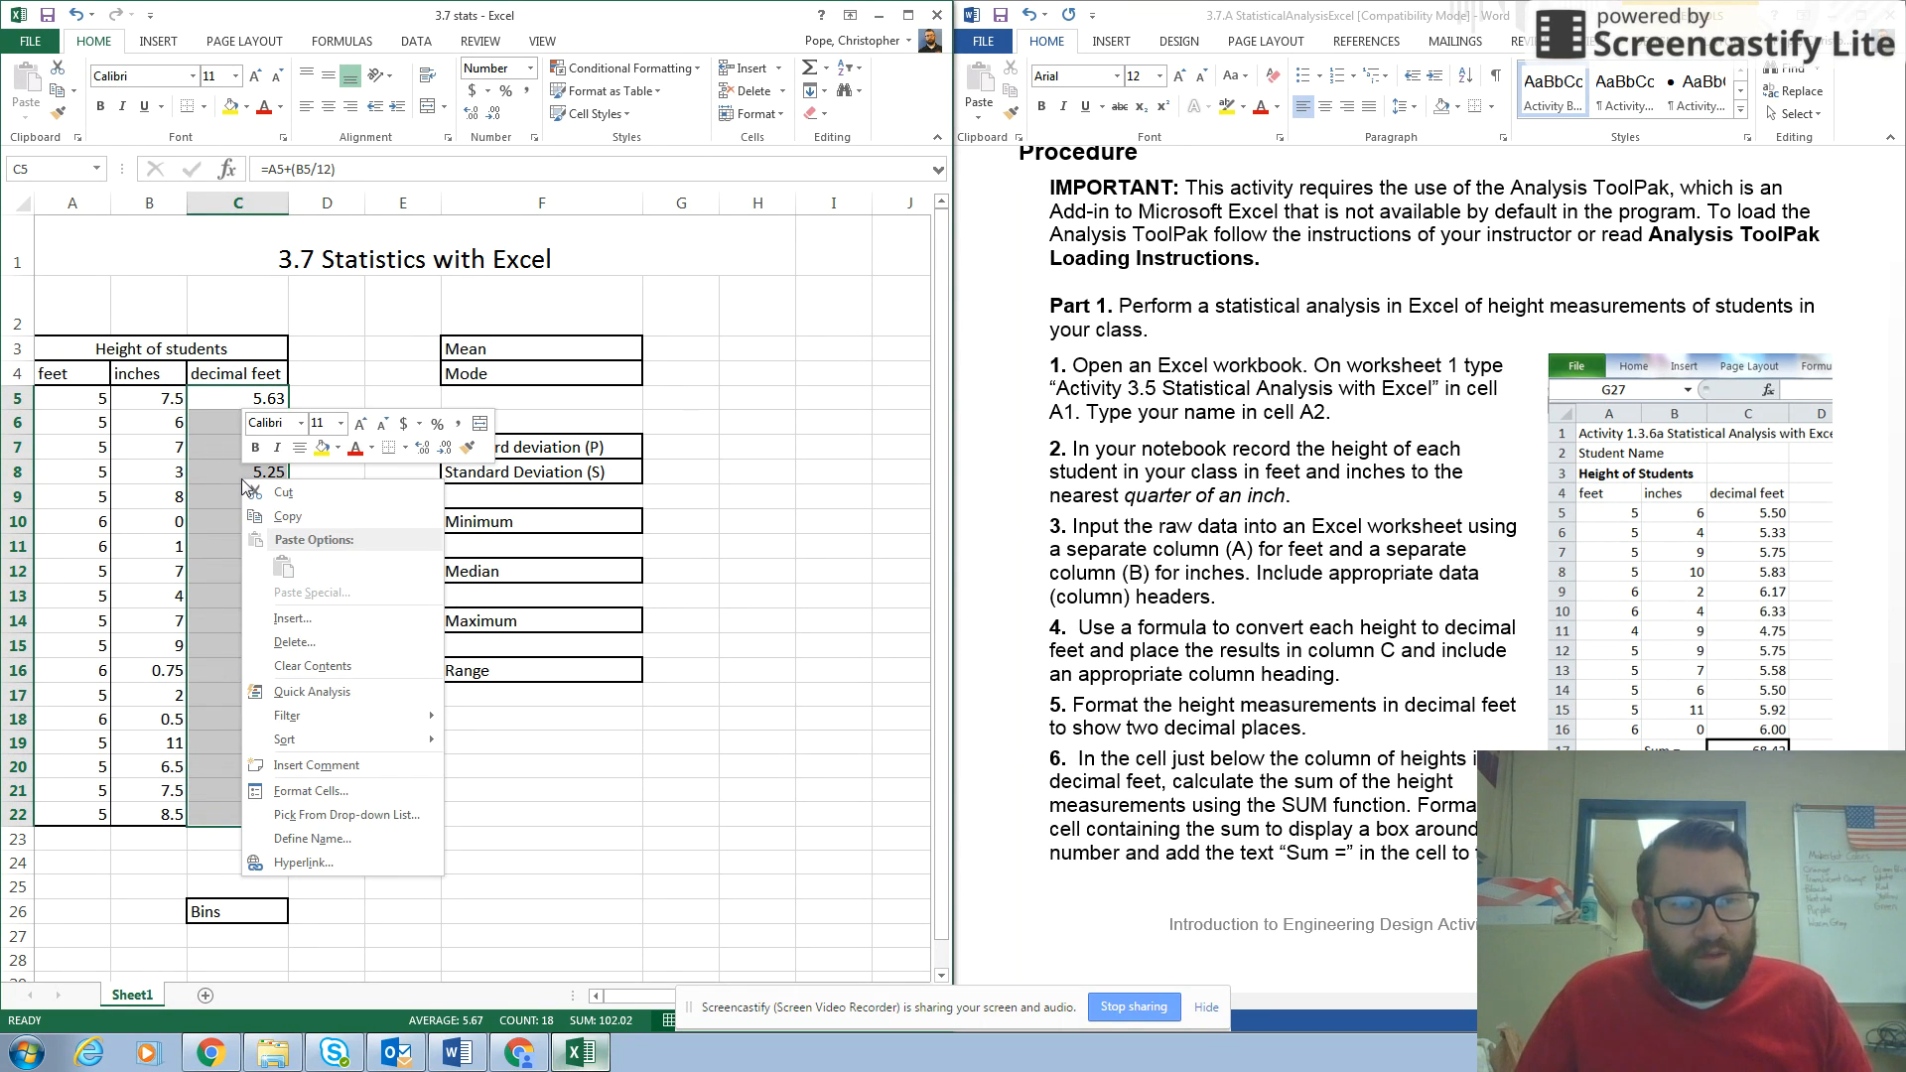
left_click(279, 790)
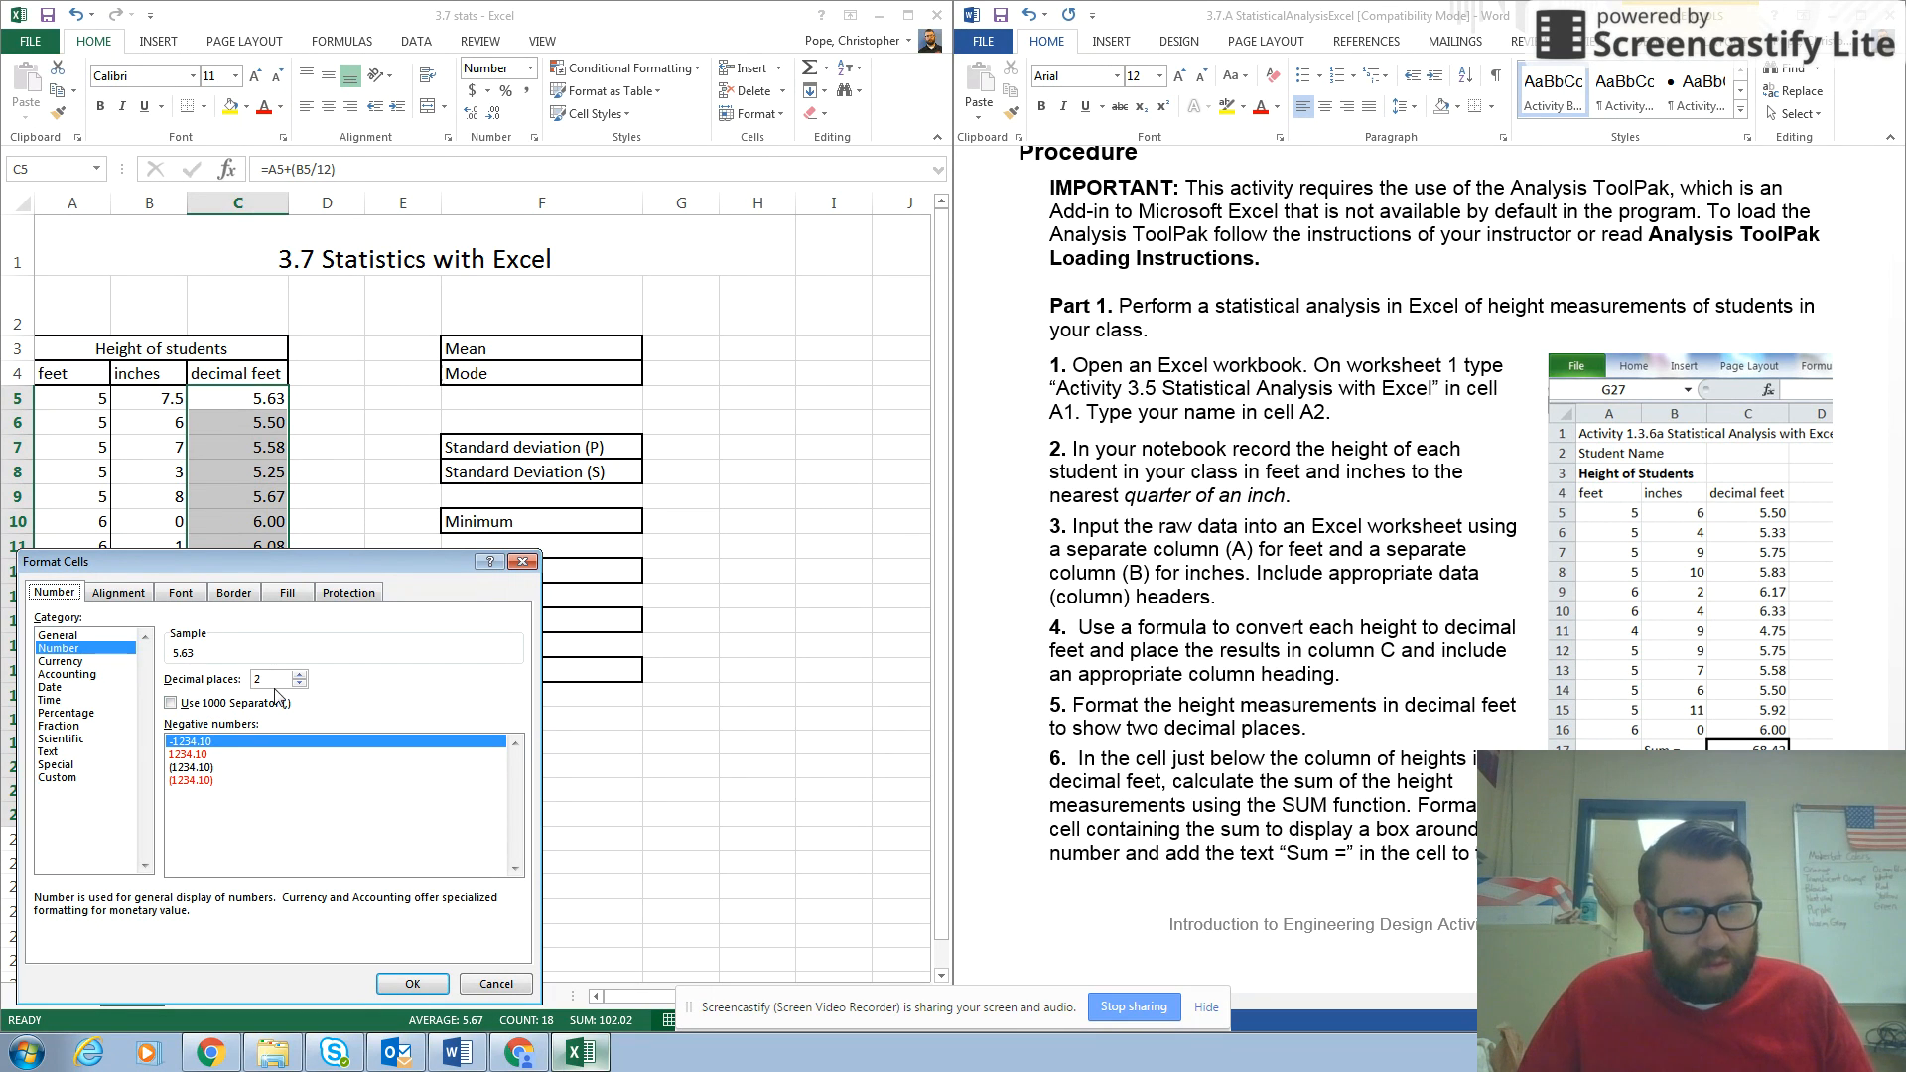
left_click(417, 985)
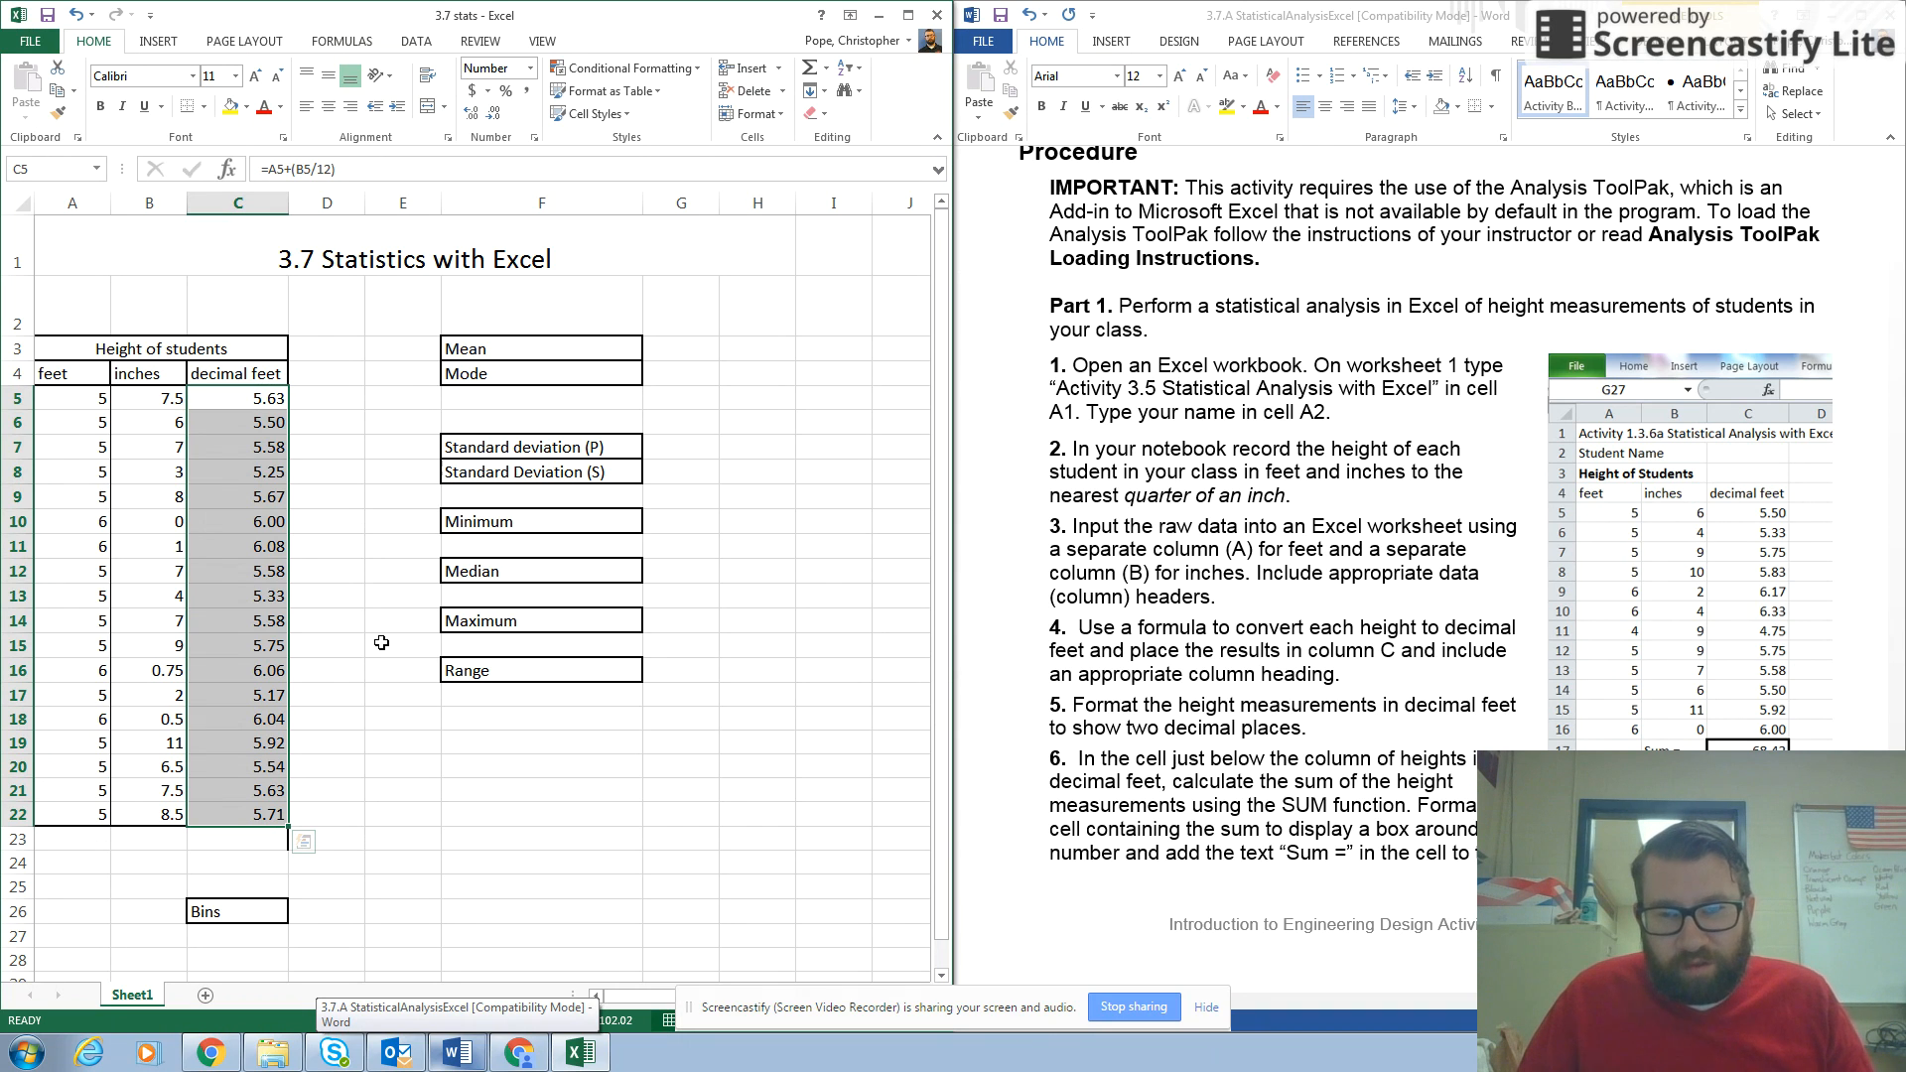
Following item 6 of the instructions, total the decimal feet heights in cell C23 with =SUM(C5:C22).
left_click(1219, 690)
scroll(1191, 675, "down", 2)
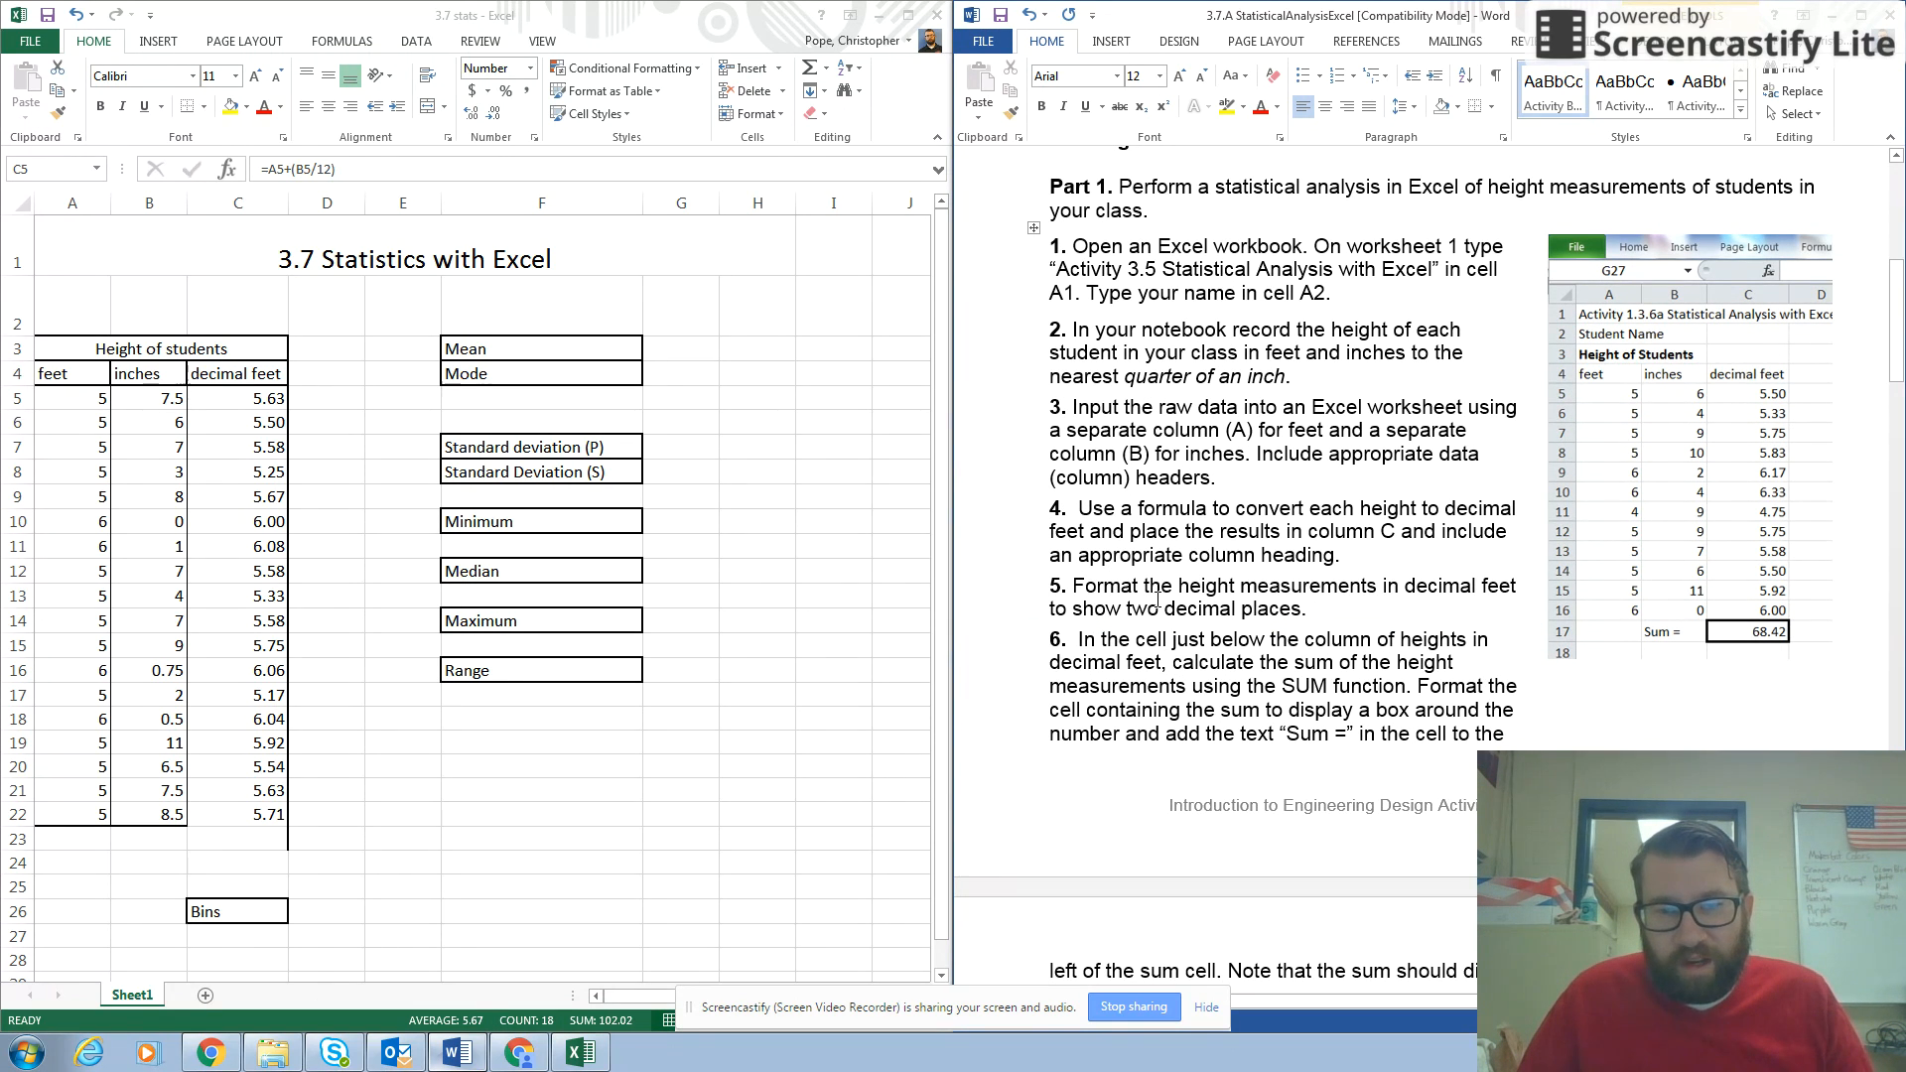
scroll(1177, 669, "down", 3)
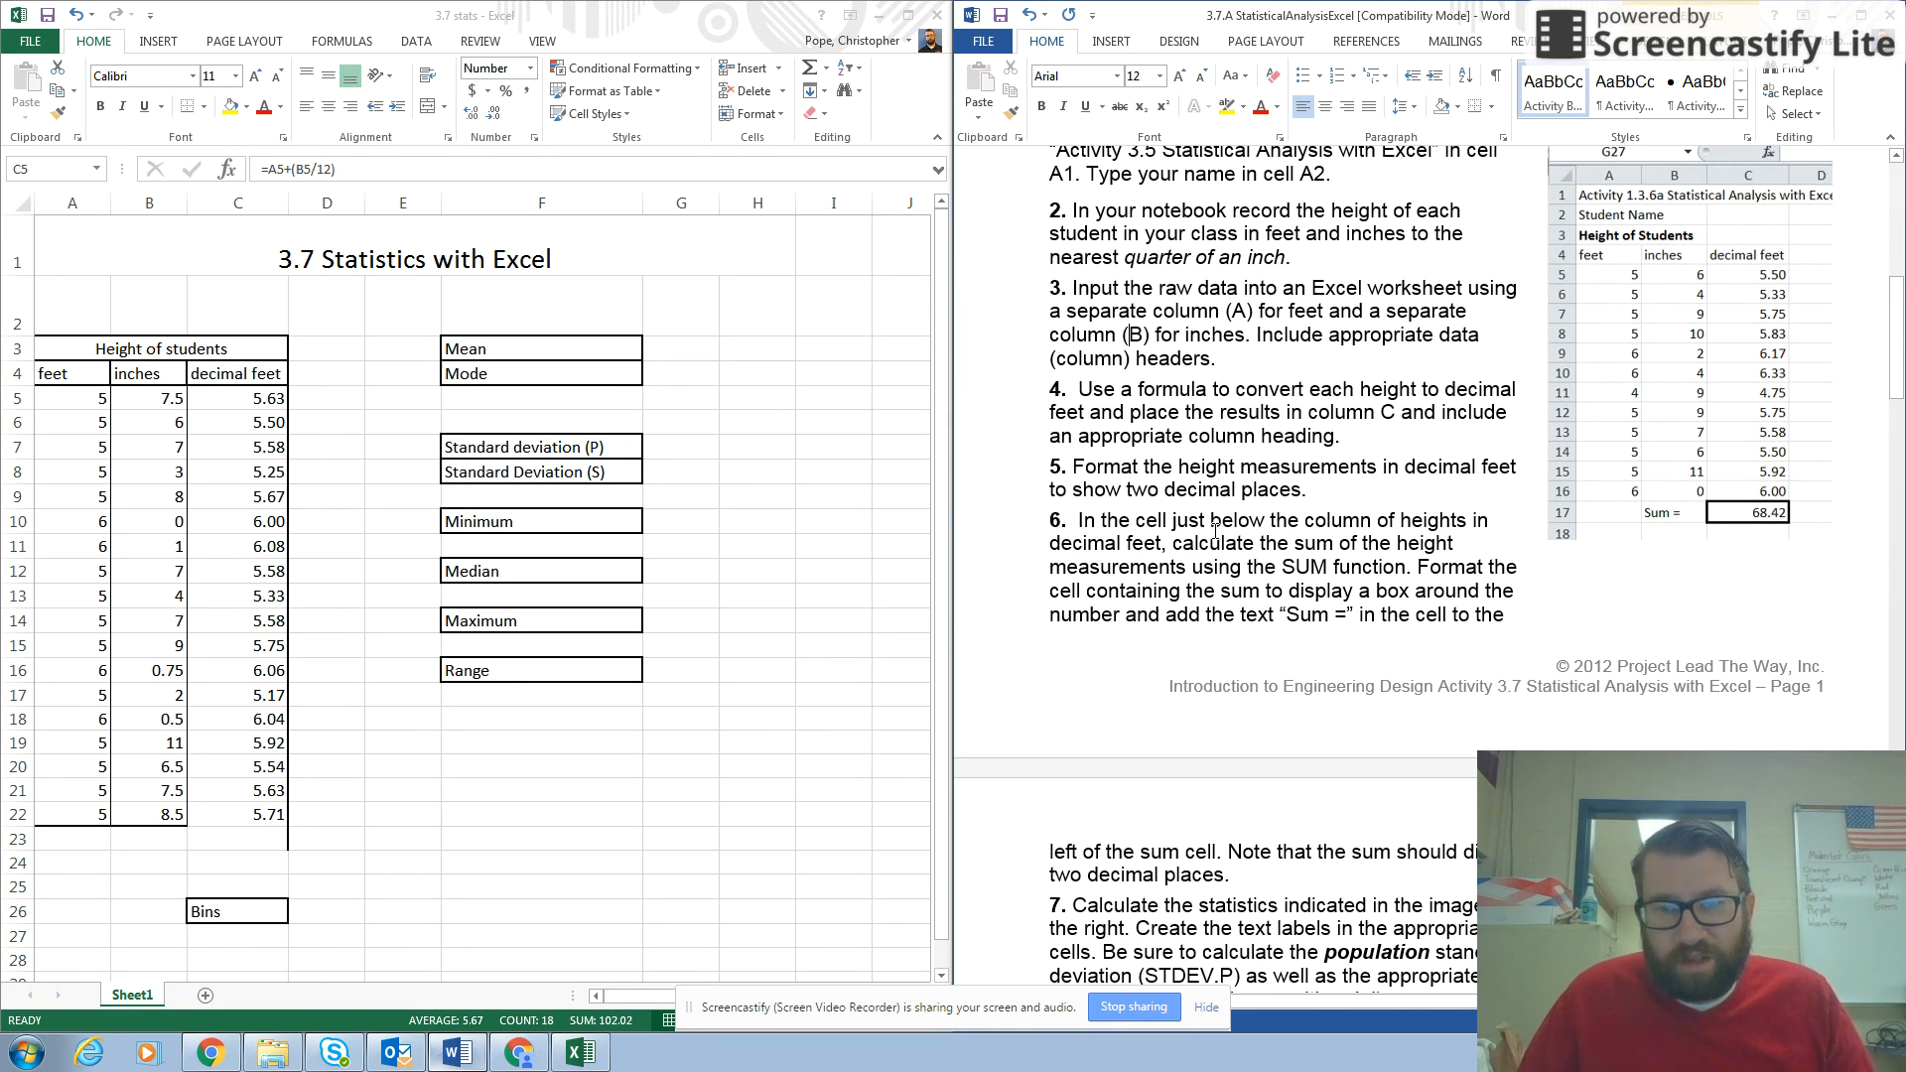
scroll(1216, 533, "down", 1)
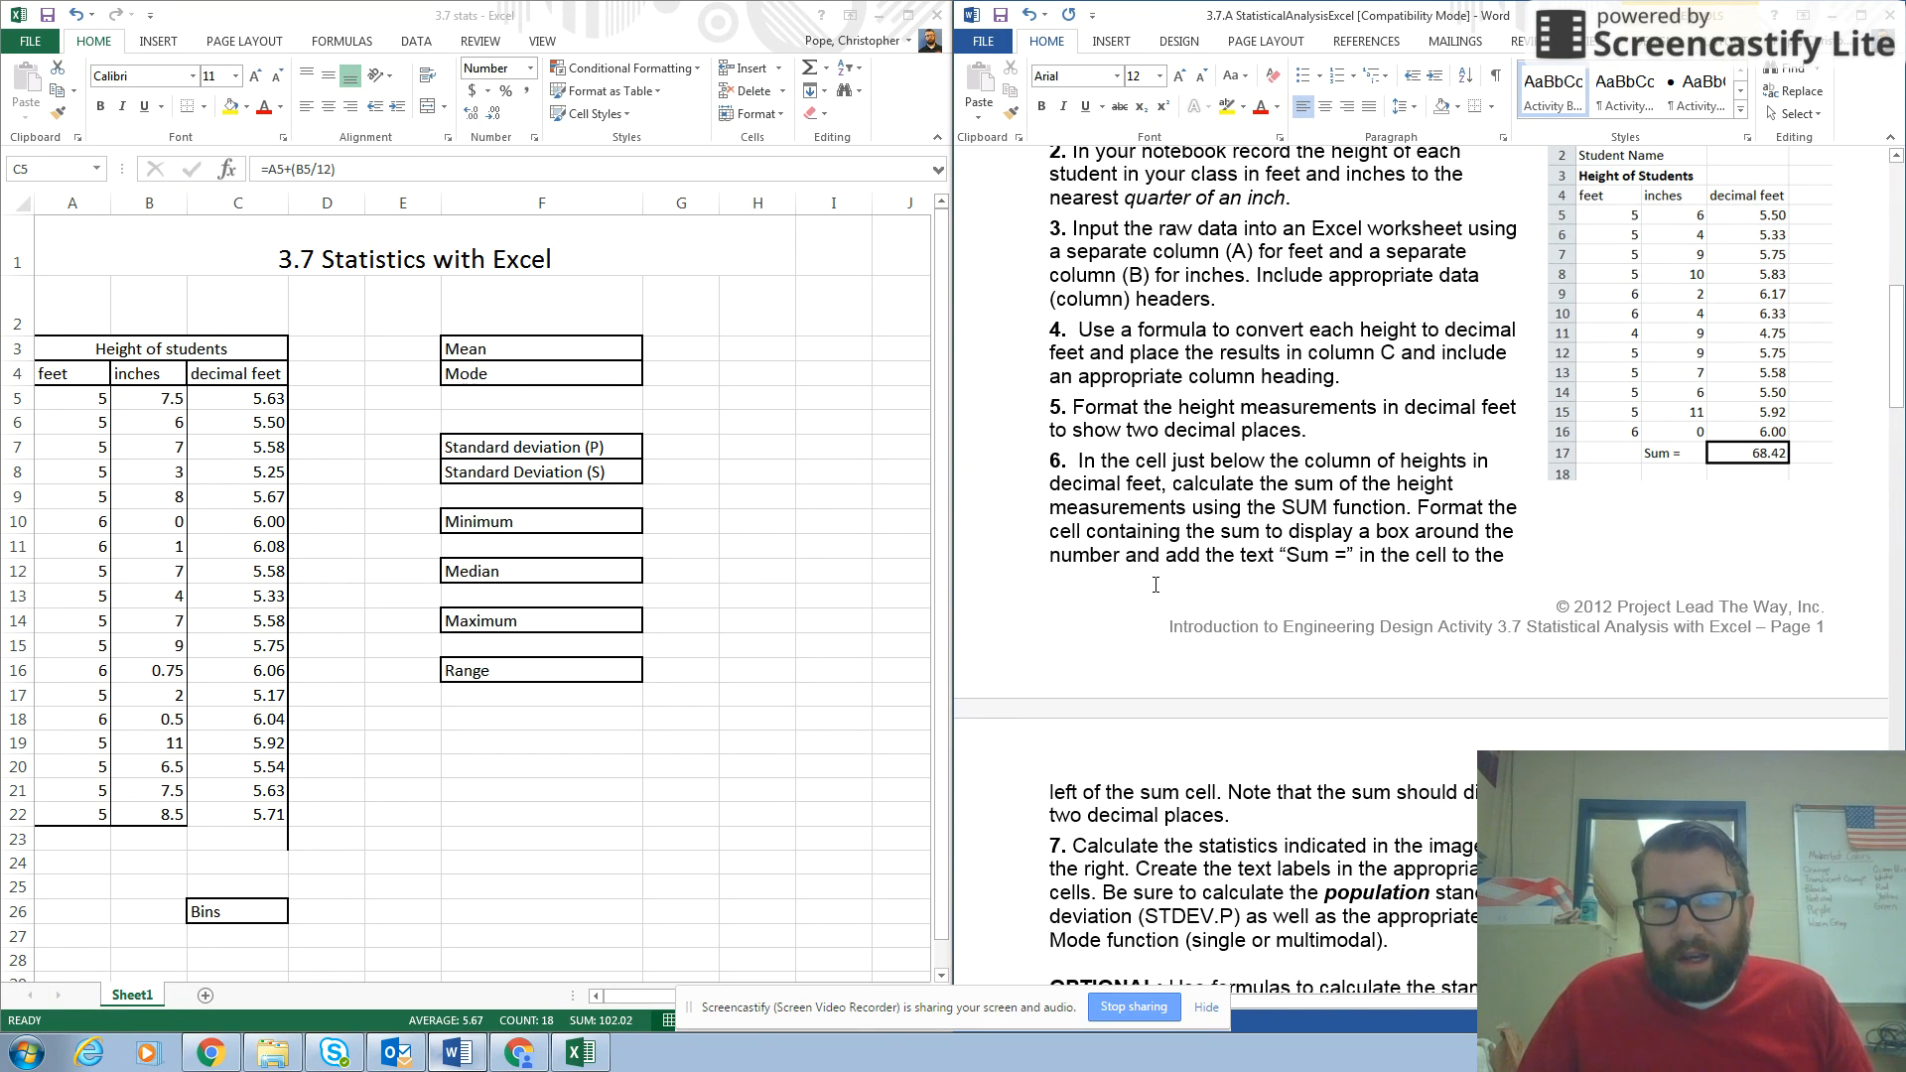
scroll(1233, 542, "down", 3)
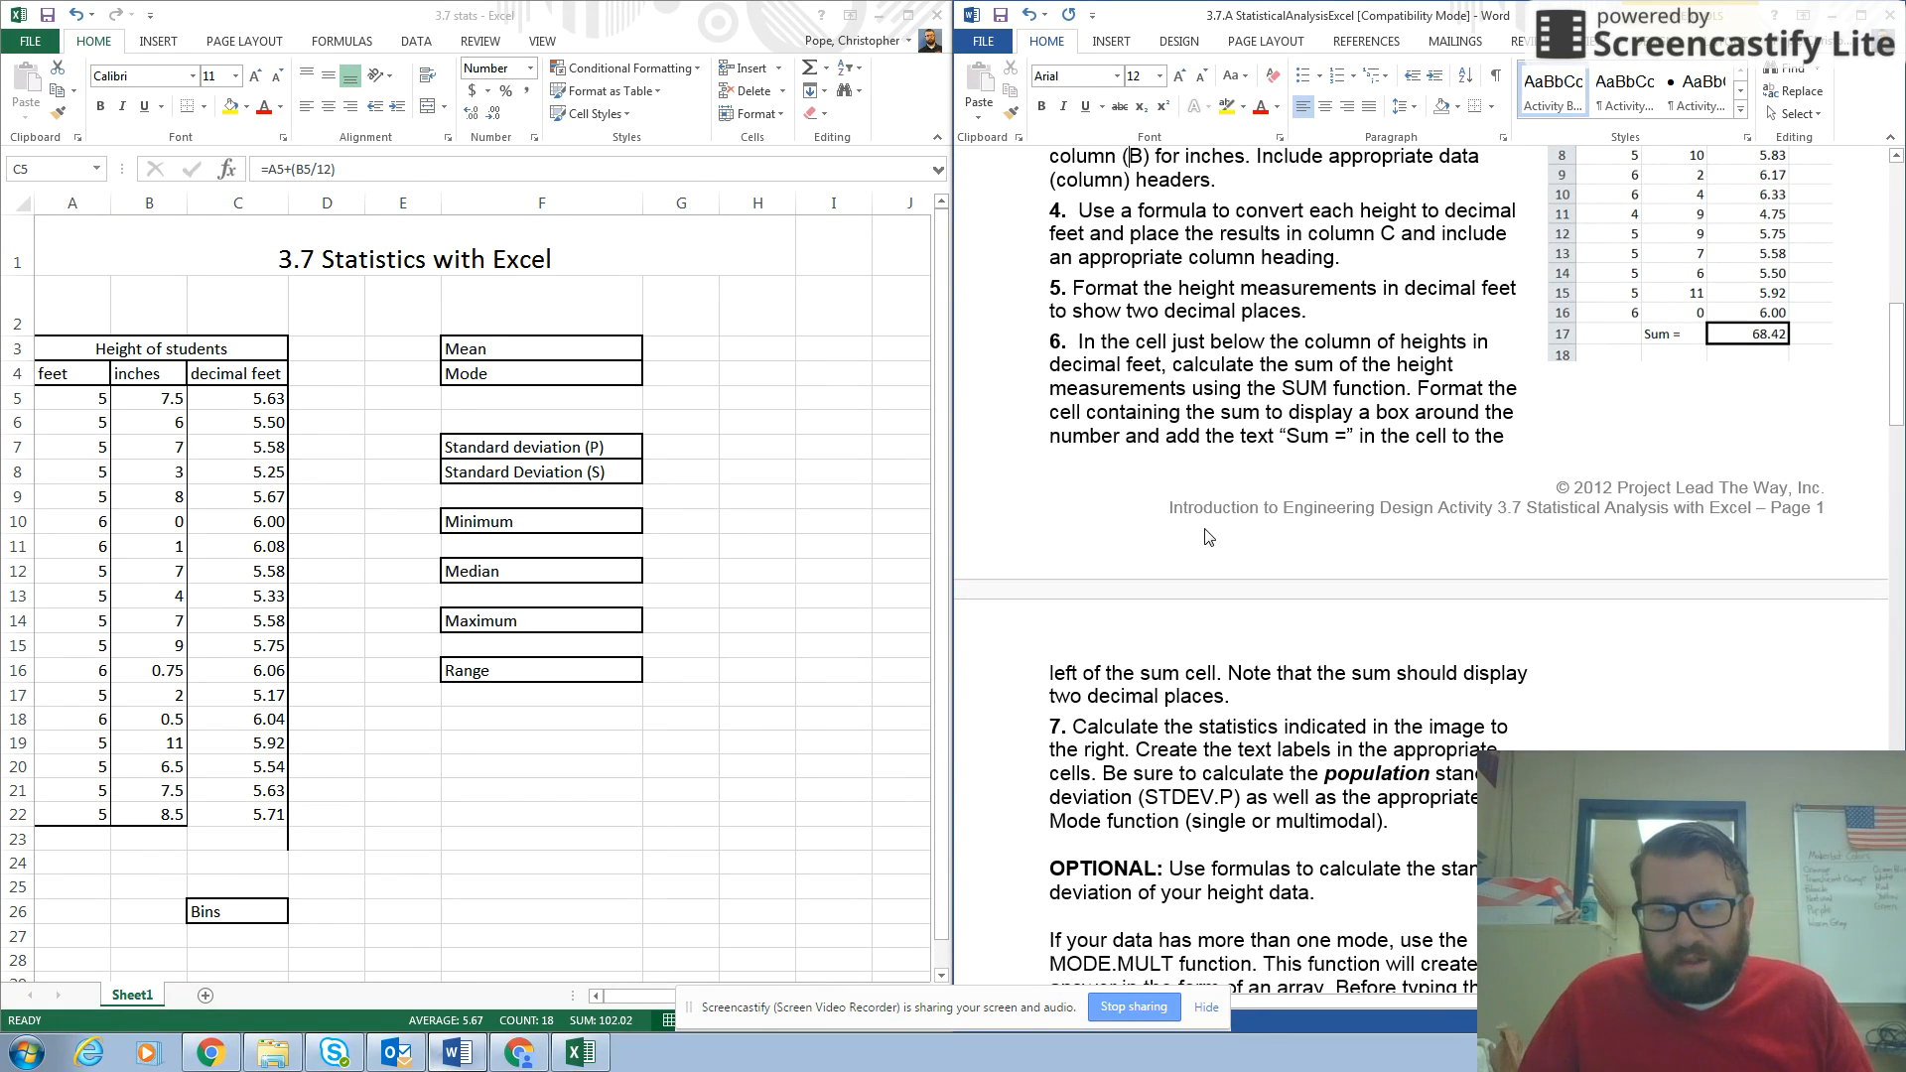
left_click(213, 837)
left_click(213, 839)
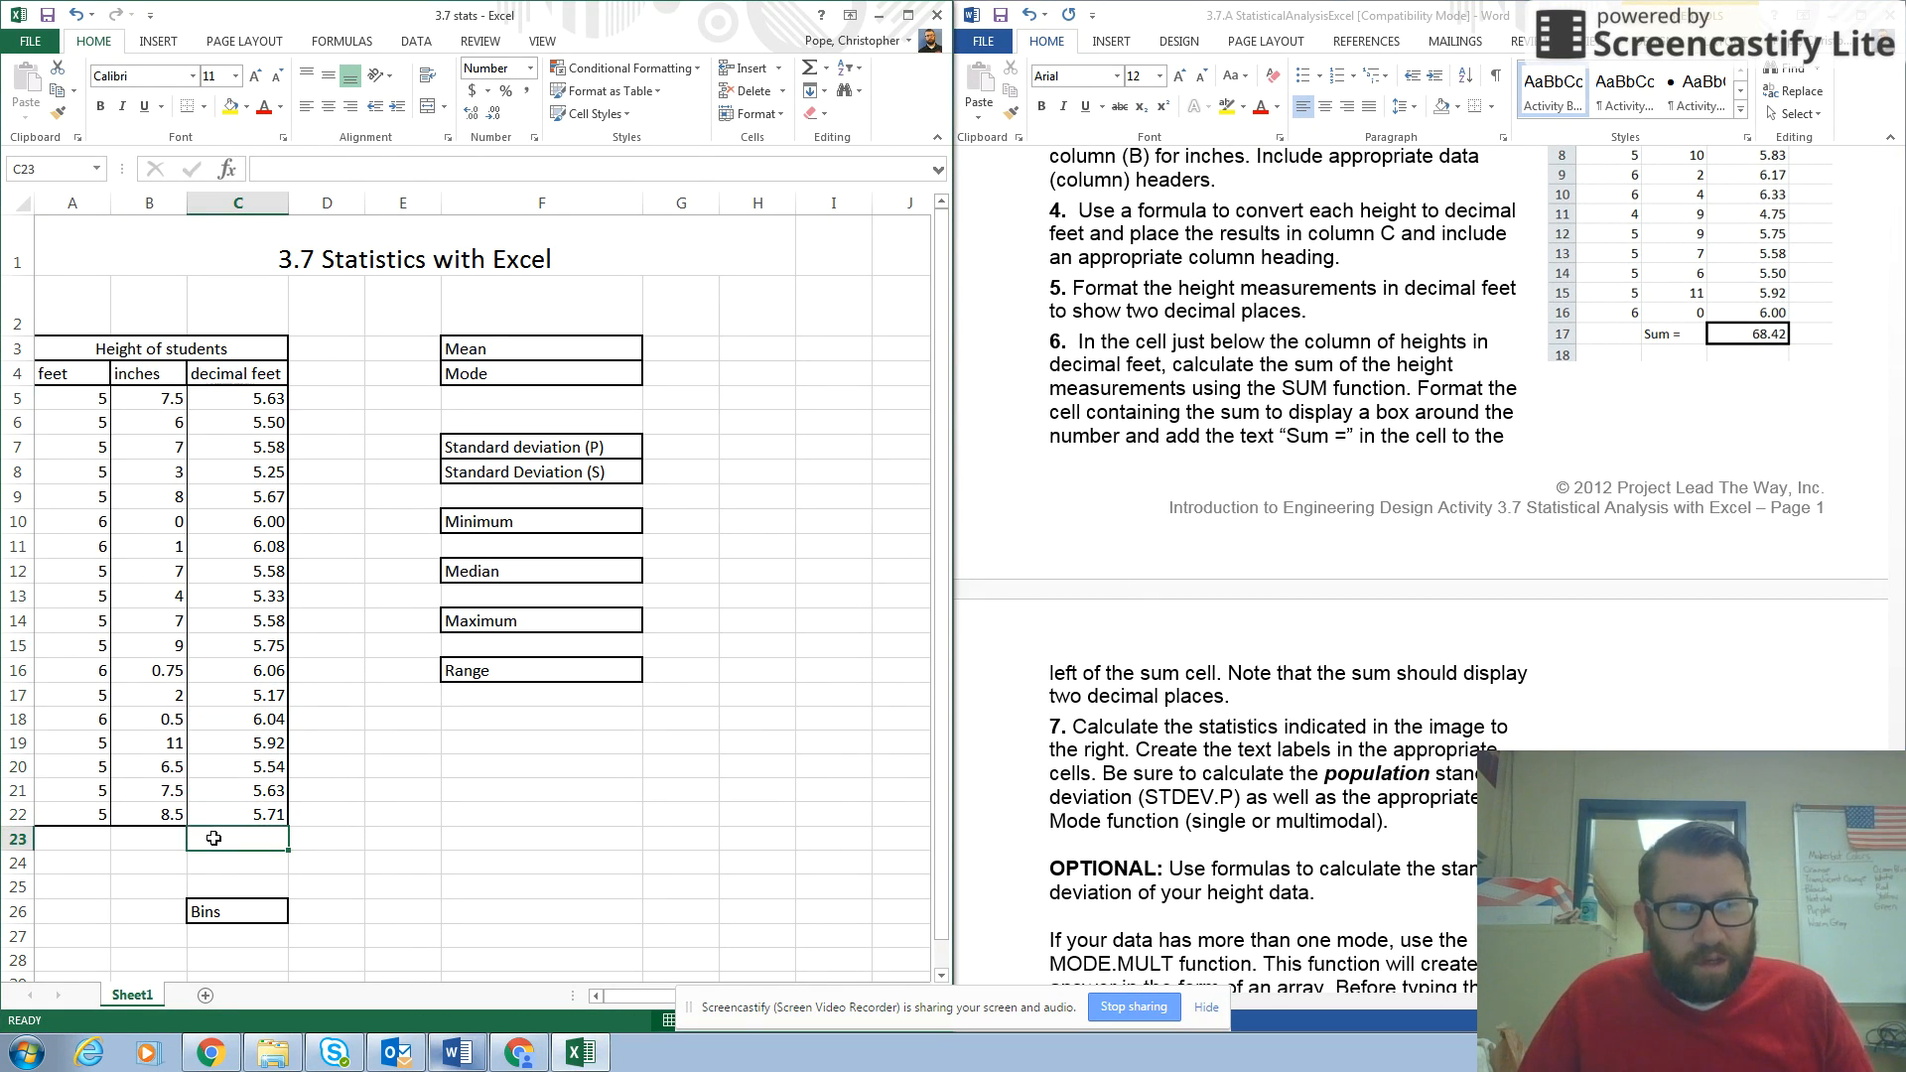
type("=SUM")
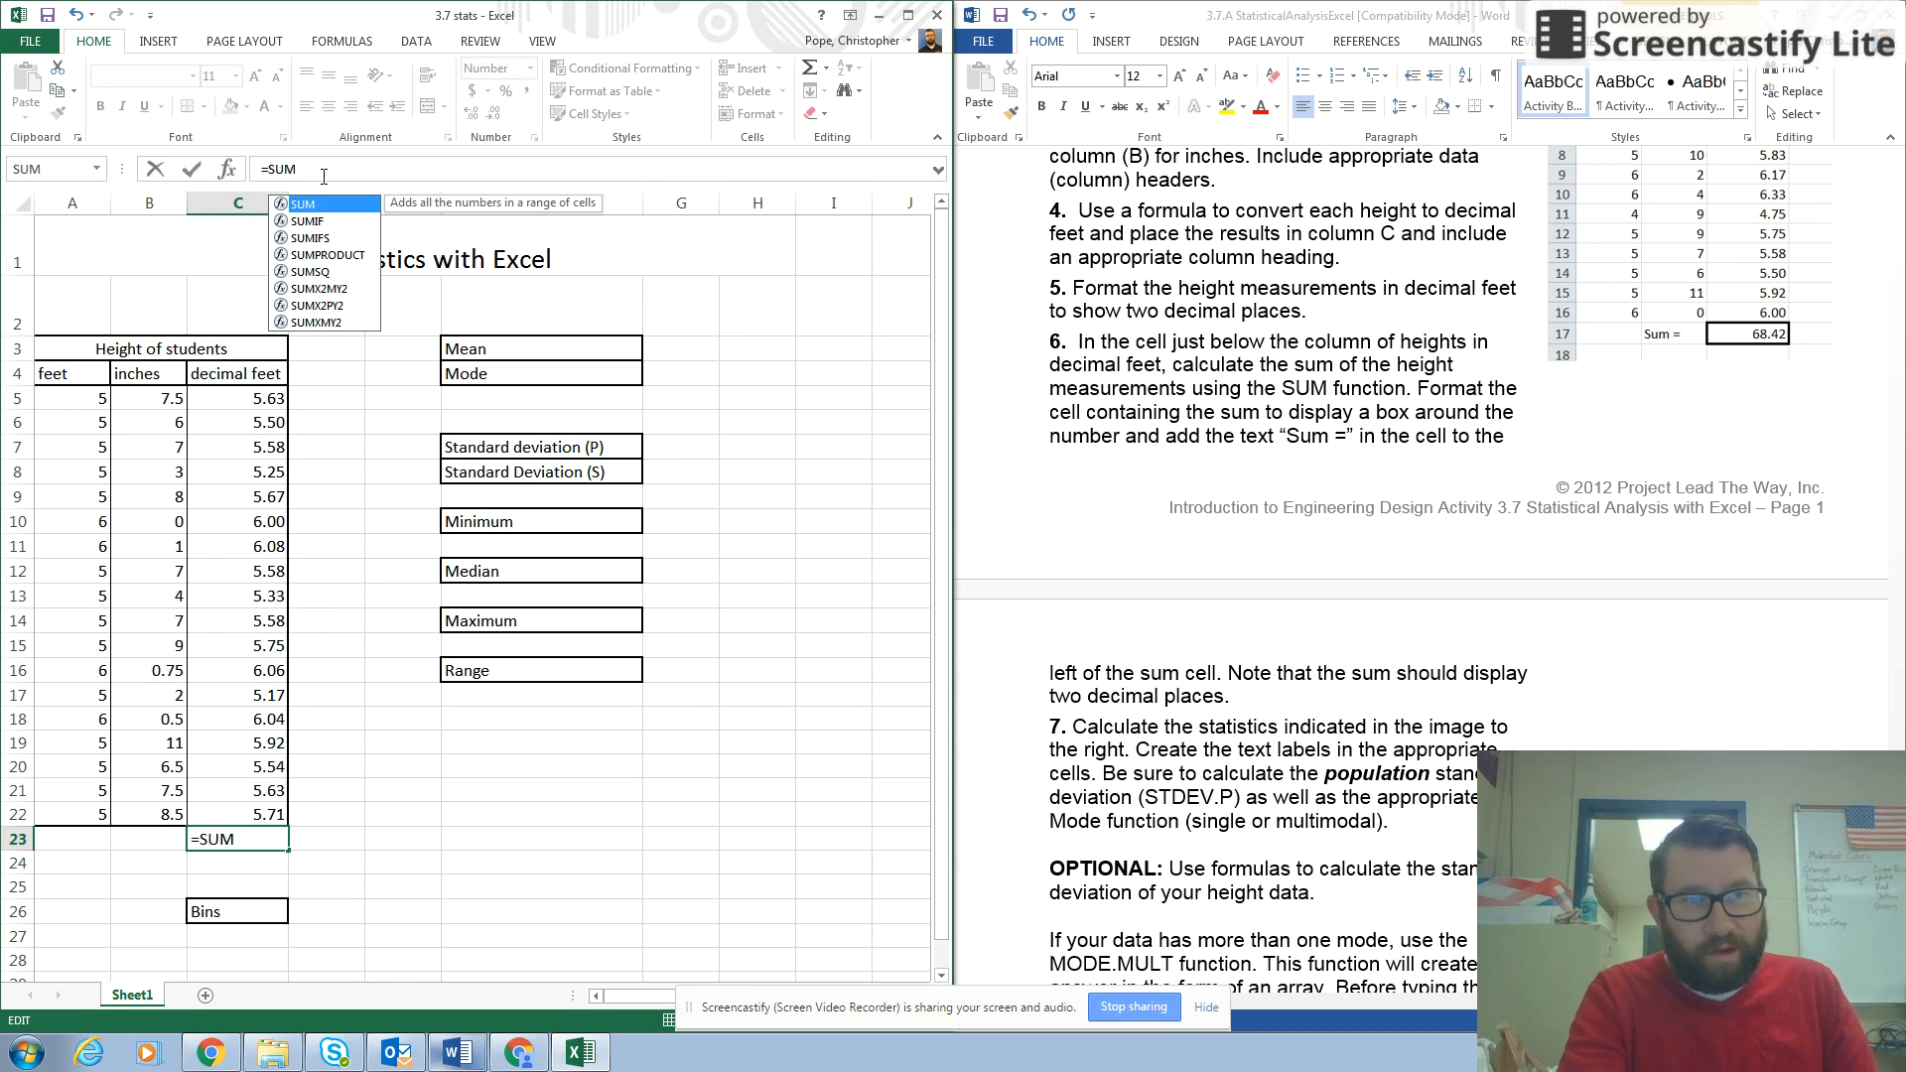
type("(")
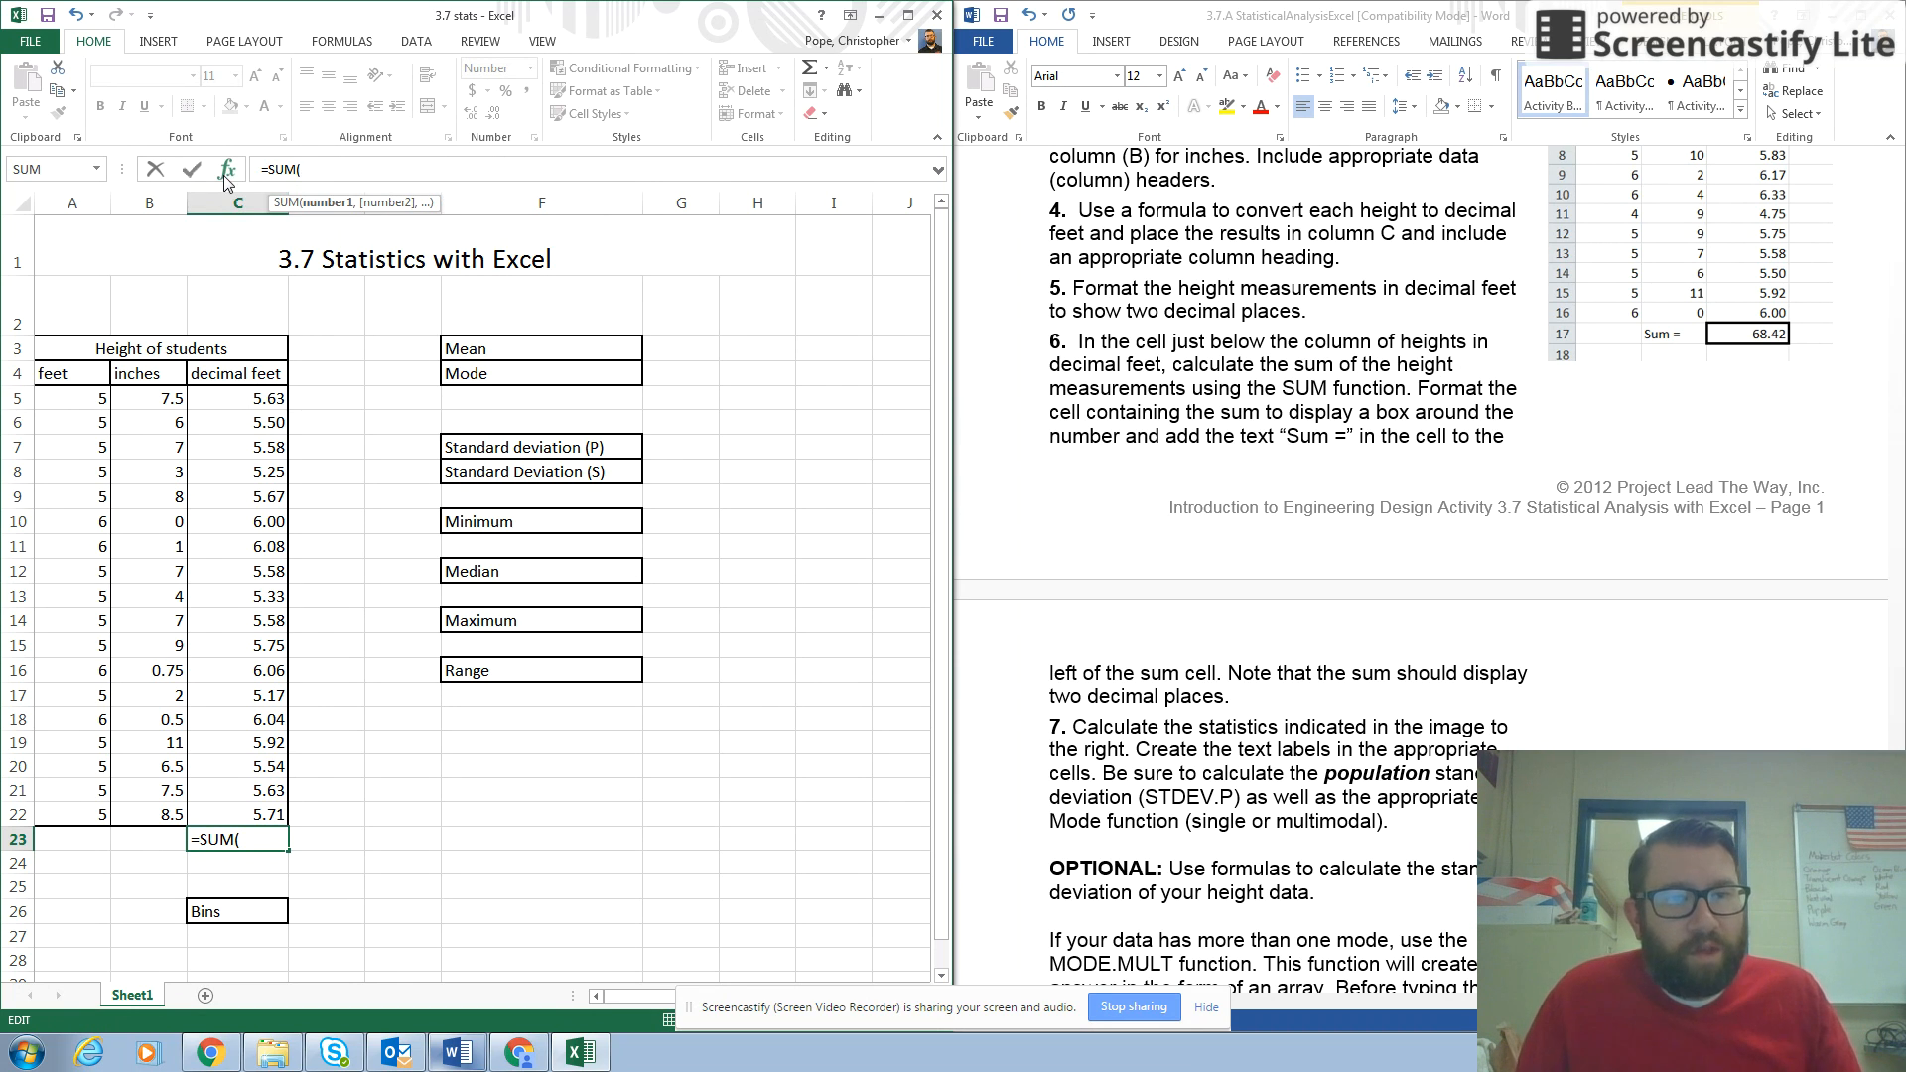
left_click_drag(238, 400, 256, 816)
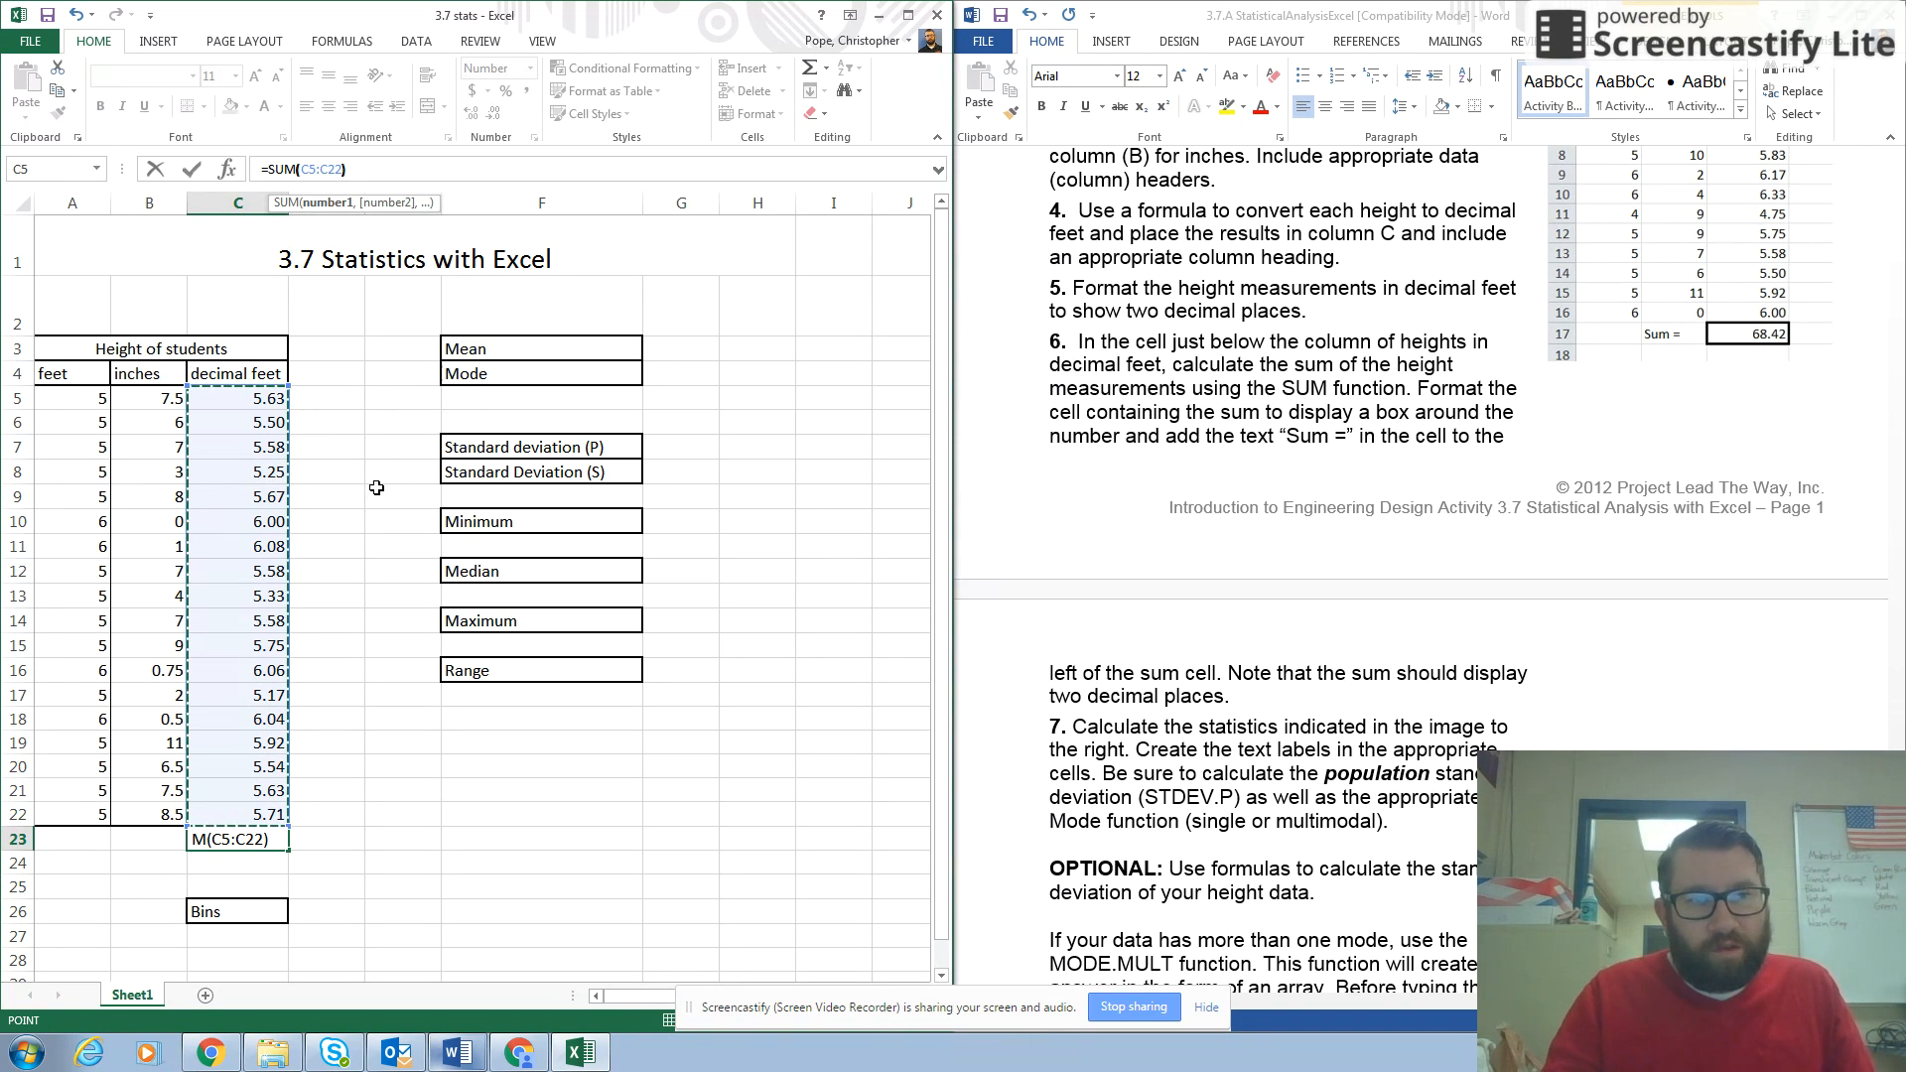
type(")")
key("Return")
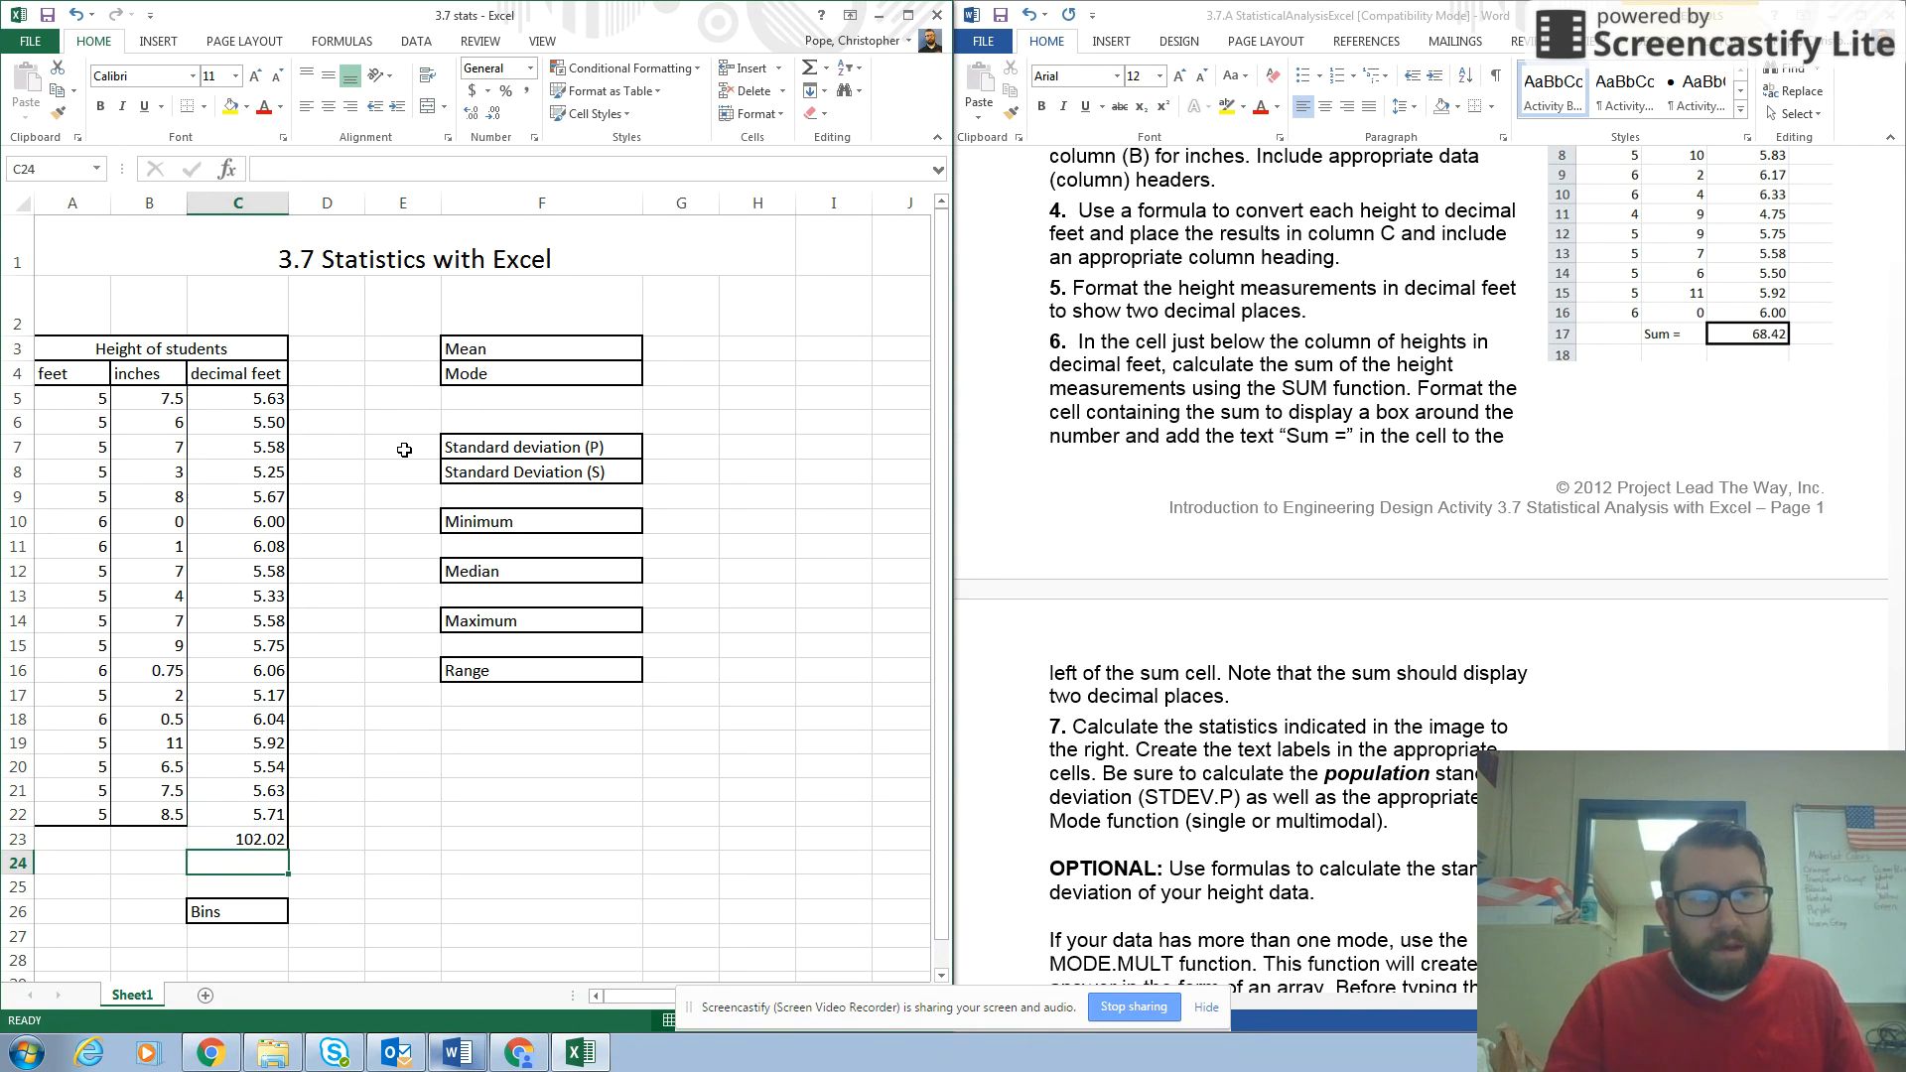
Label the total by entering Sum in cell B23.
left_click(156, 844)
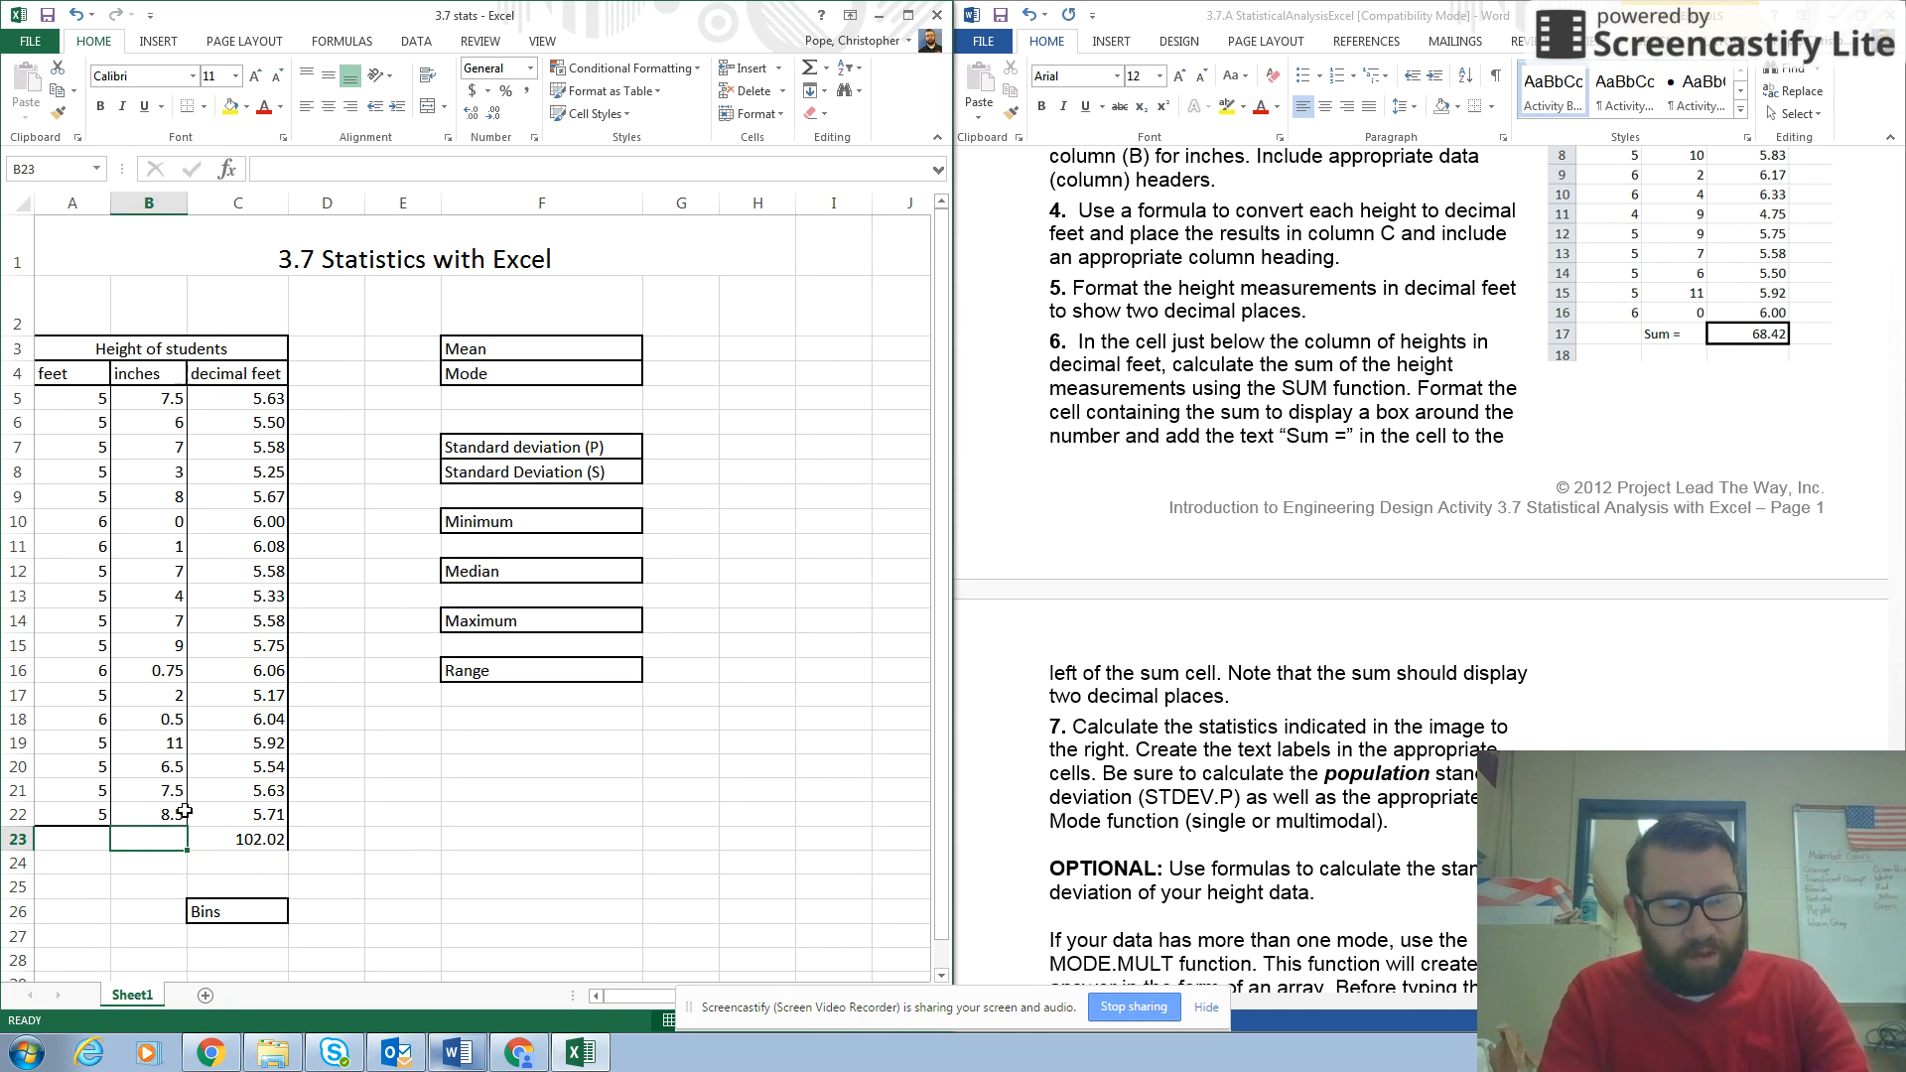
type("Sum")
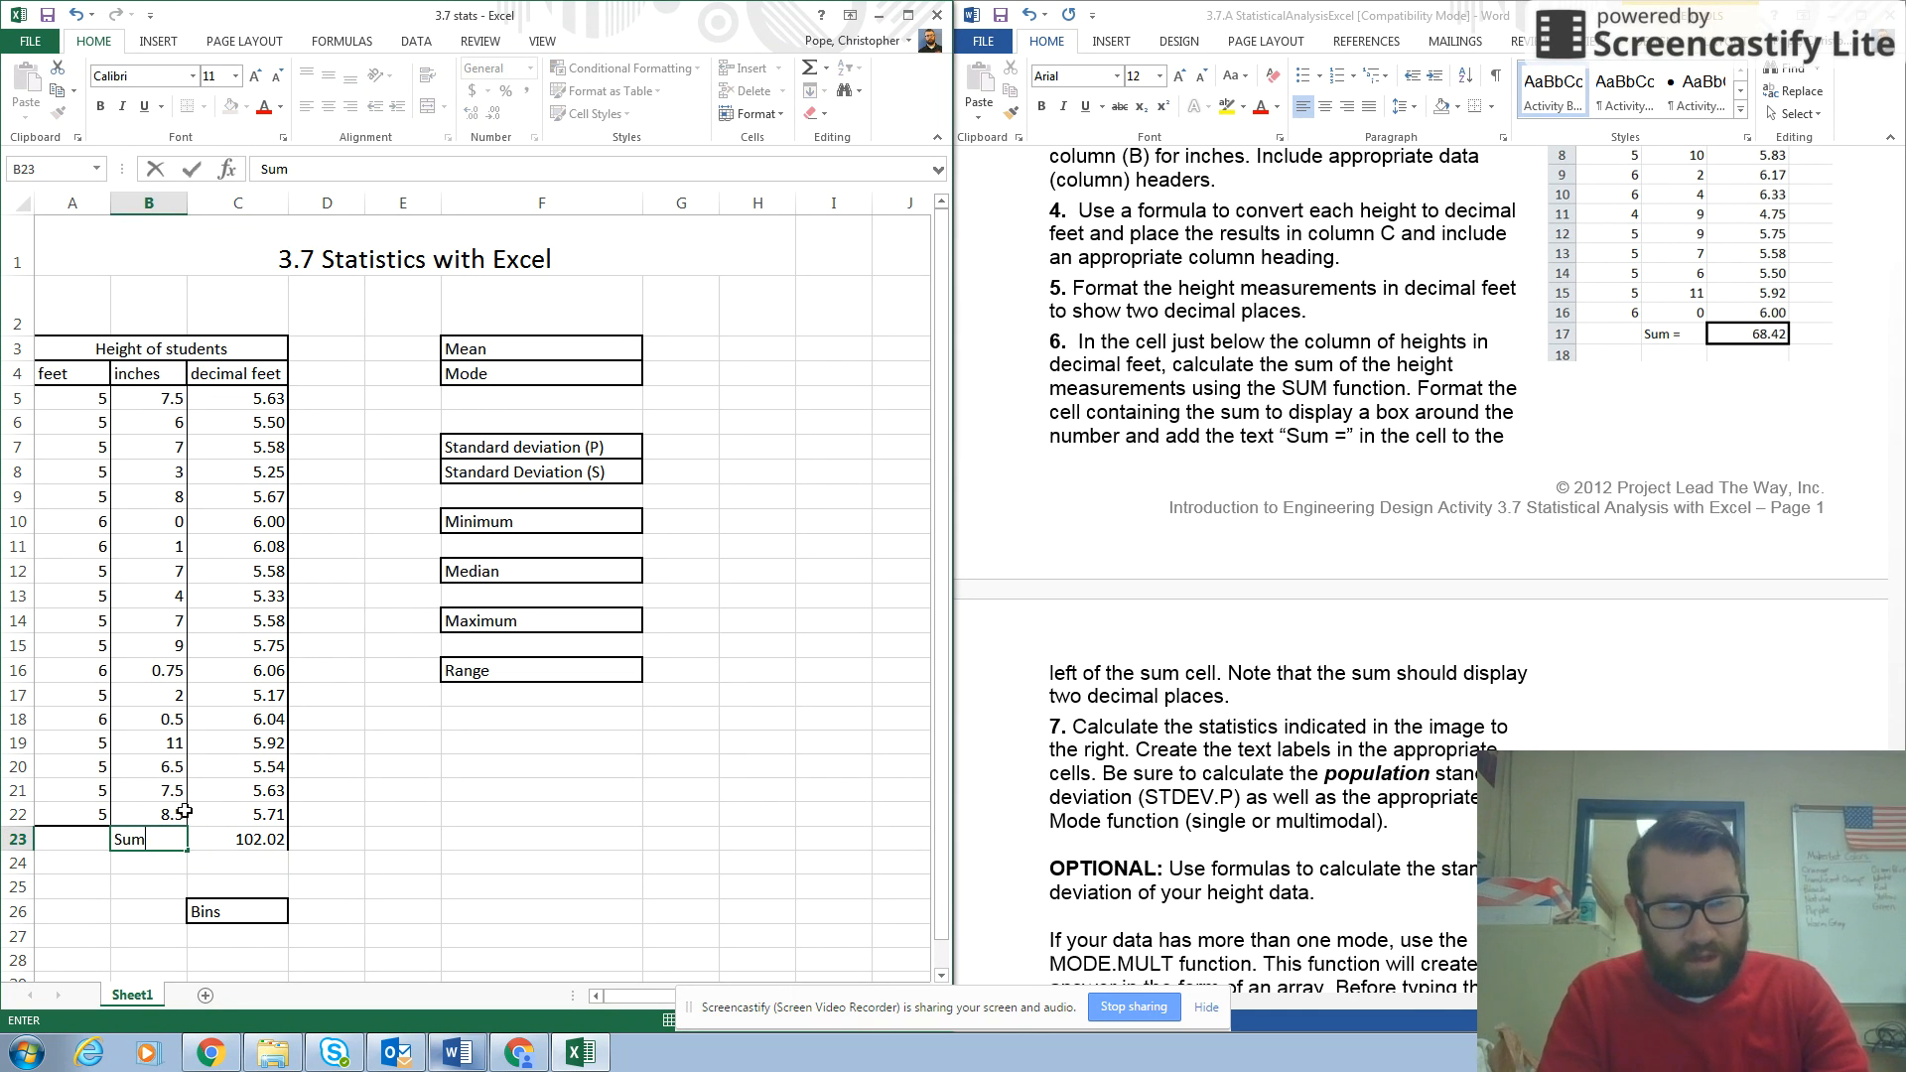
left_click(399, 863)
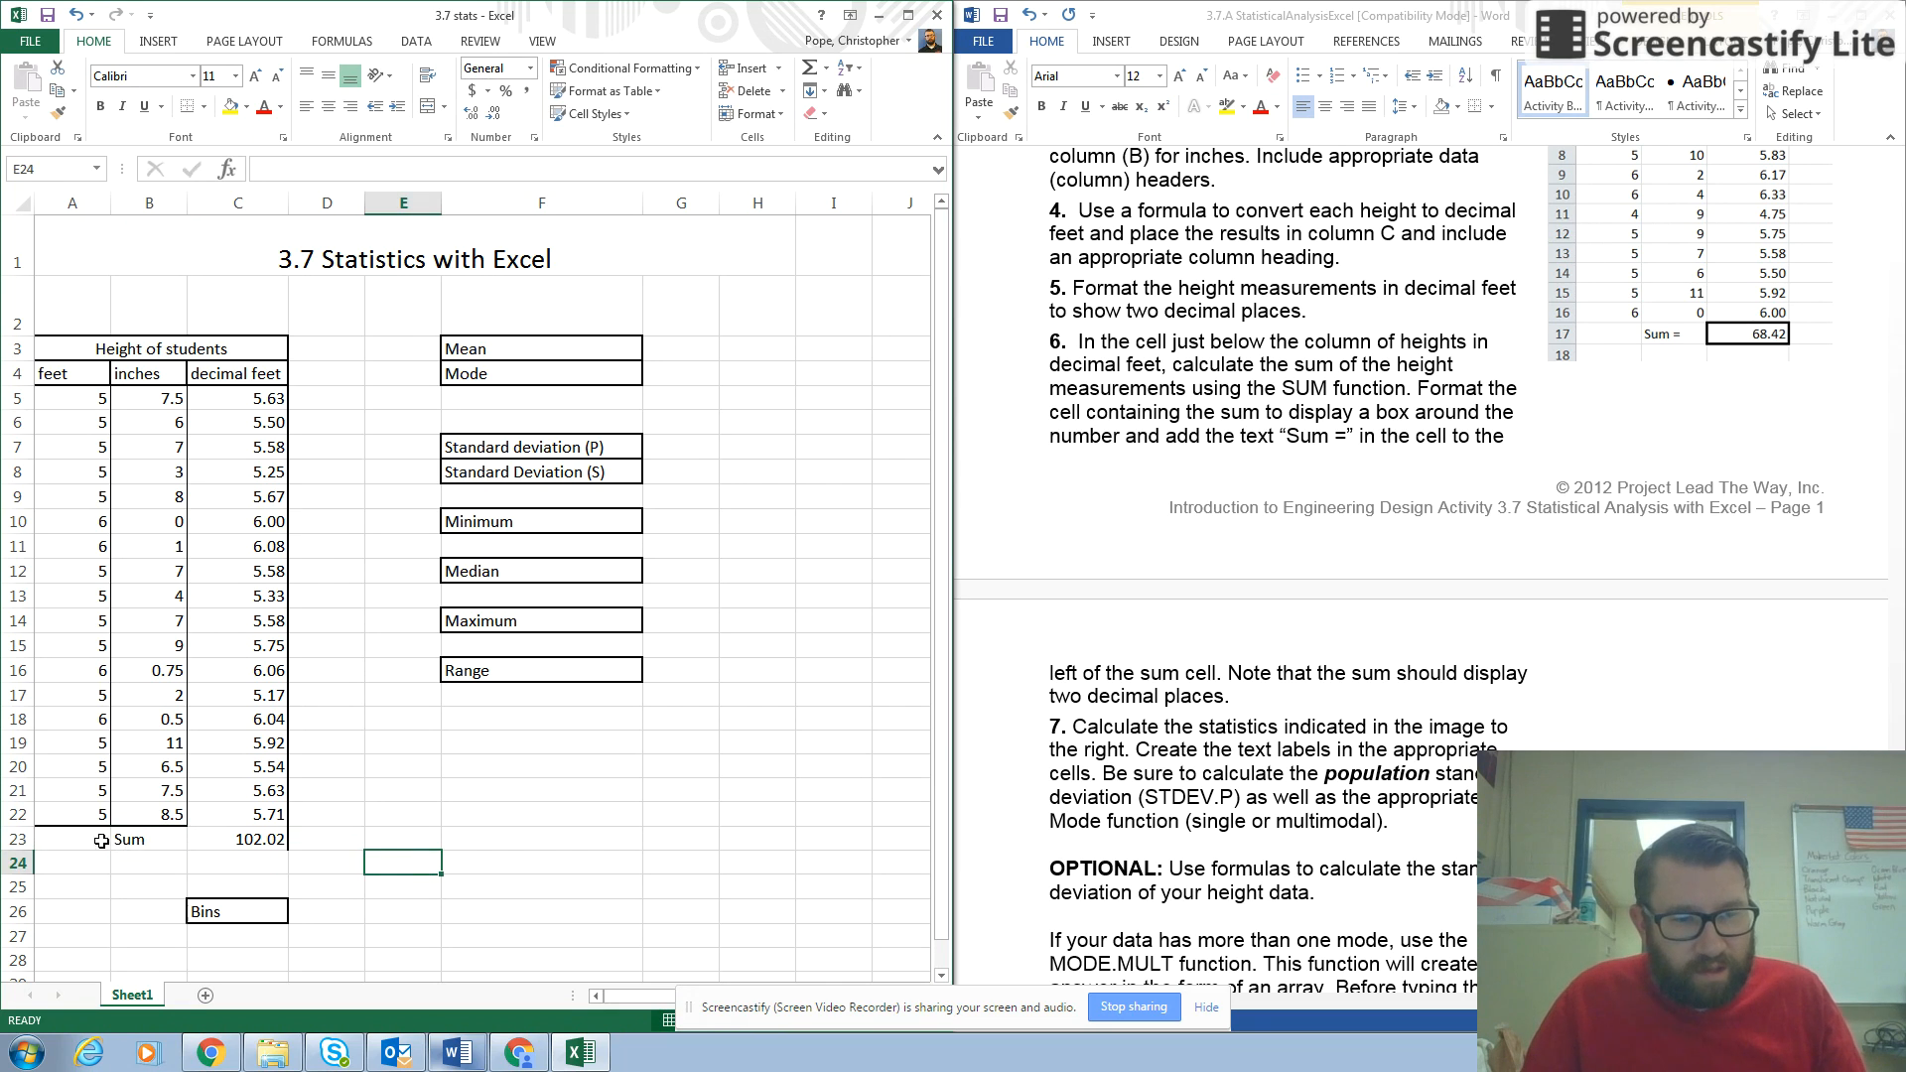
Add a thick box border around the Sum label and total in B23:C23.
left_click_drag(159, 842, 264, 840)
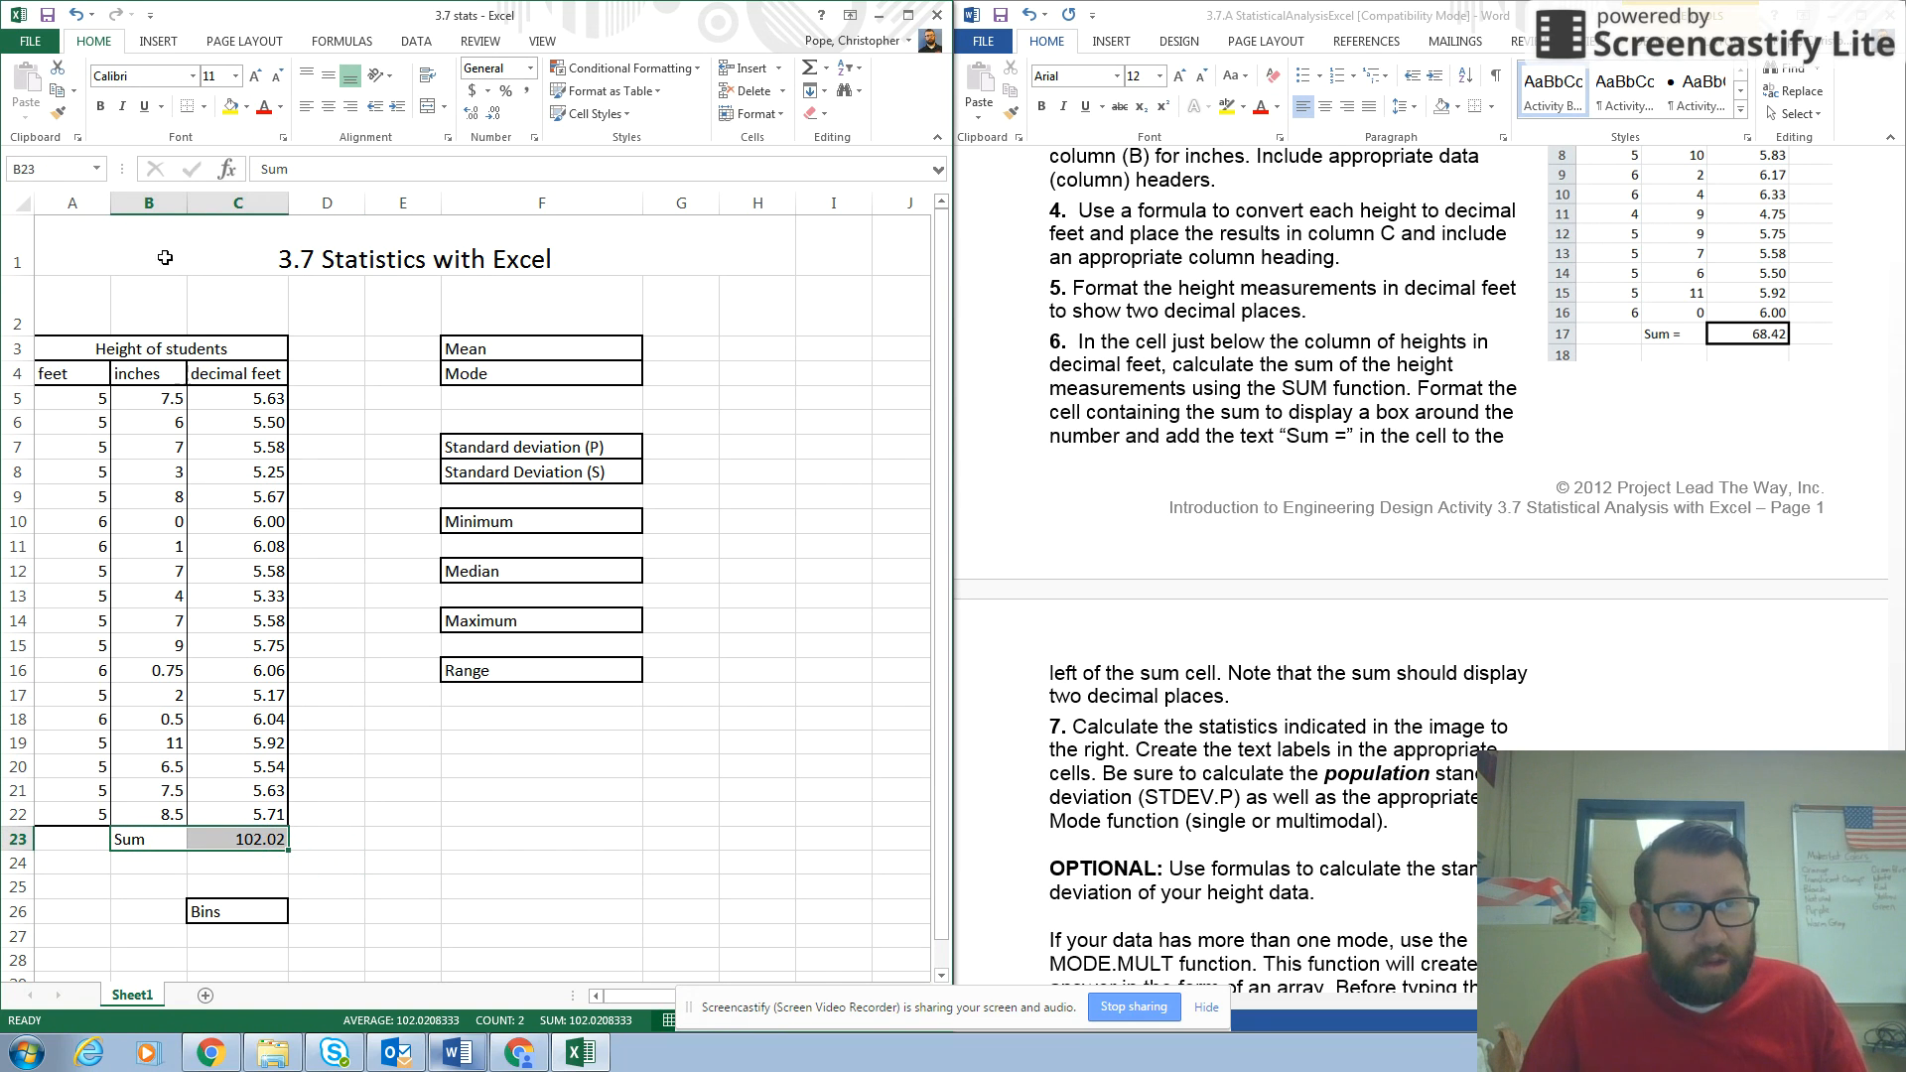
left_click(203, 107)
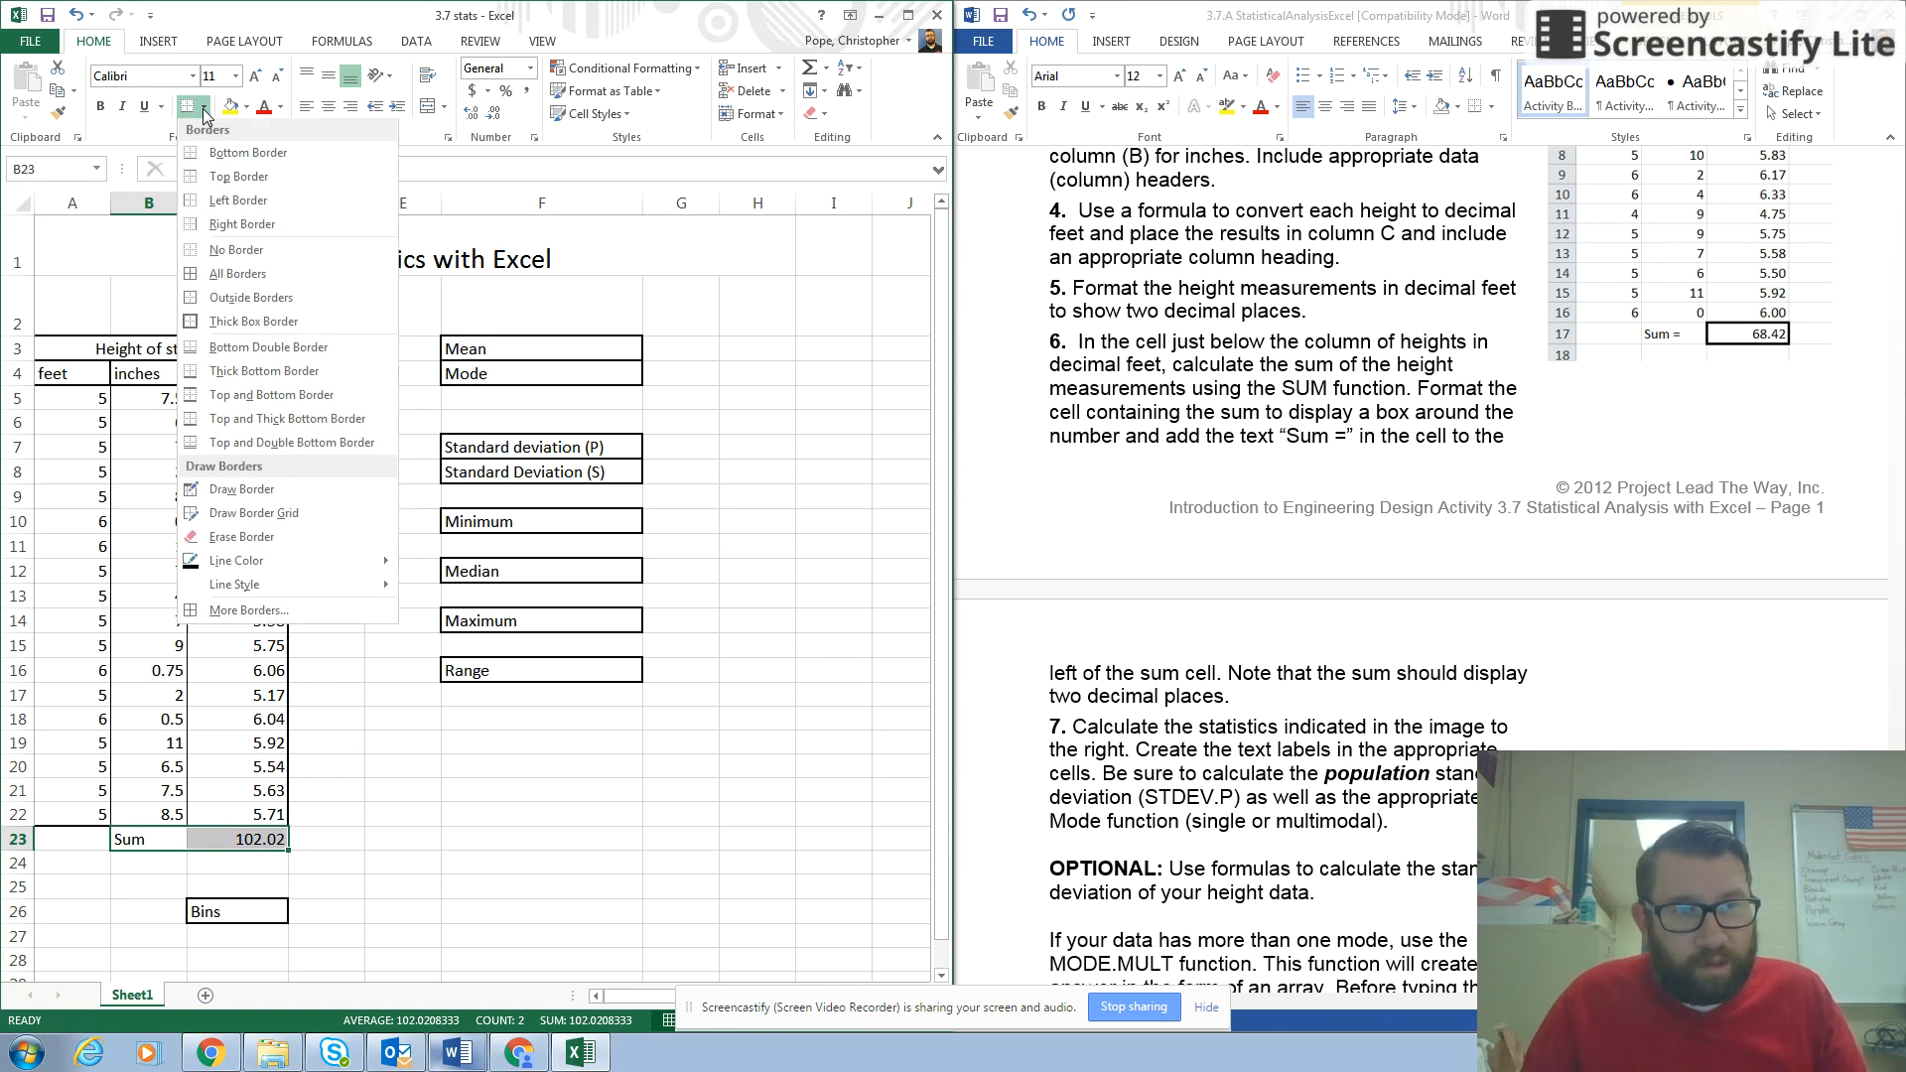
left_click(230, 324)
left_click(427, 796)
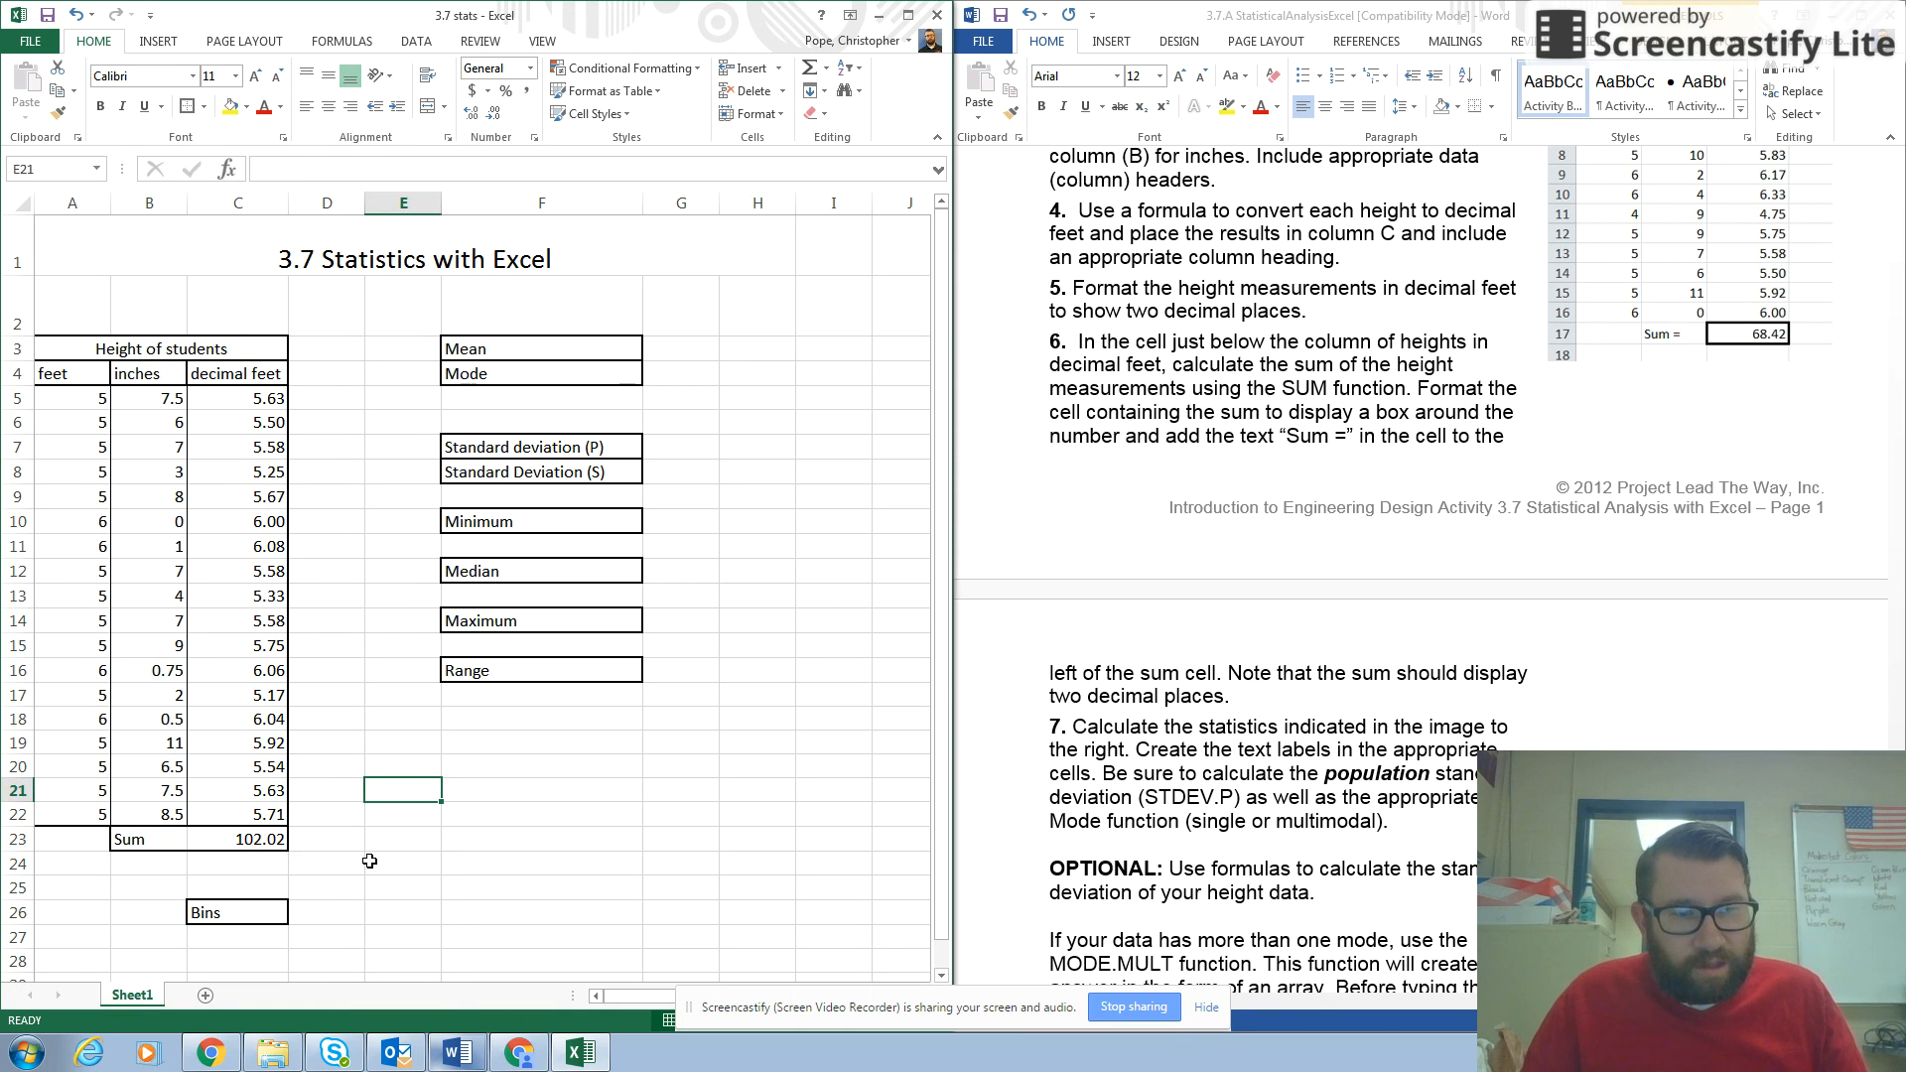
Following item 7 of the instructions, calculate the mean of the decimal feet heights in cell G3 with =AVERAGE(C5:C22).
left_click(1188, 707)
scroll(1183, 685, "down", 3)
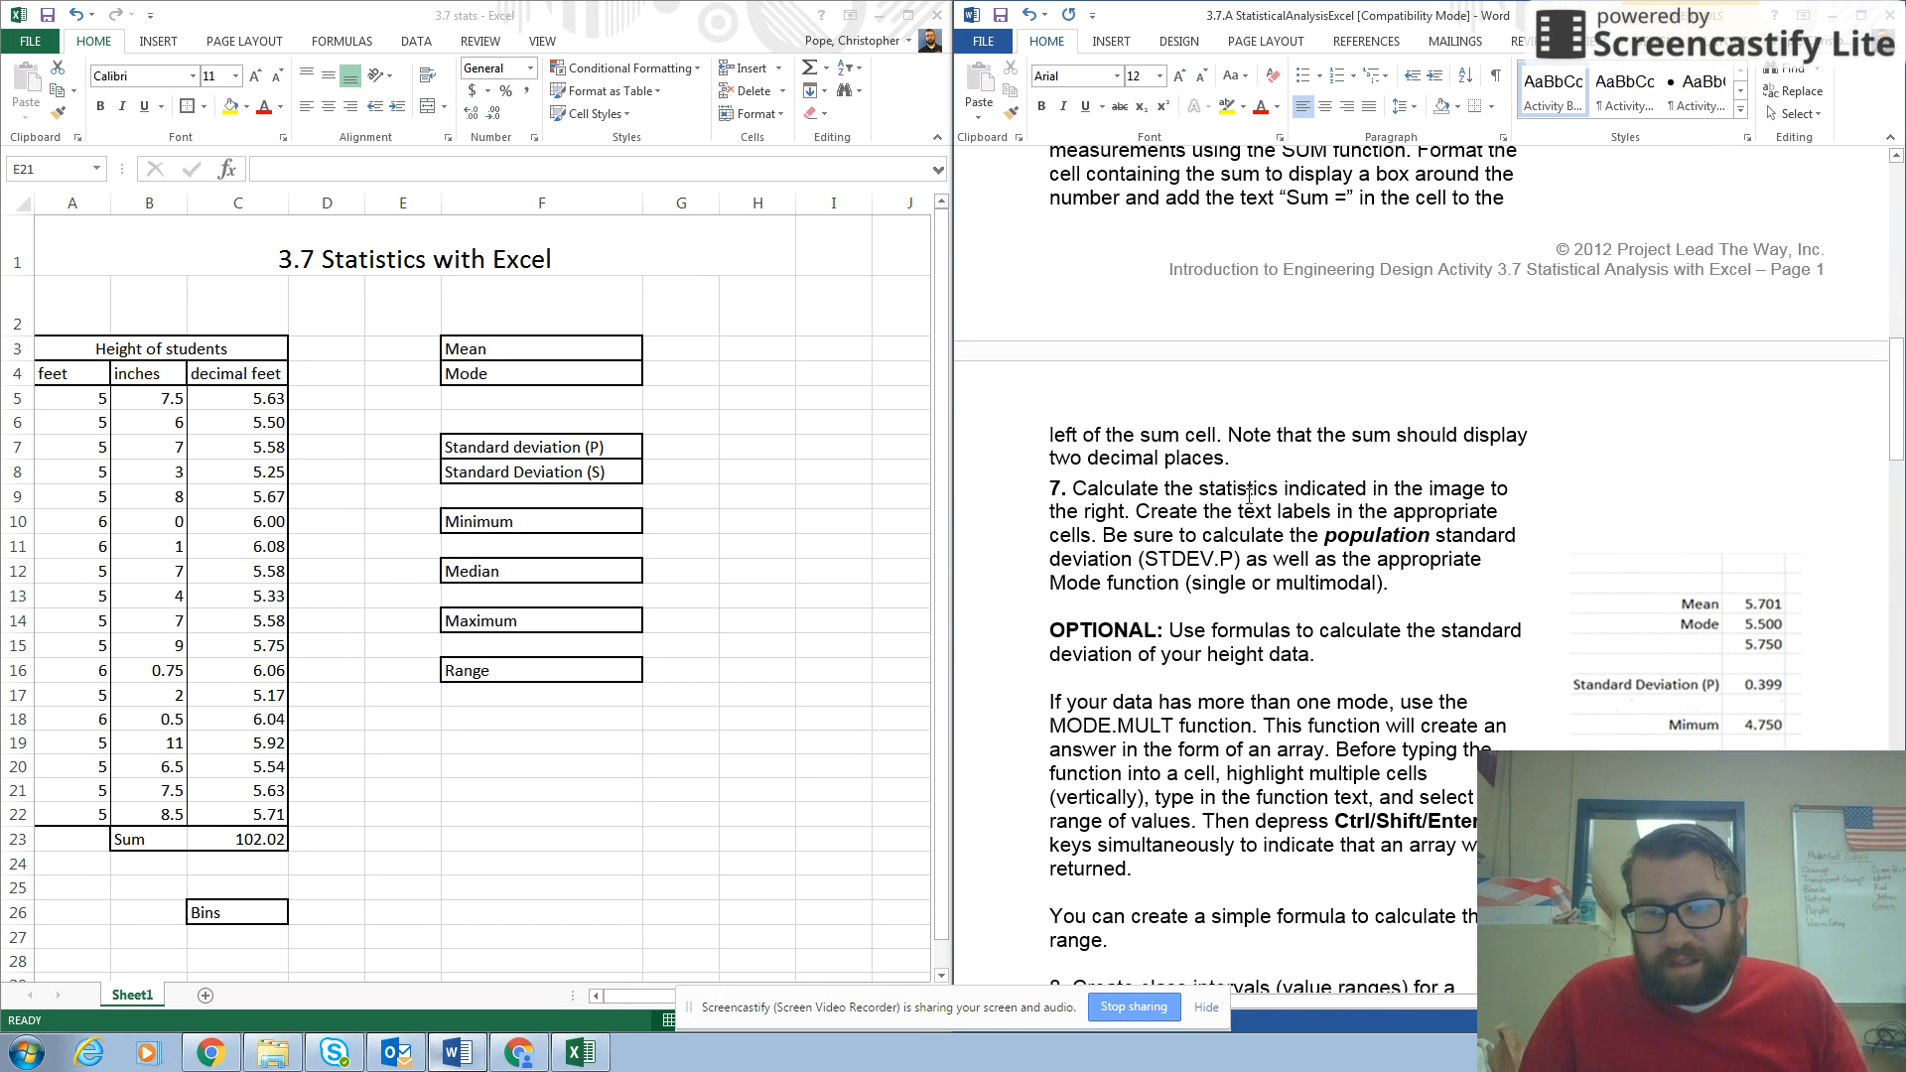
scroll(1250, 494, "down", 2)
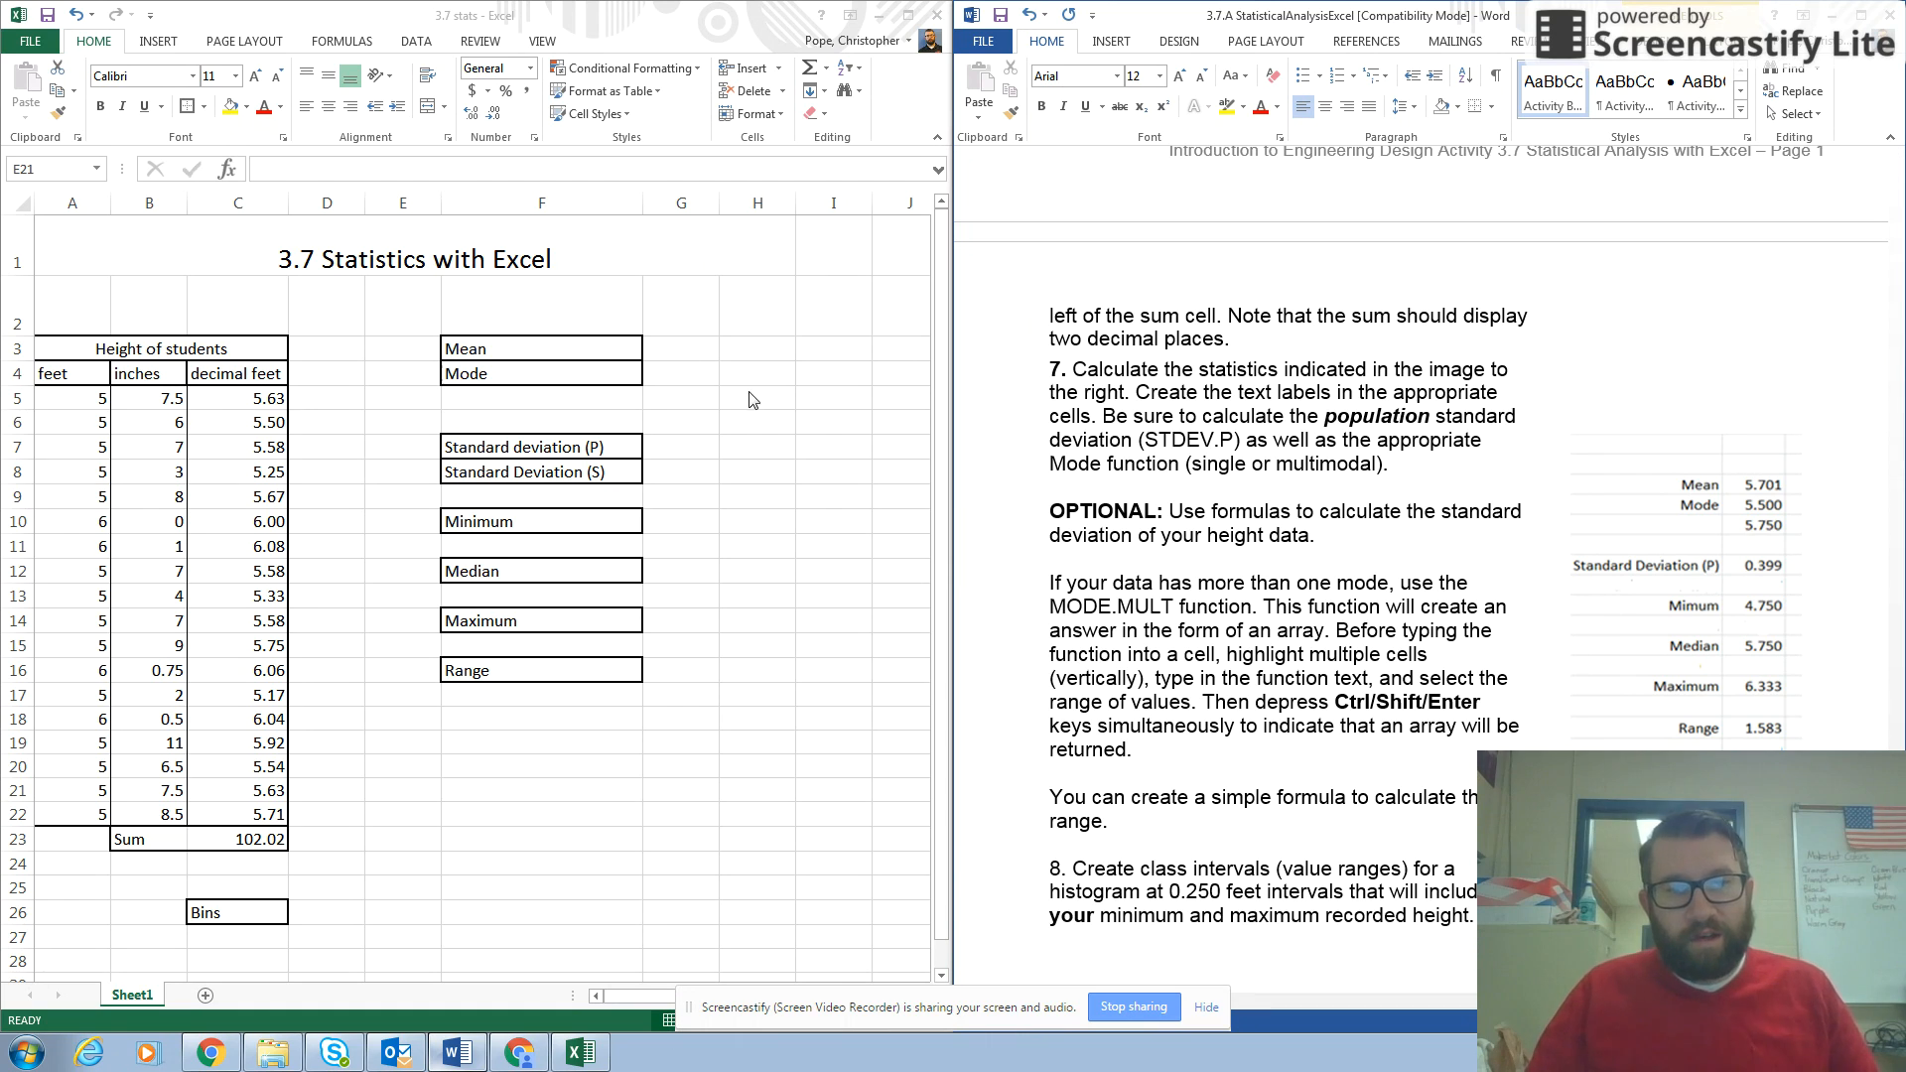
left_click(685, 348)
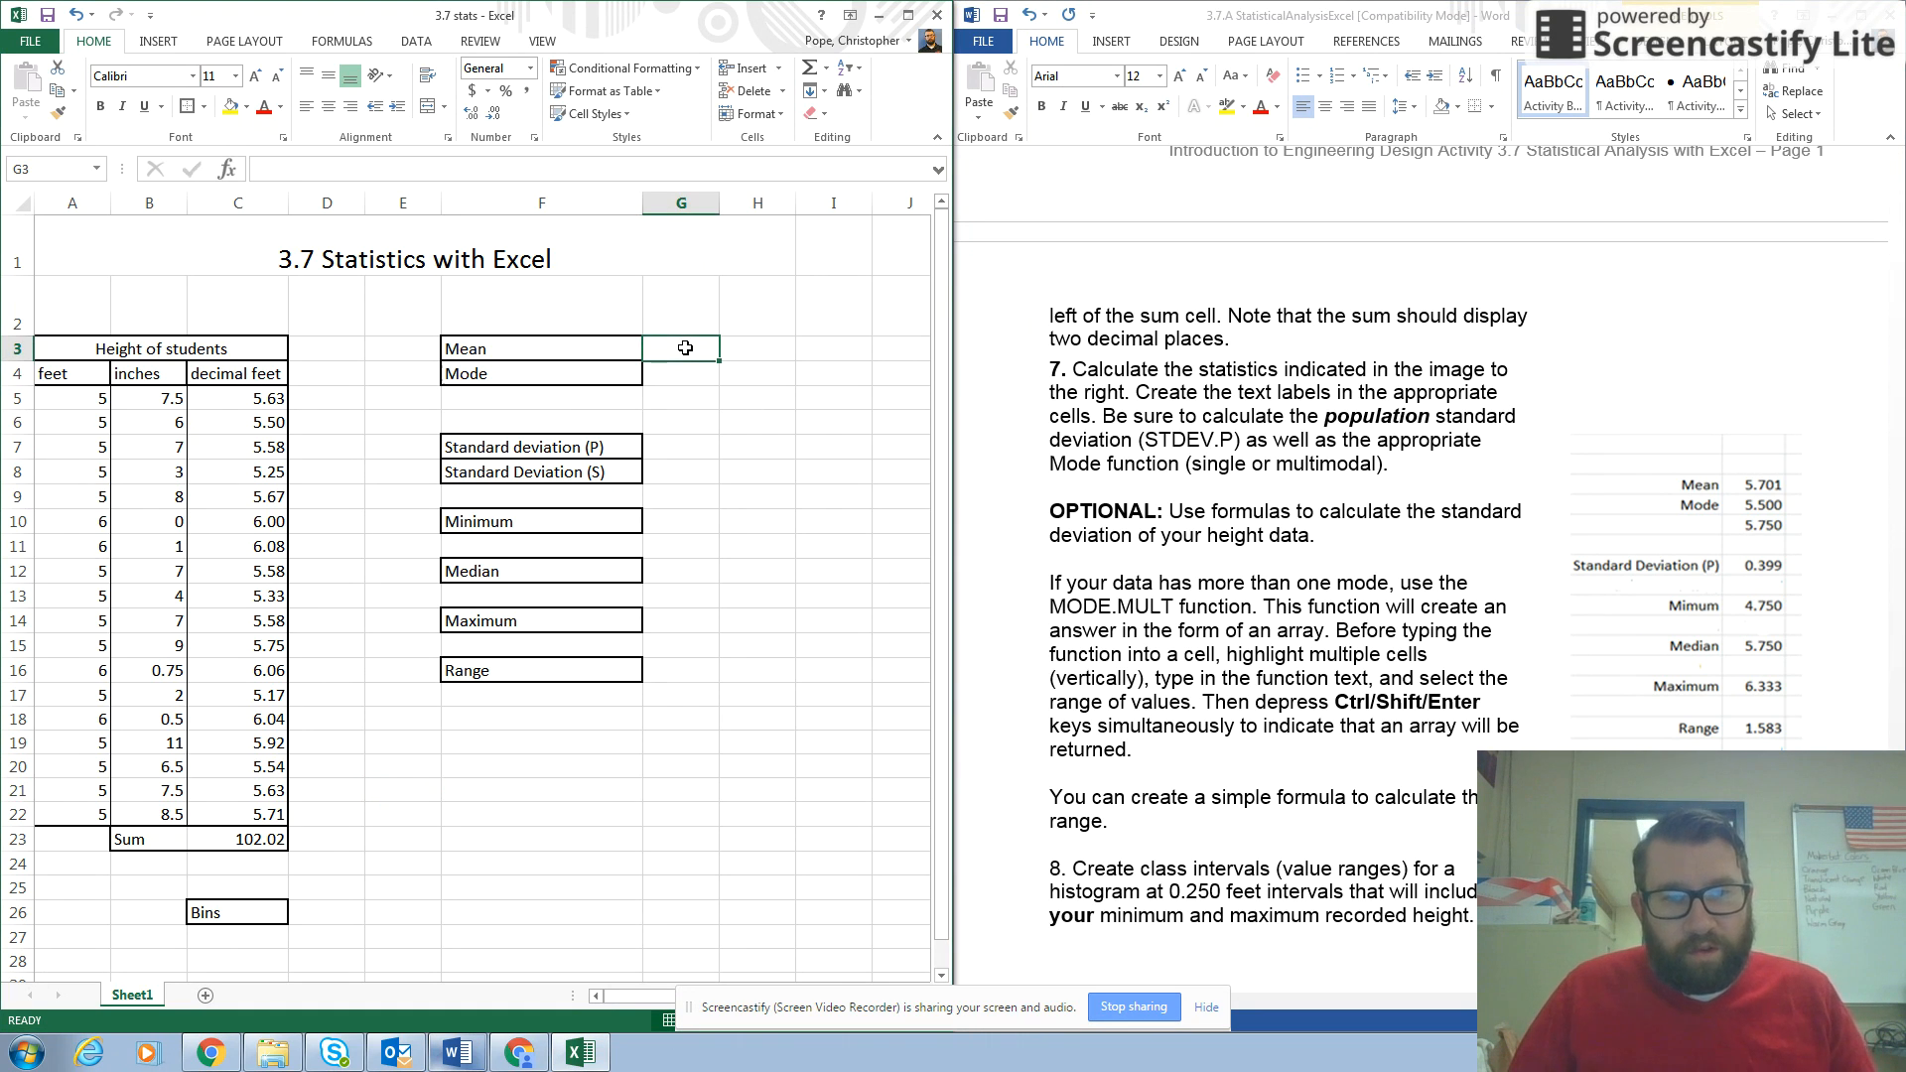
left_click(326, 169)
type("=")
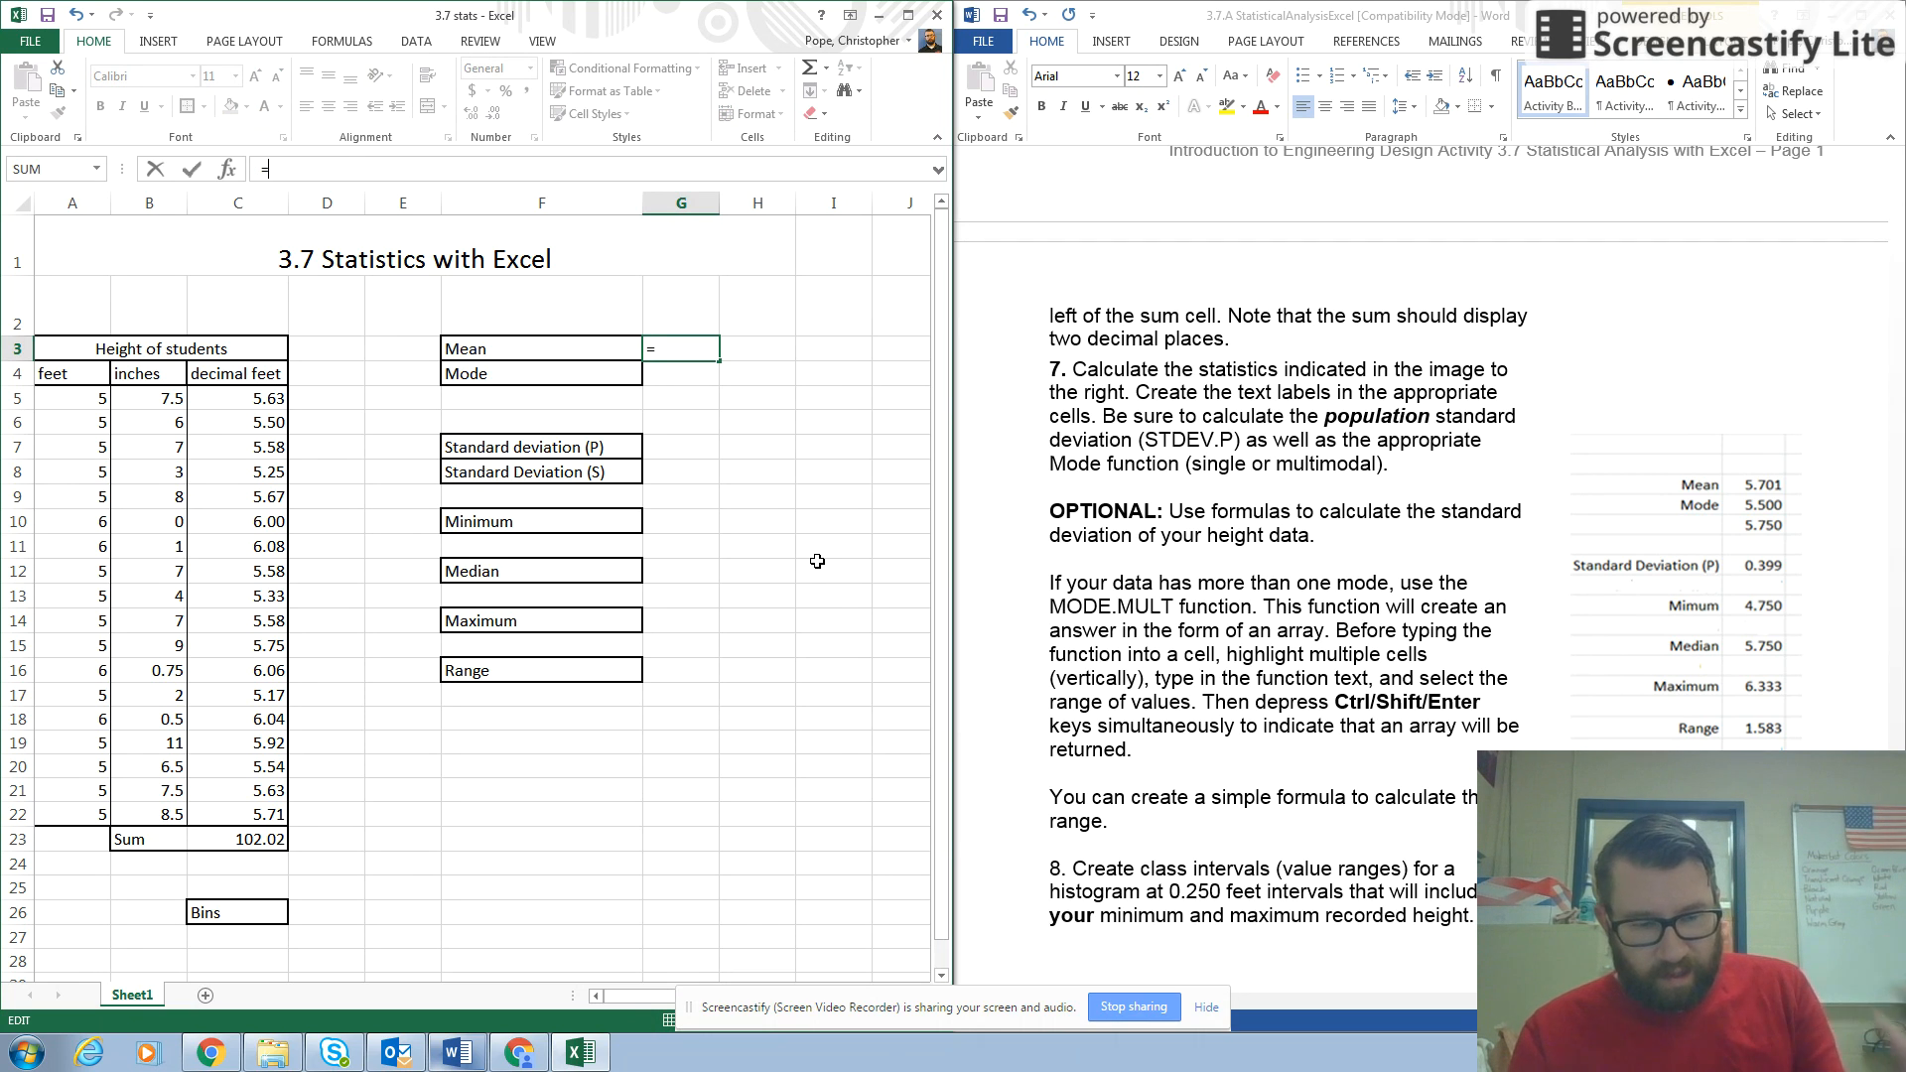
type("AV")
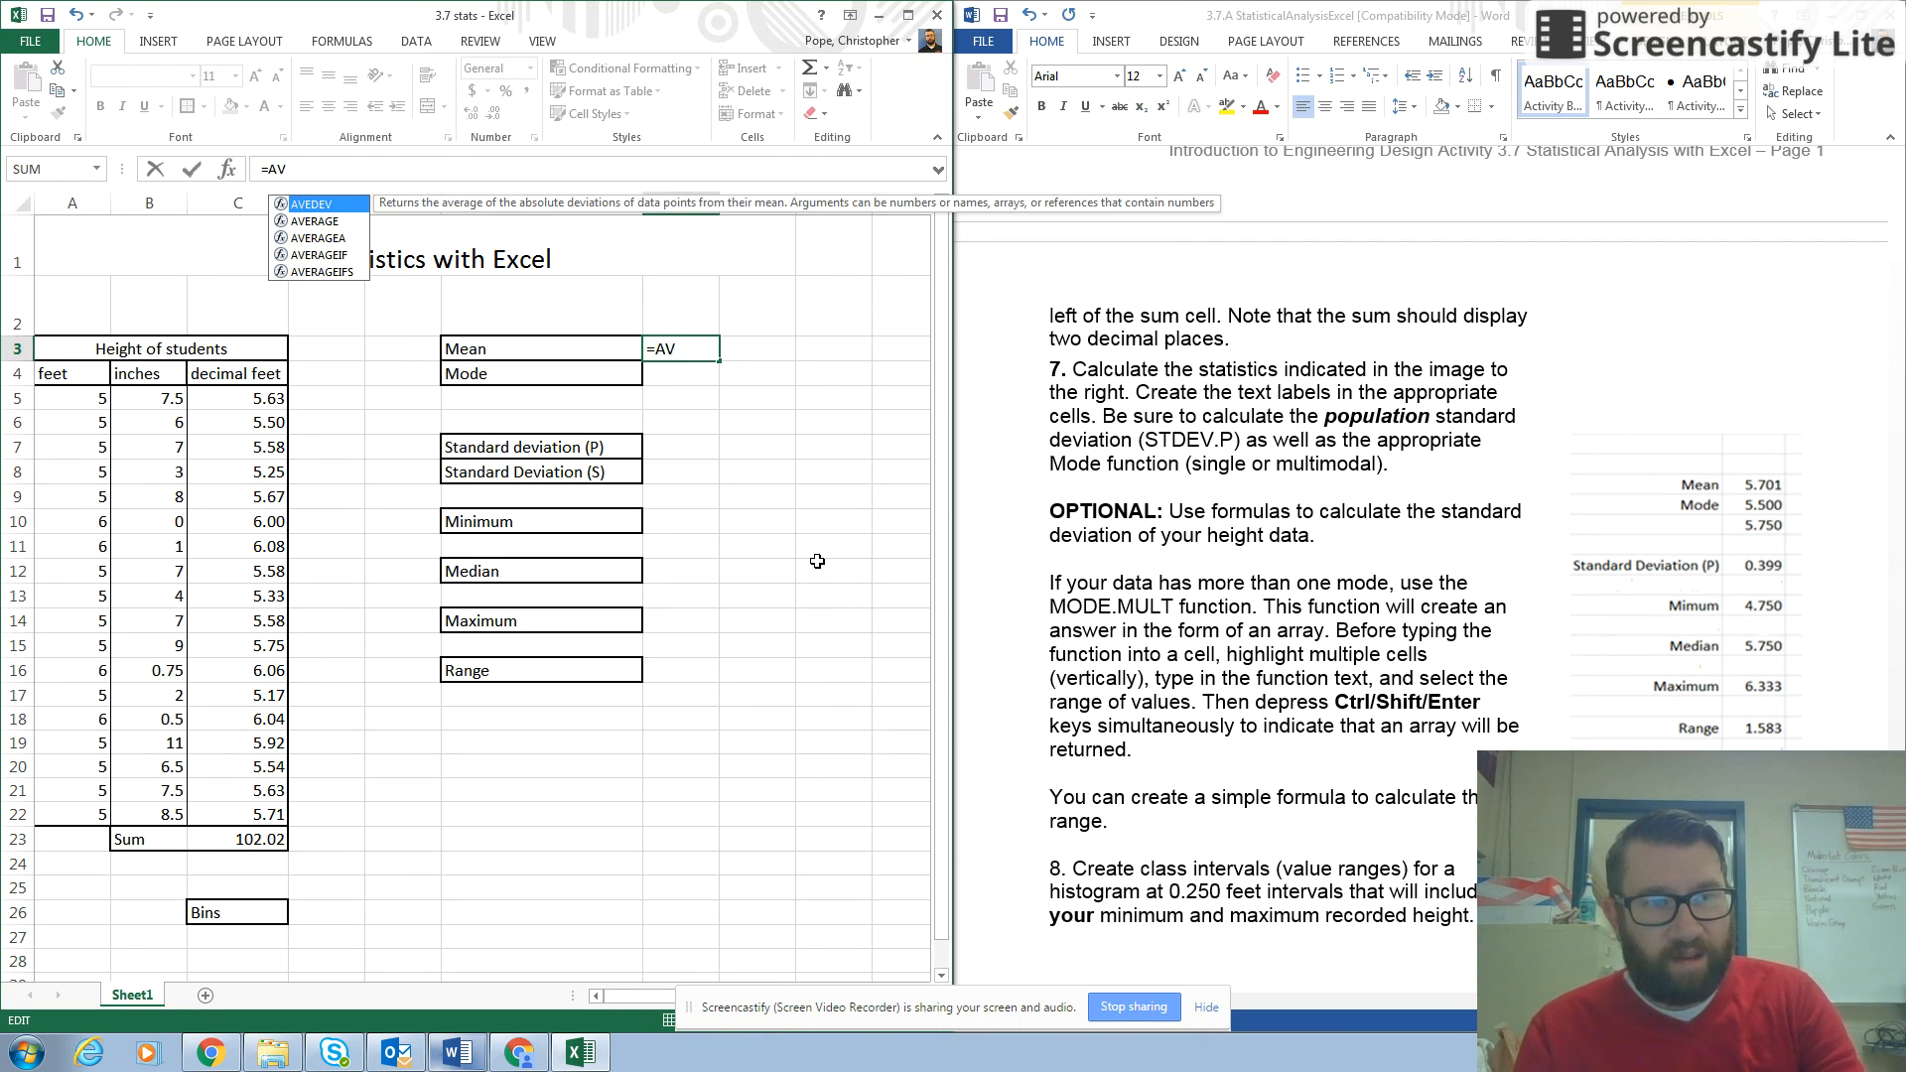
double_click(332, 222)
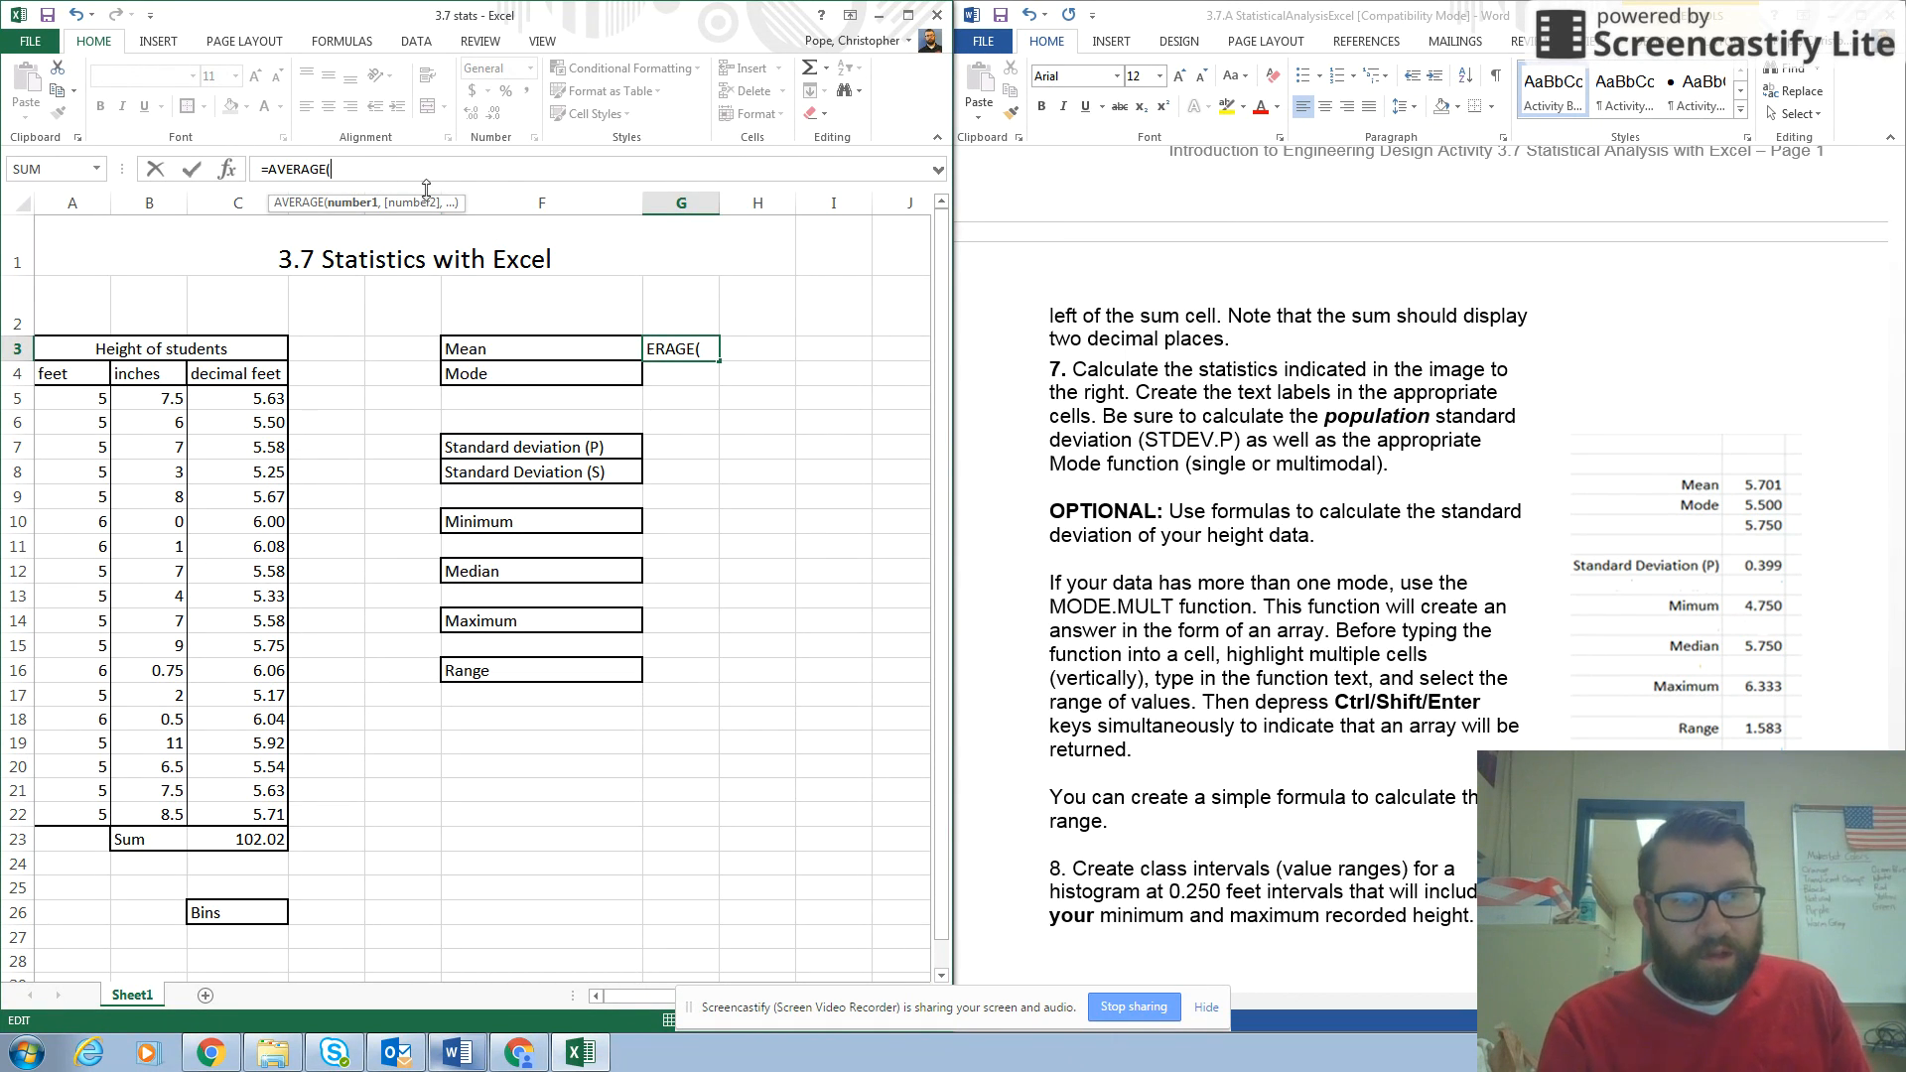
left_click_drag(223, 402, 252, 814)
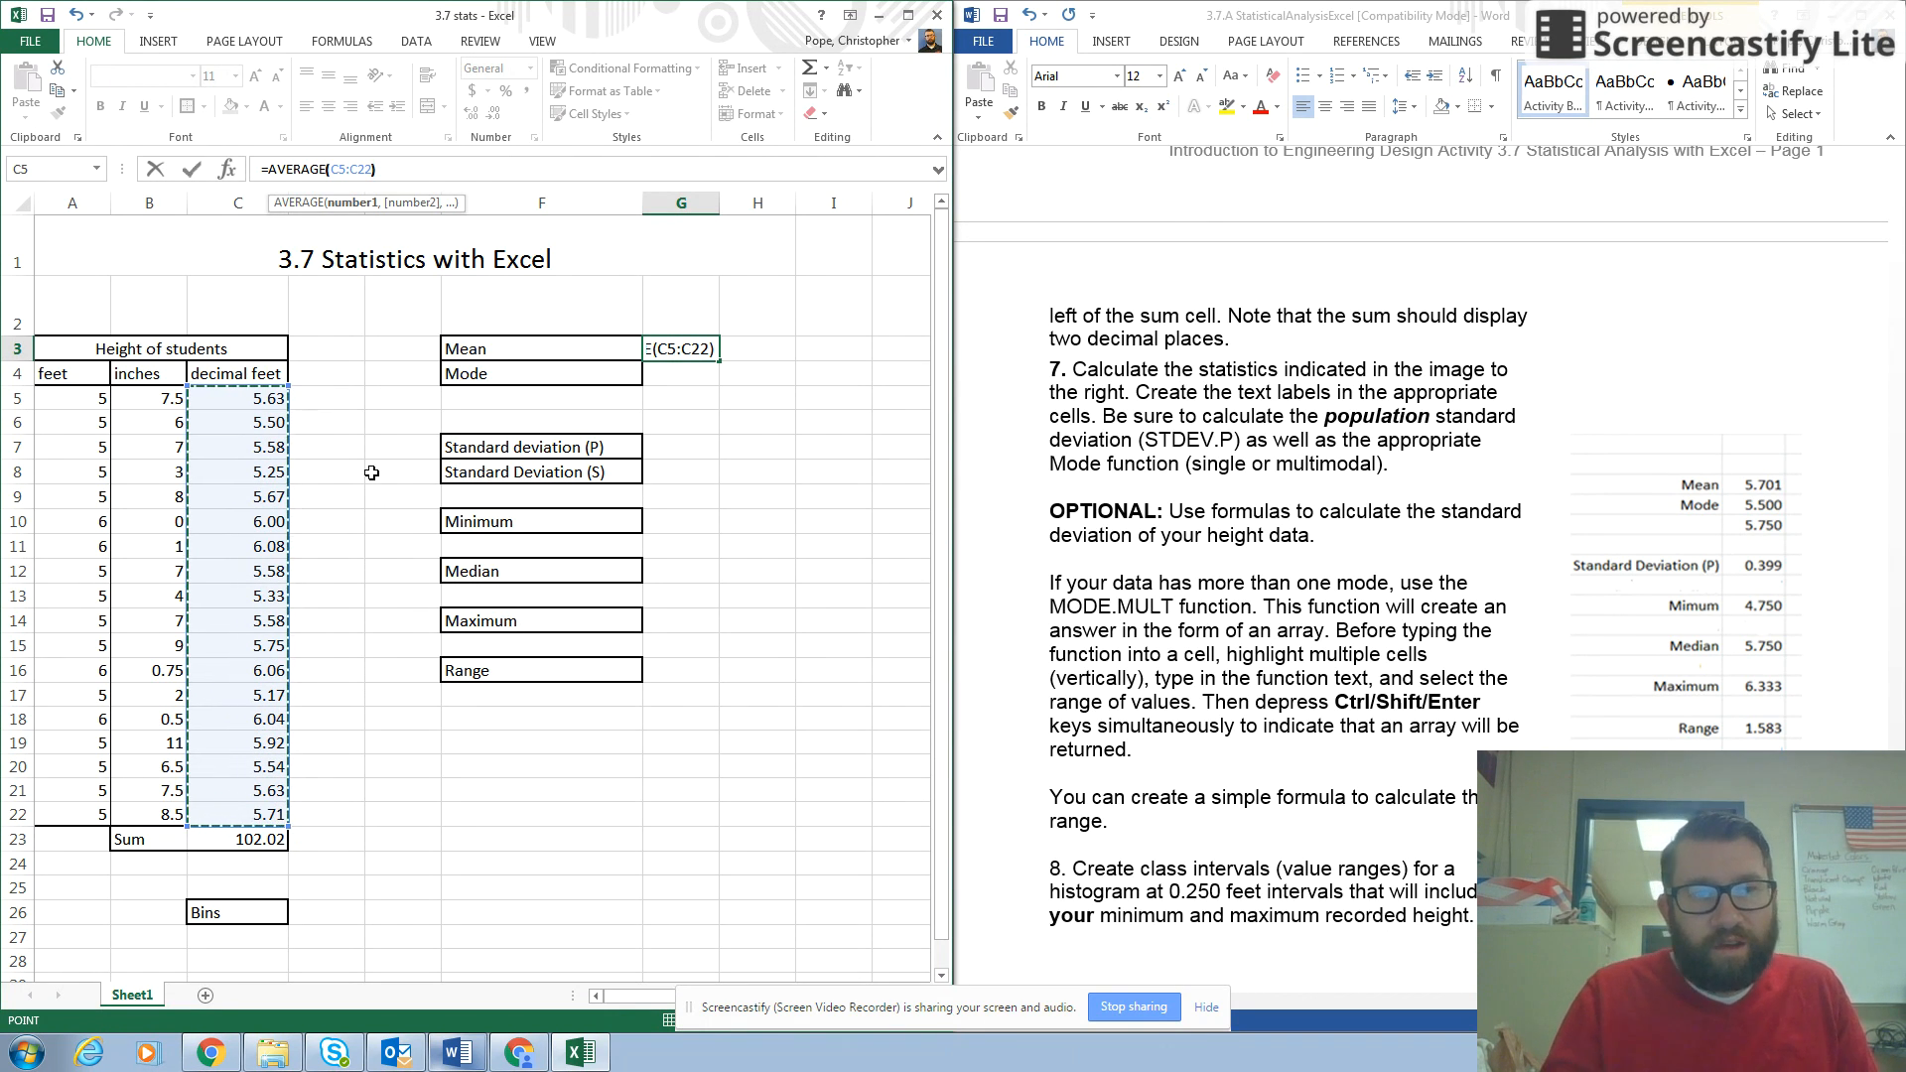
type(")")
key("Return")
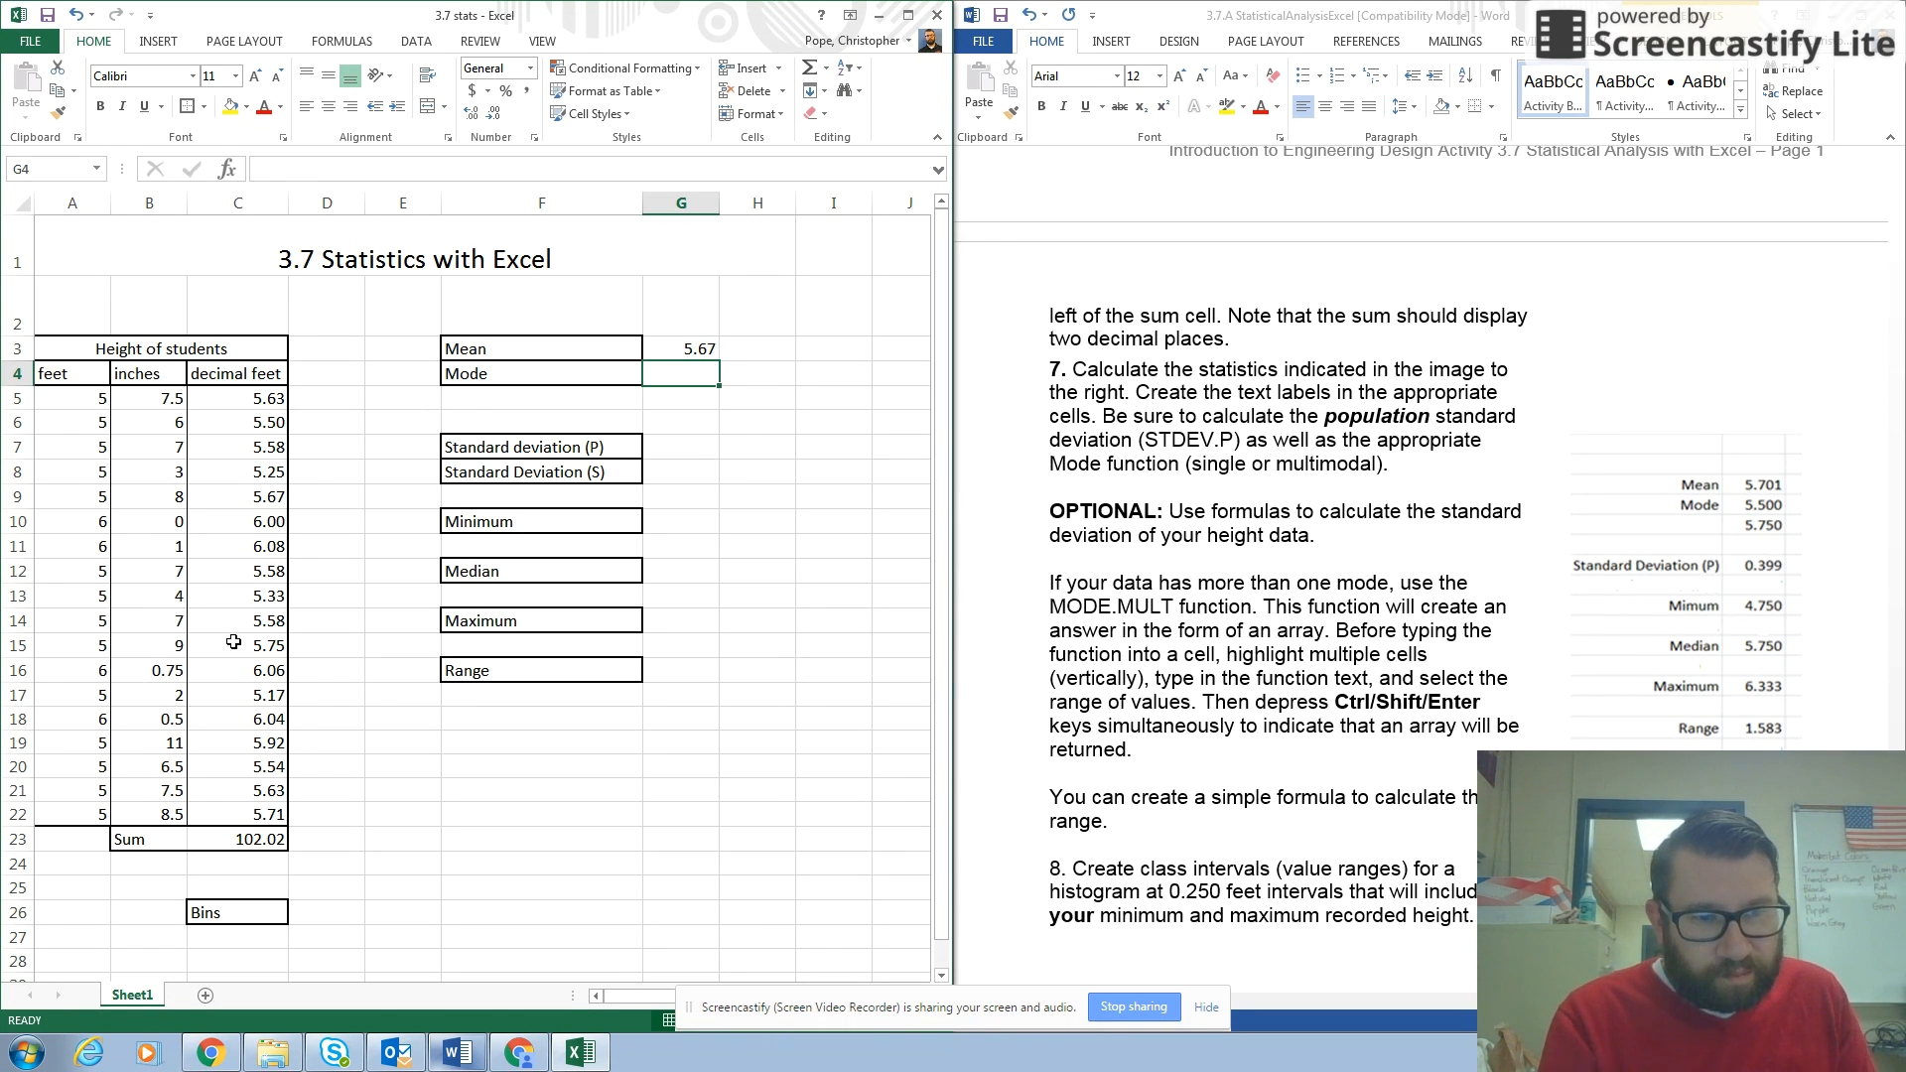
Calculate the mode of the decimal feet heights in cell G4 with =MODE.MULT(C5:C22).
left_click(280, 169)
type("=")
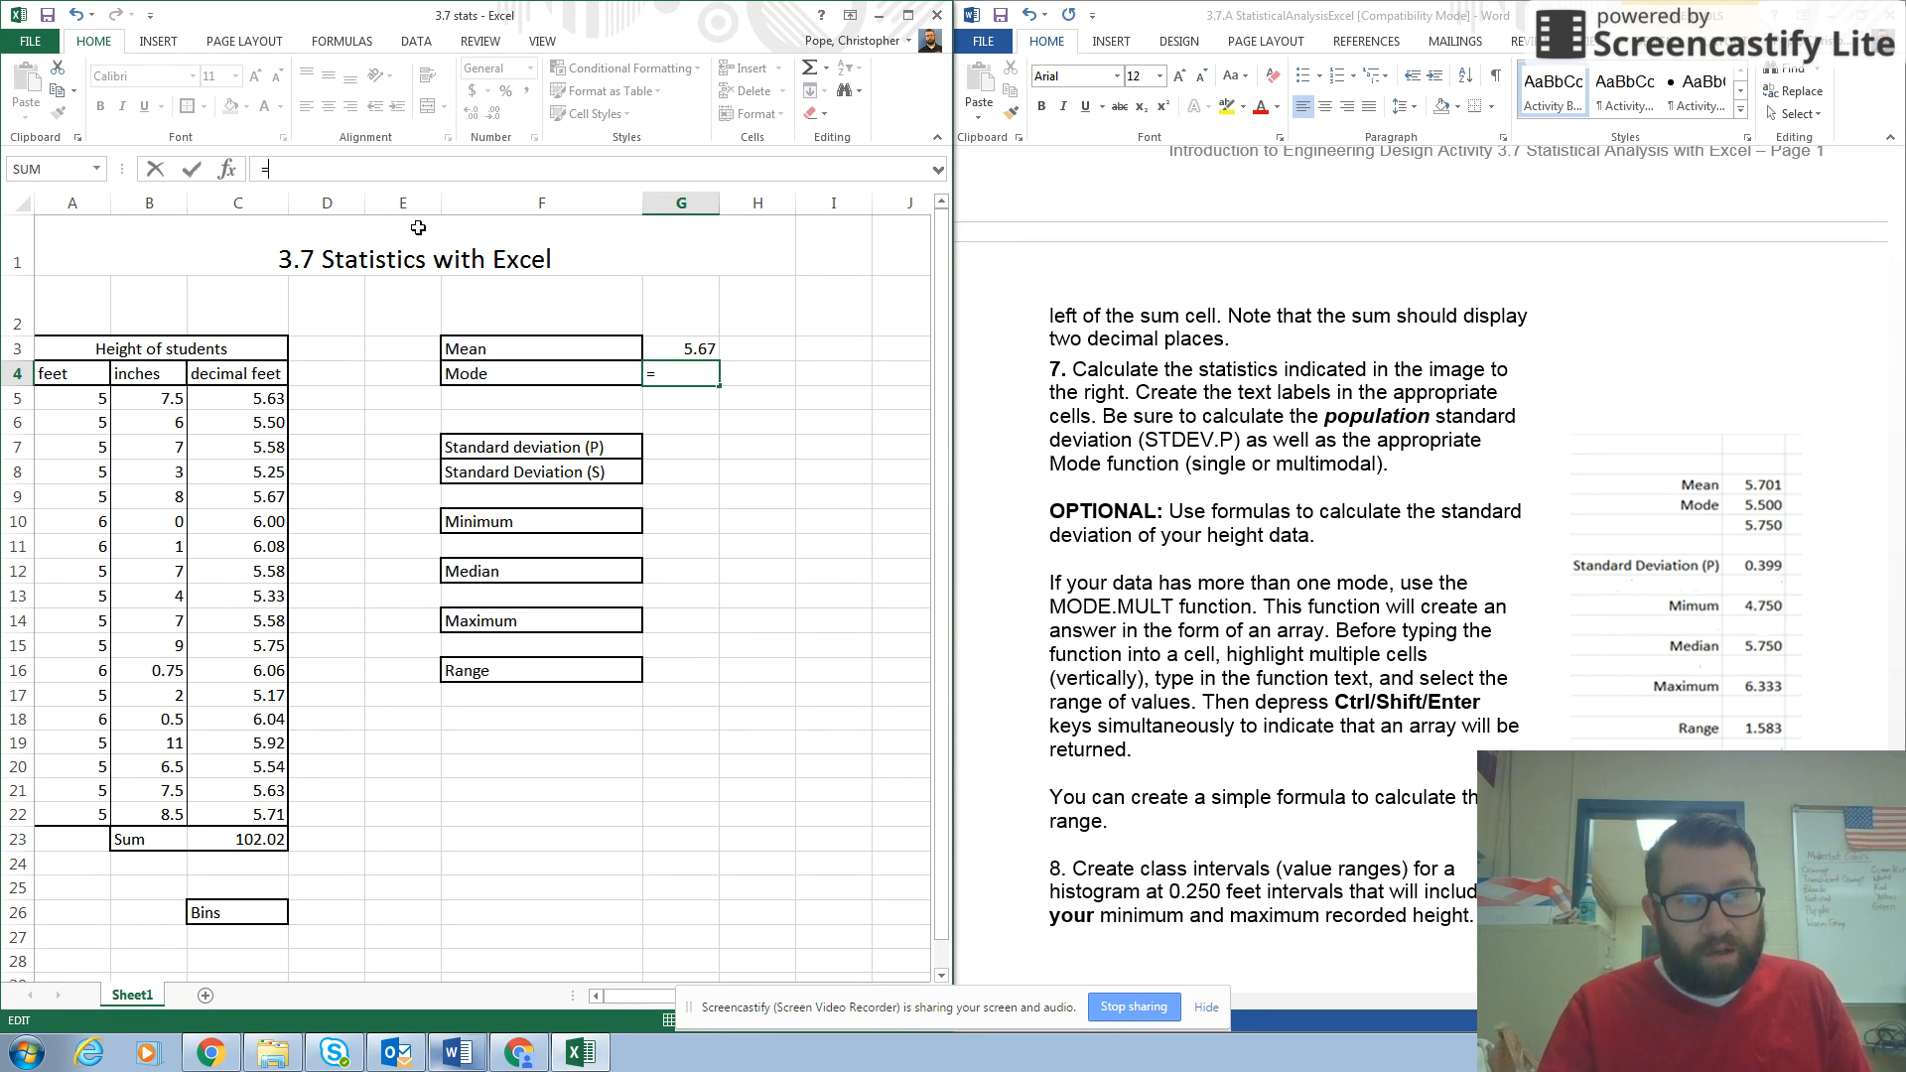
type("MO")
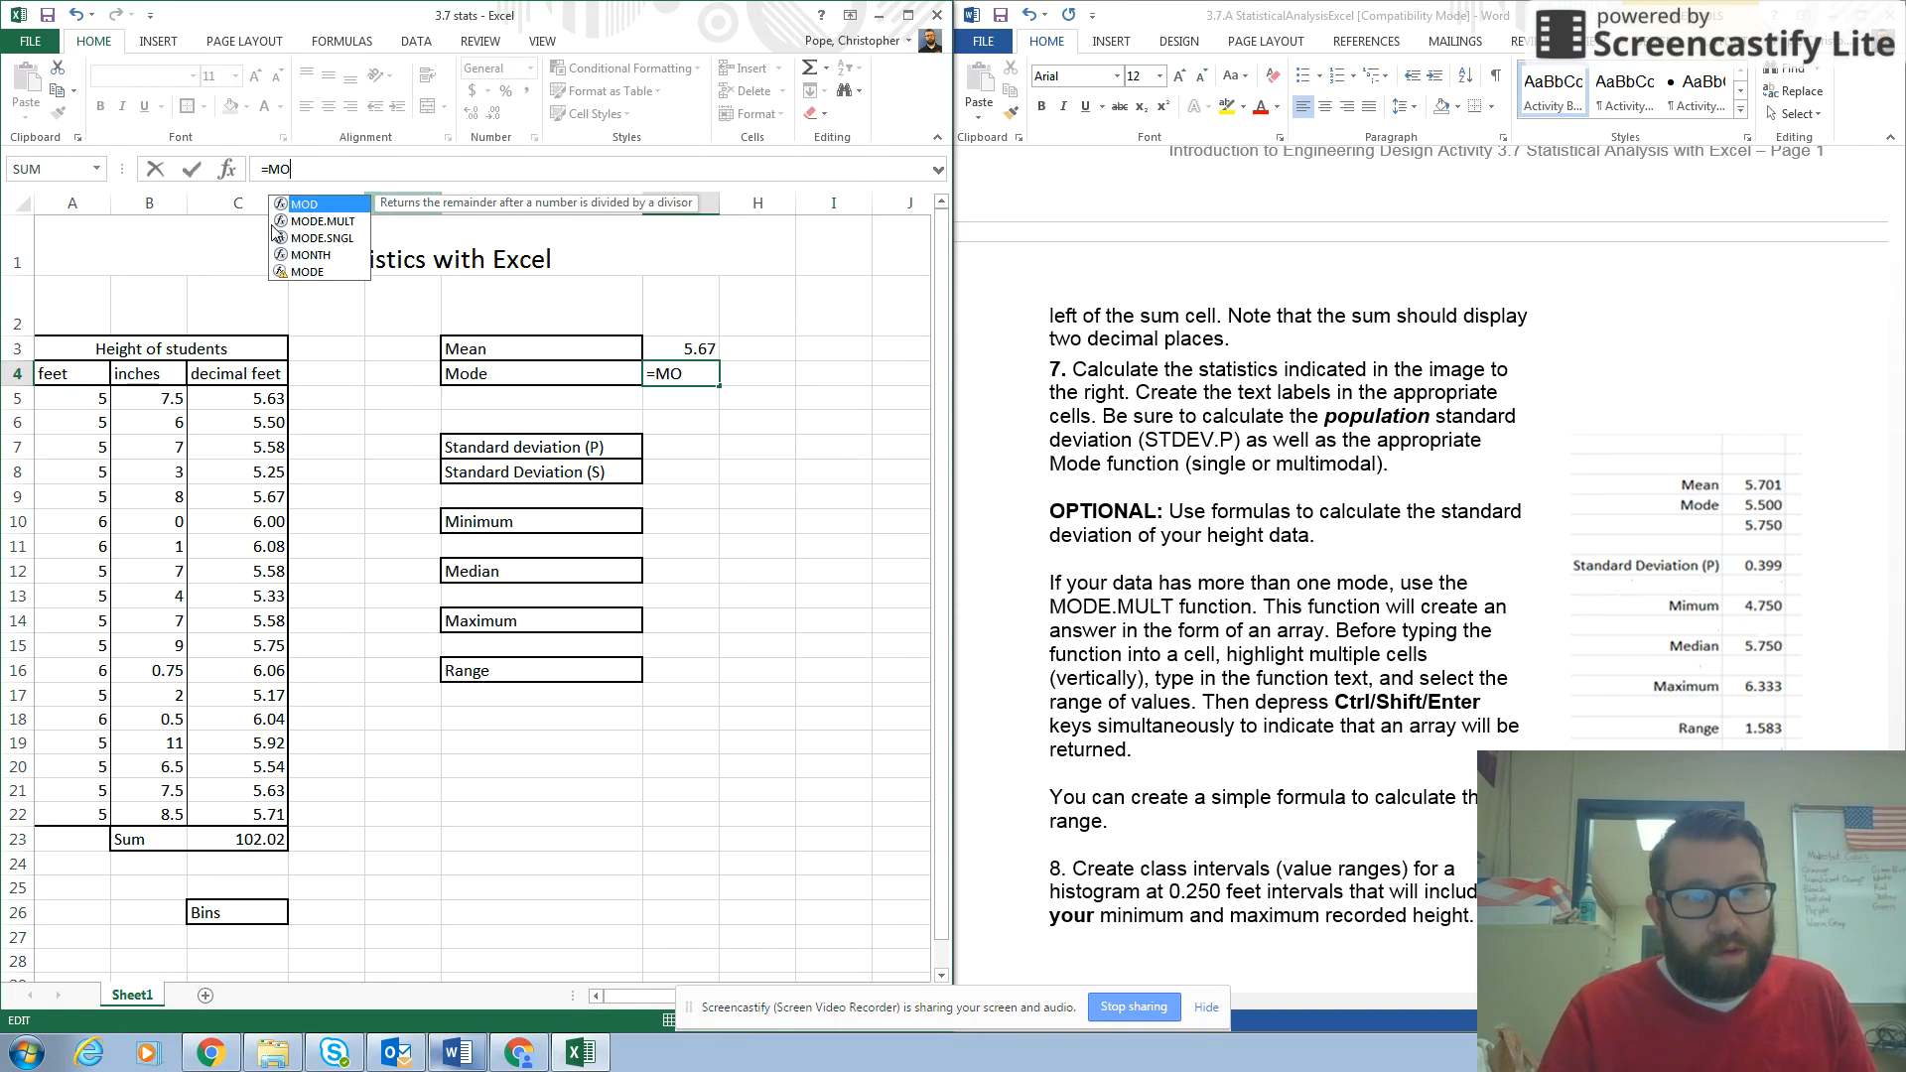
left_click(322, 222)
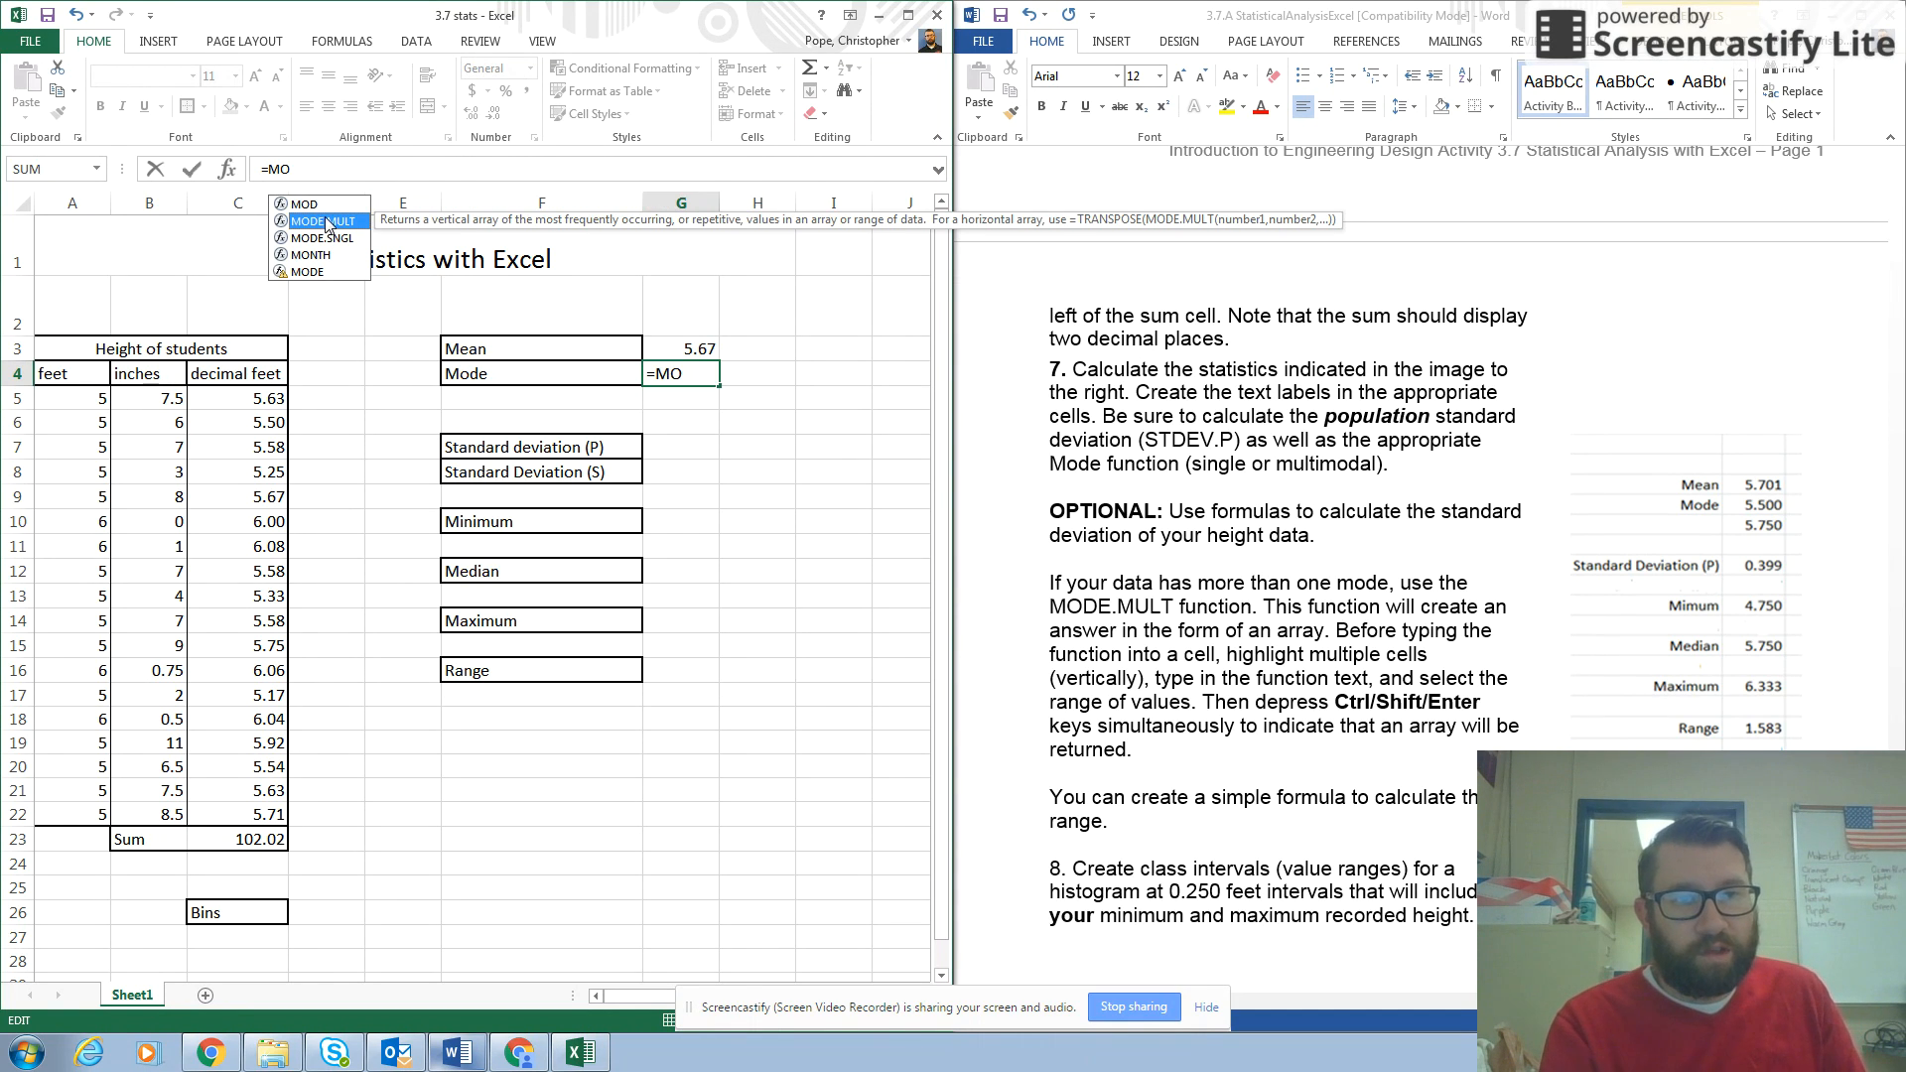
double_click(325, 222)
left_click_drag(238, 397, 228, 815)
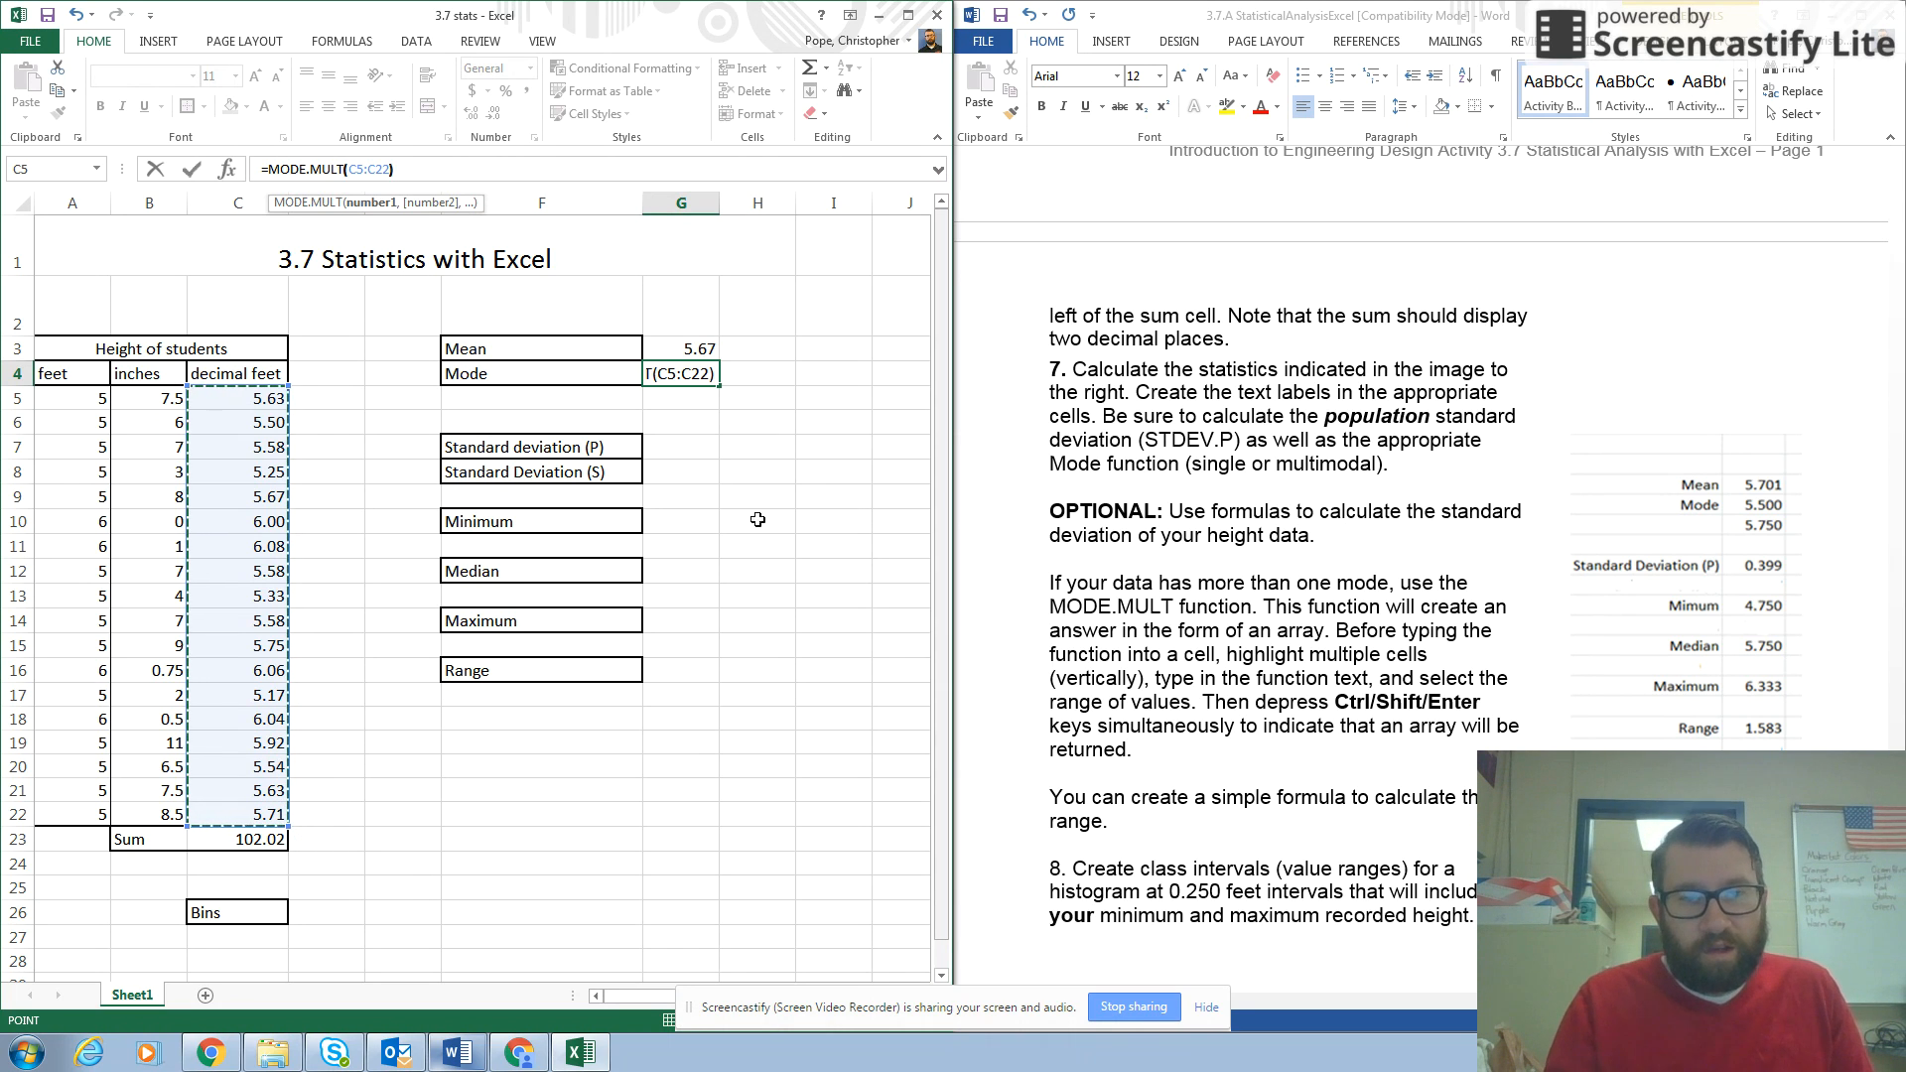
key("Return")
left_click(691, 370)
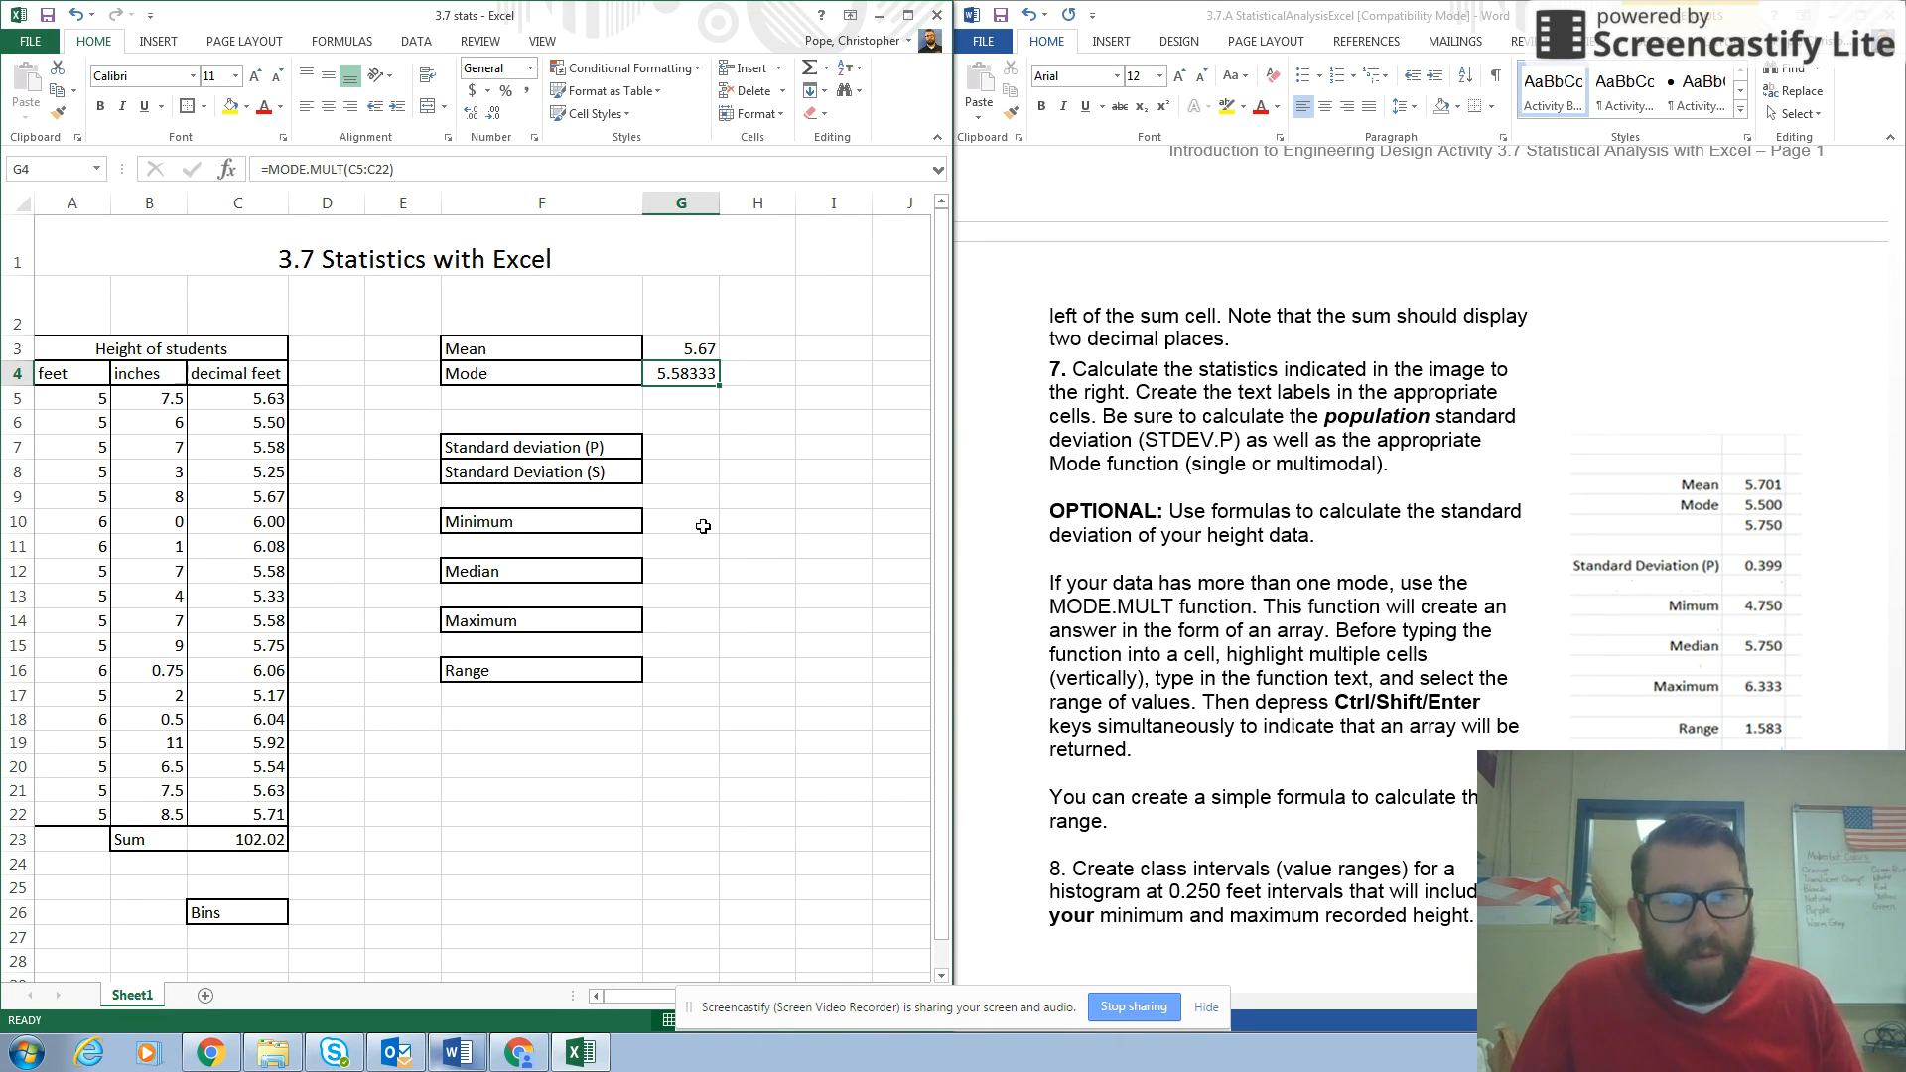
Calculate the population standard deviation of the decimal feet heights in cell G7 with =STDEV.P(C5:C22).
left_click(673, 449)
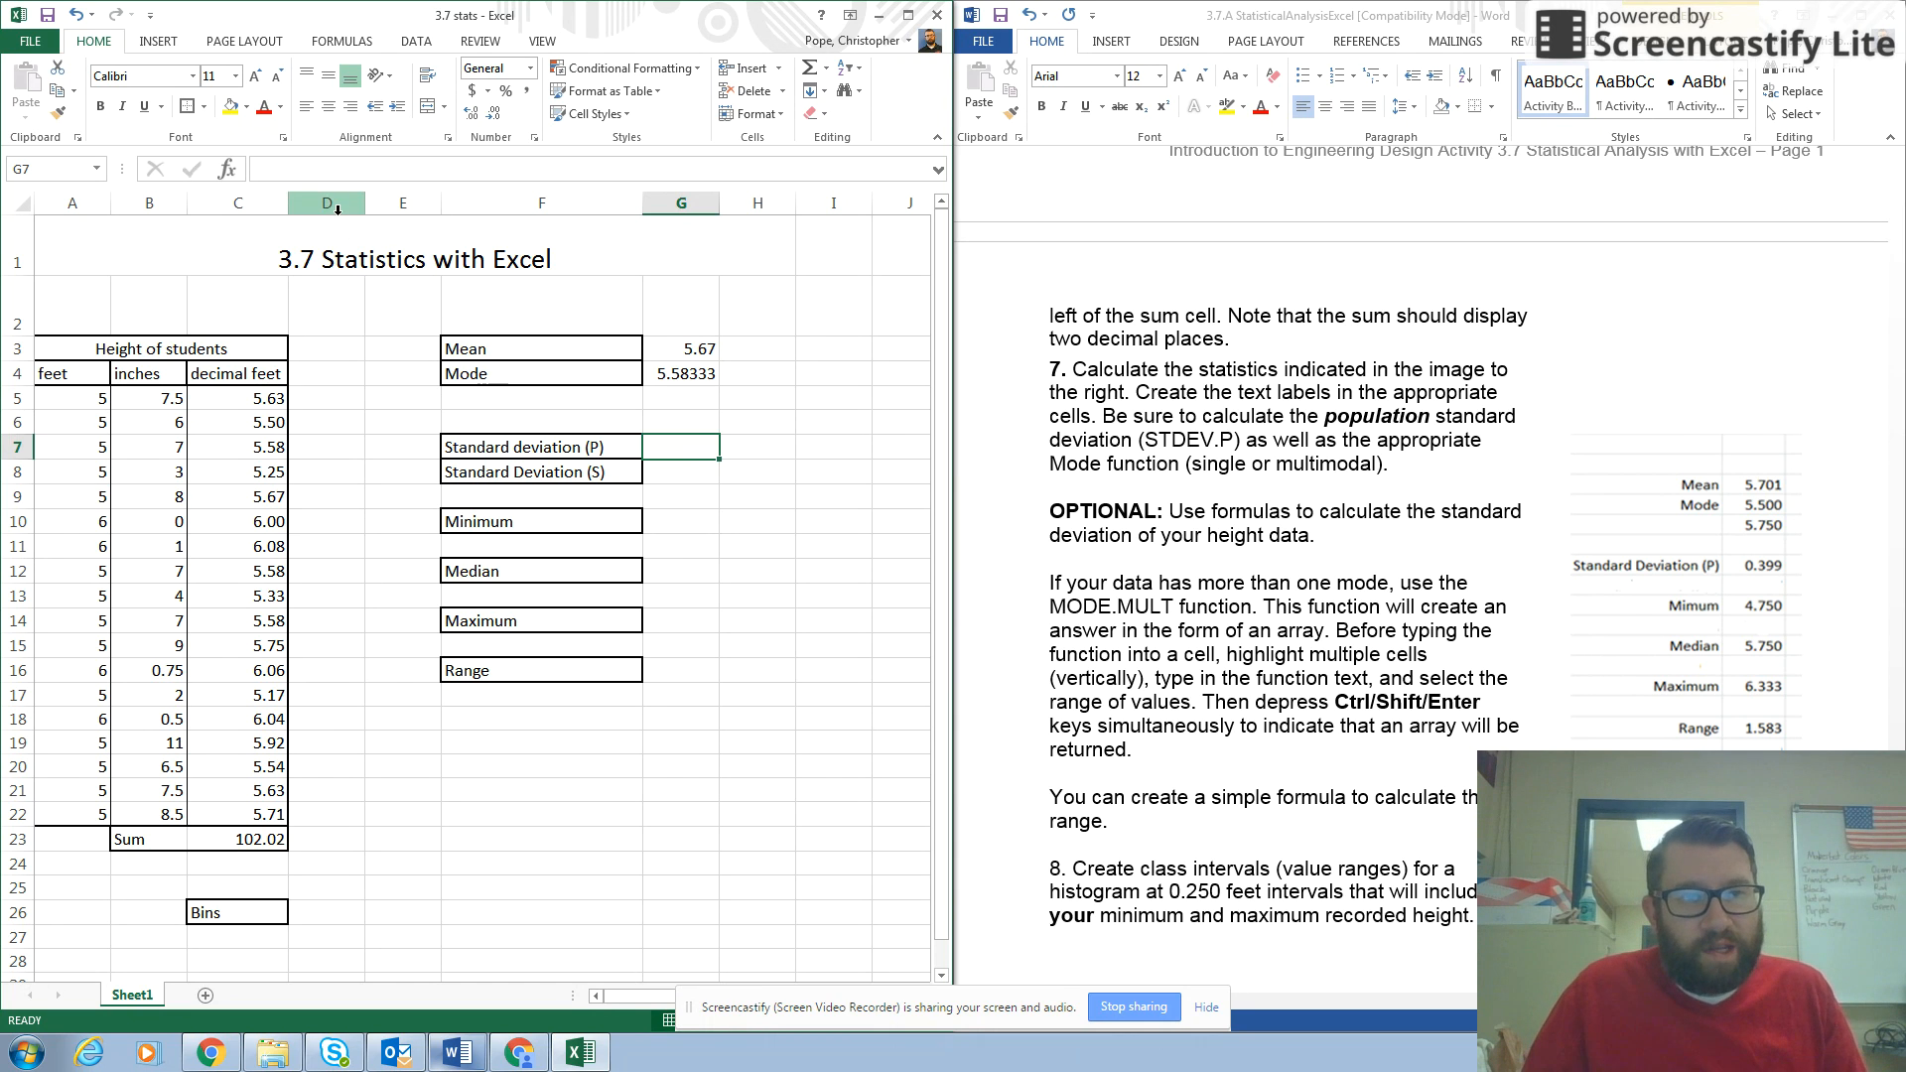
left_click(302, 171)
type("=")
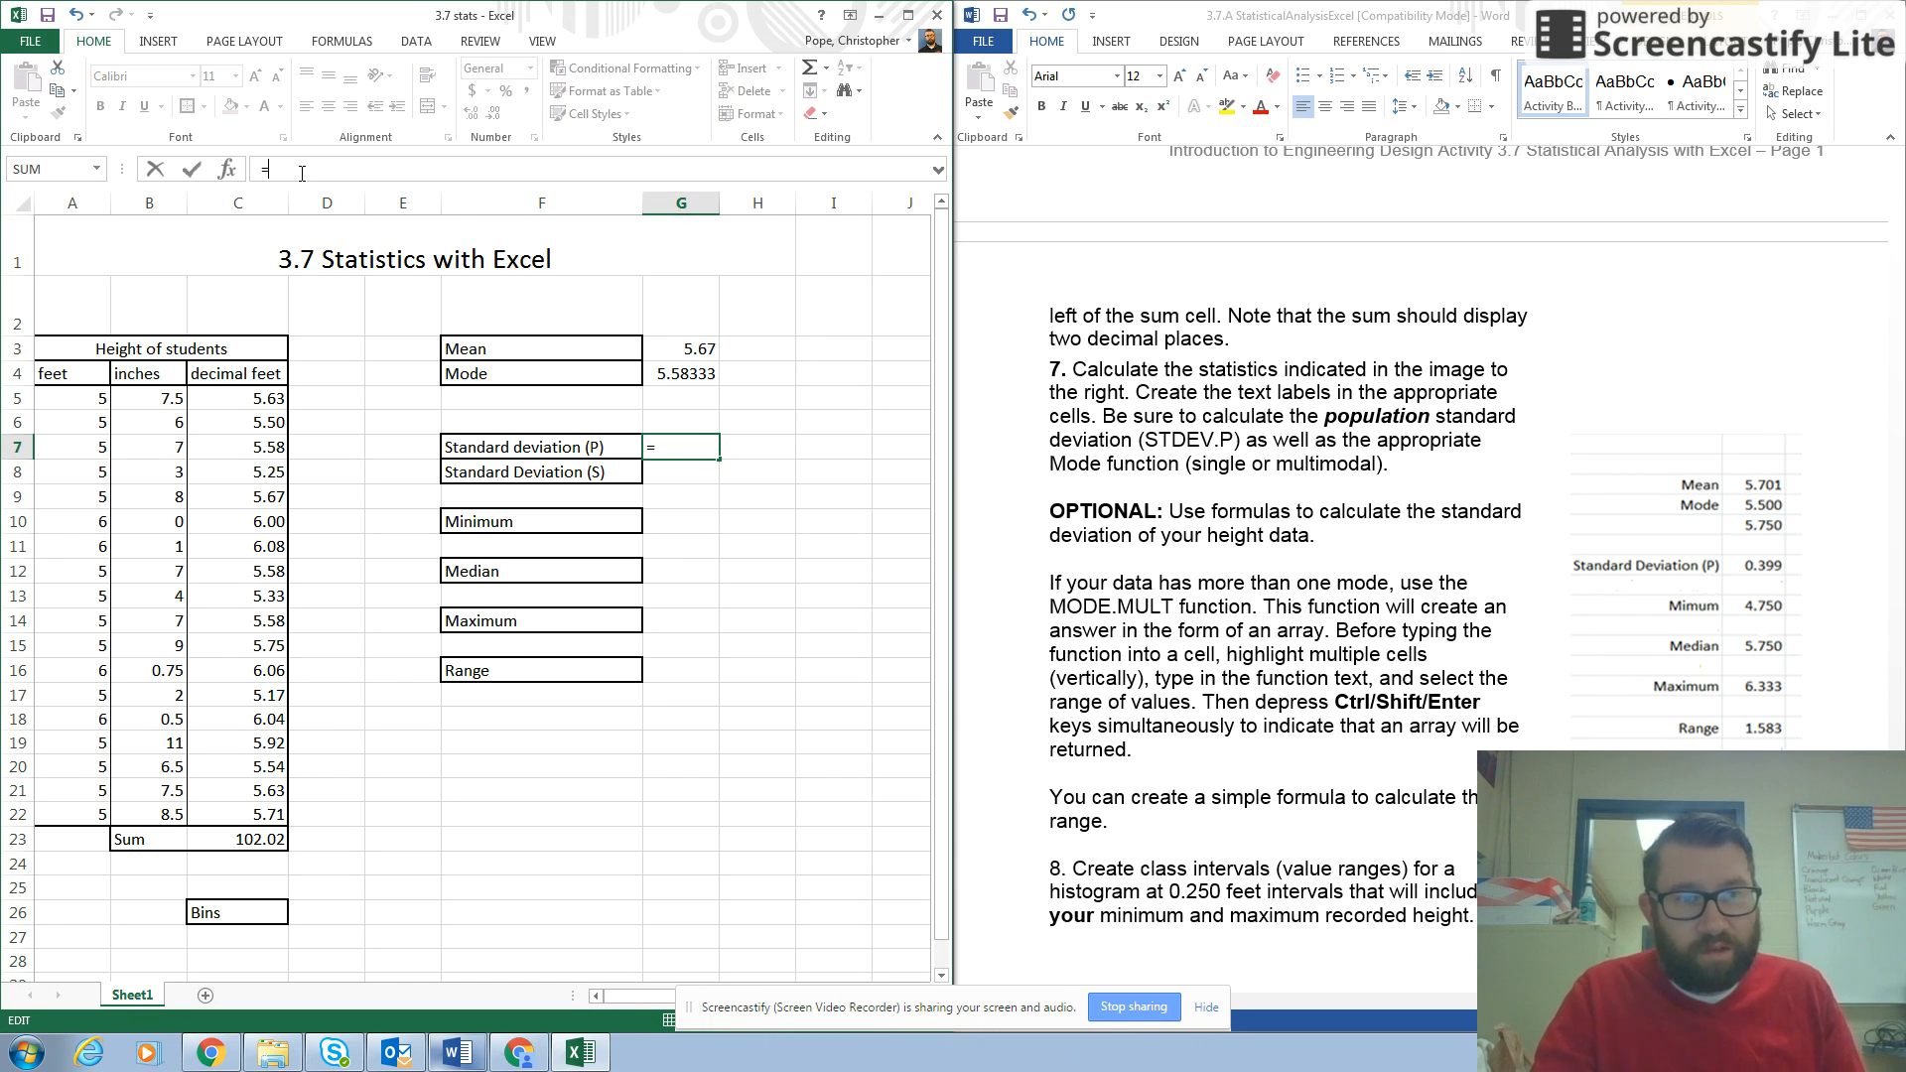
type("STD")
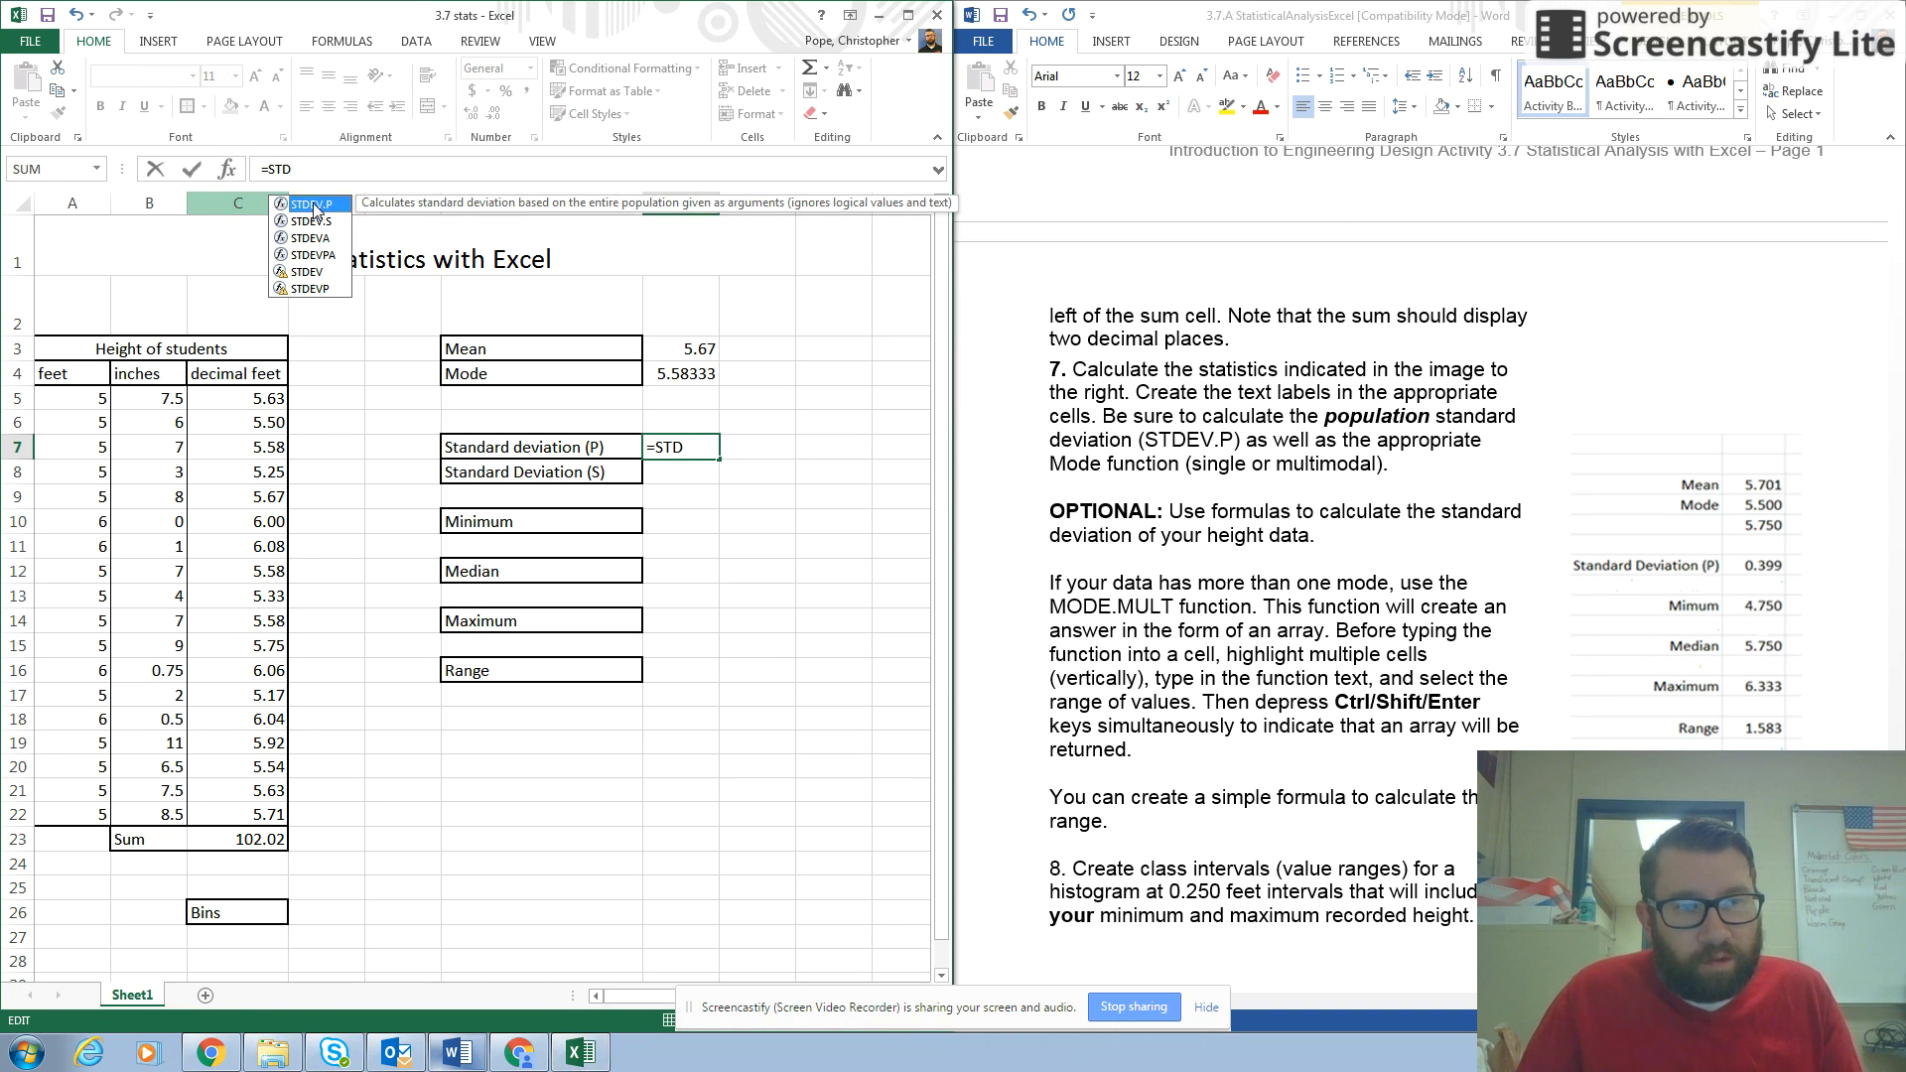
double_click(313, 204)
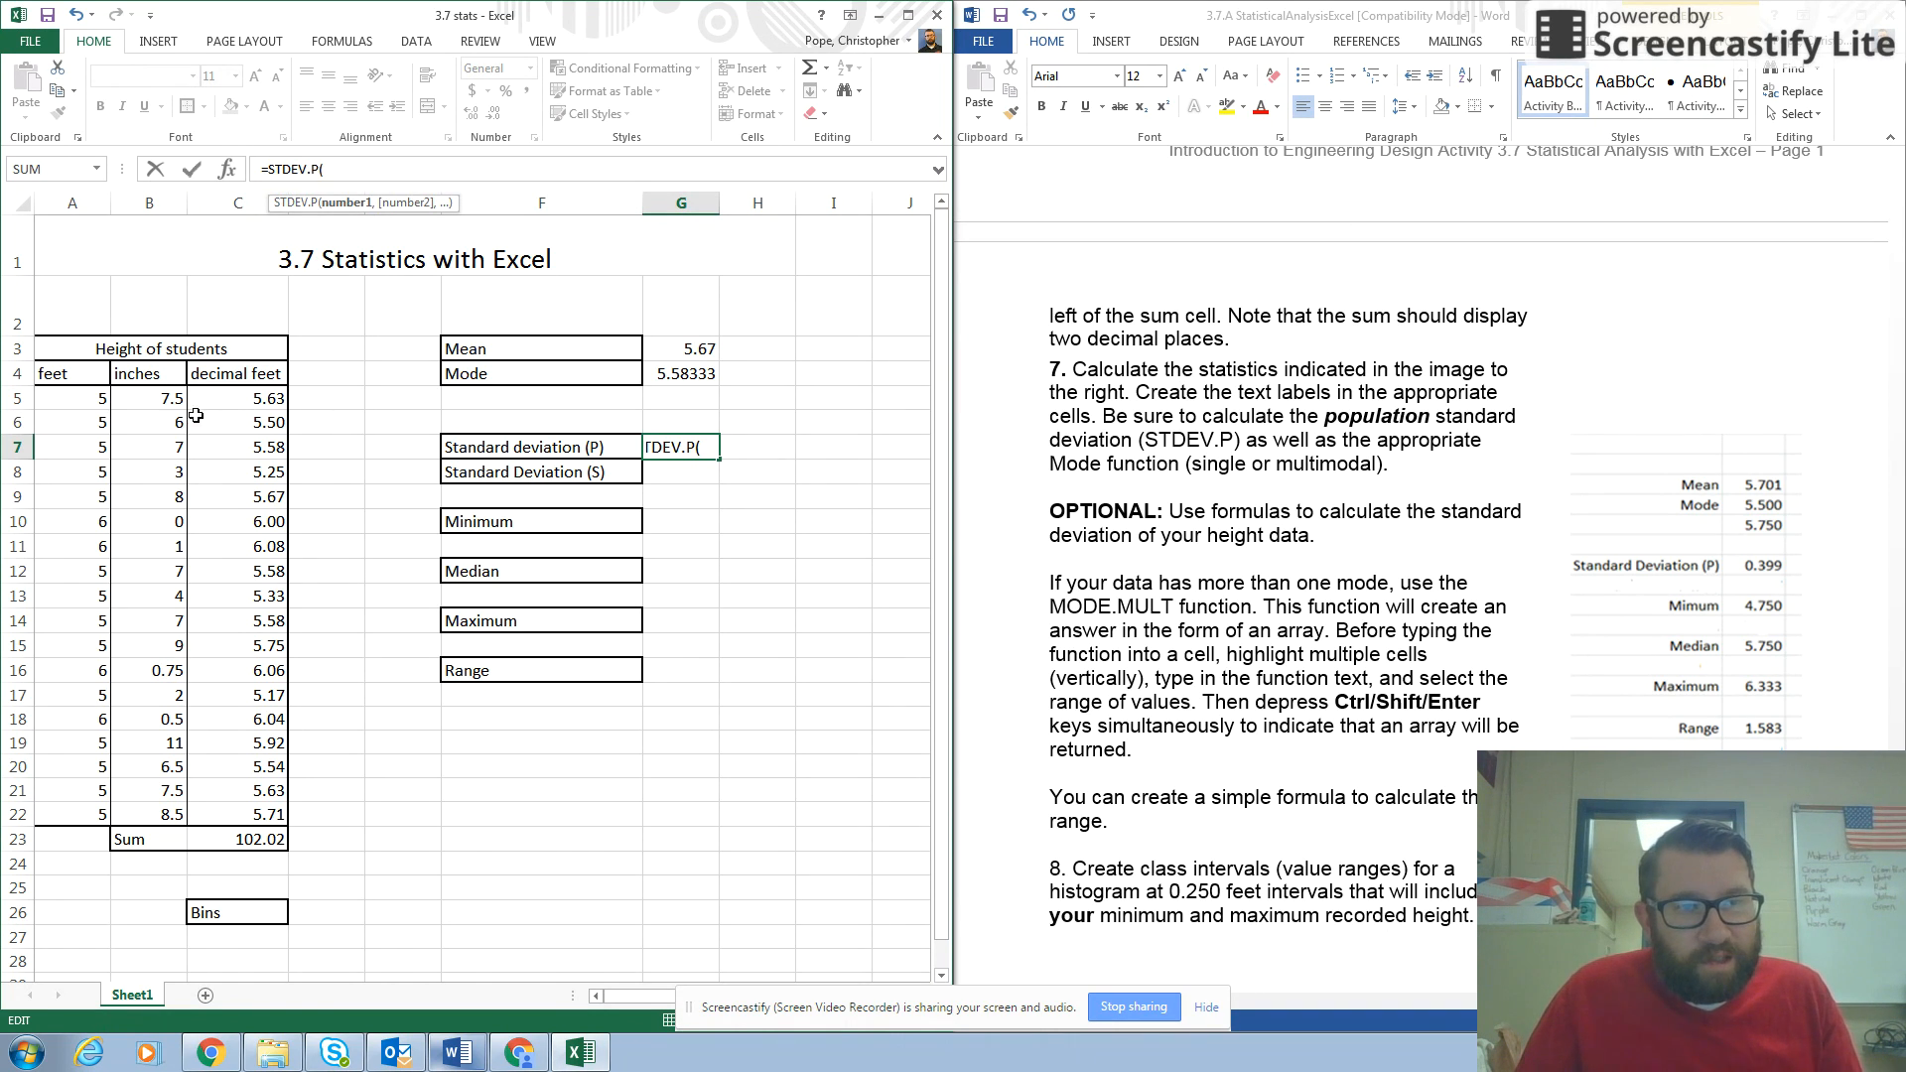
left_click_drag(222, 397, 266, 812)
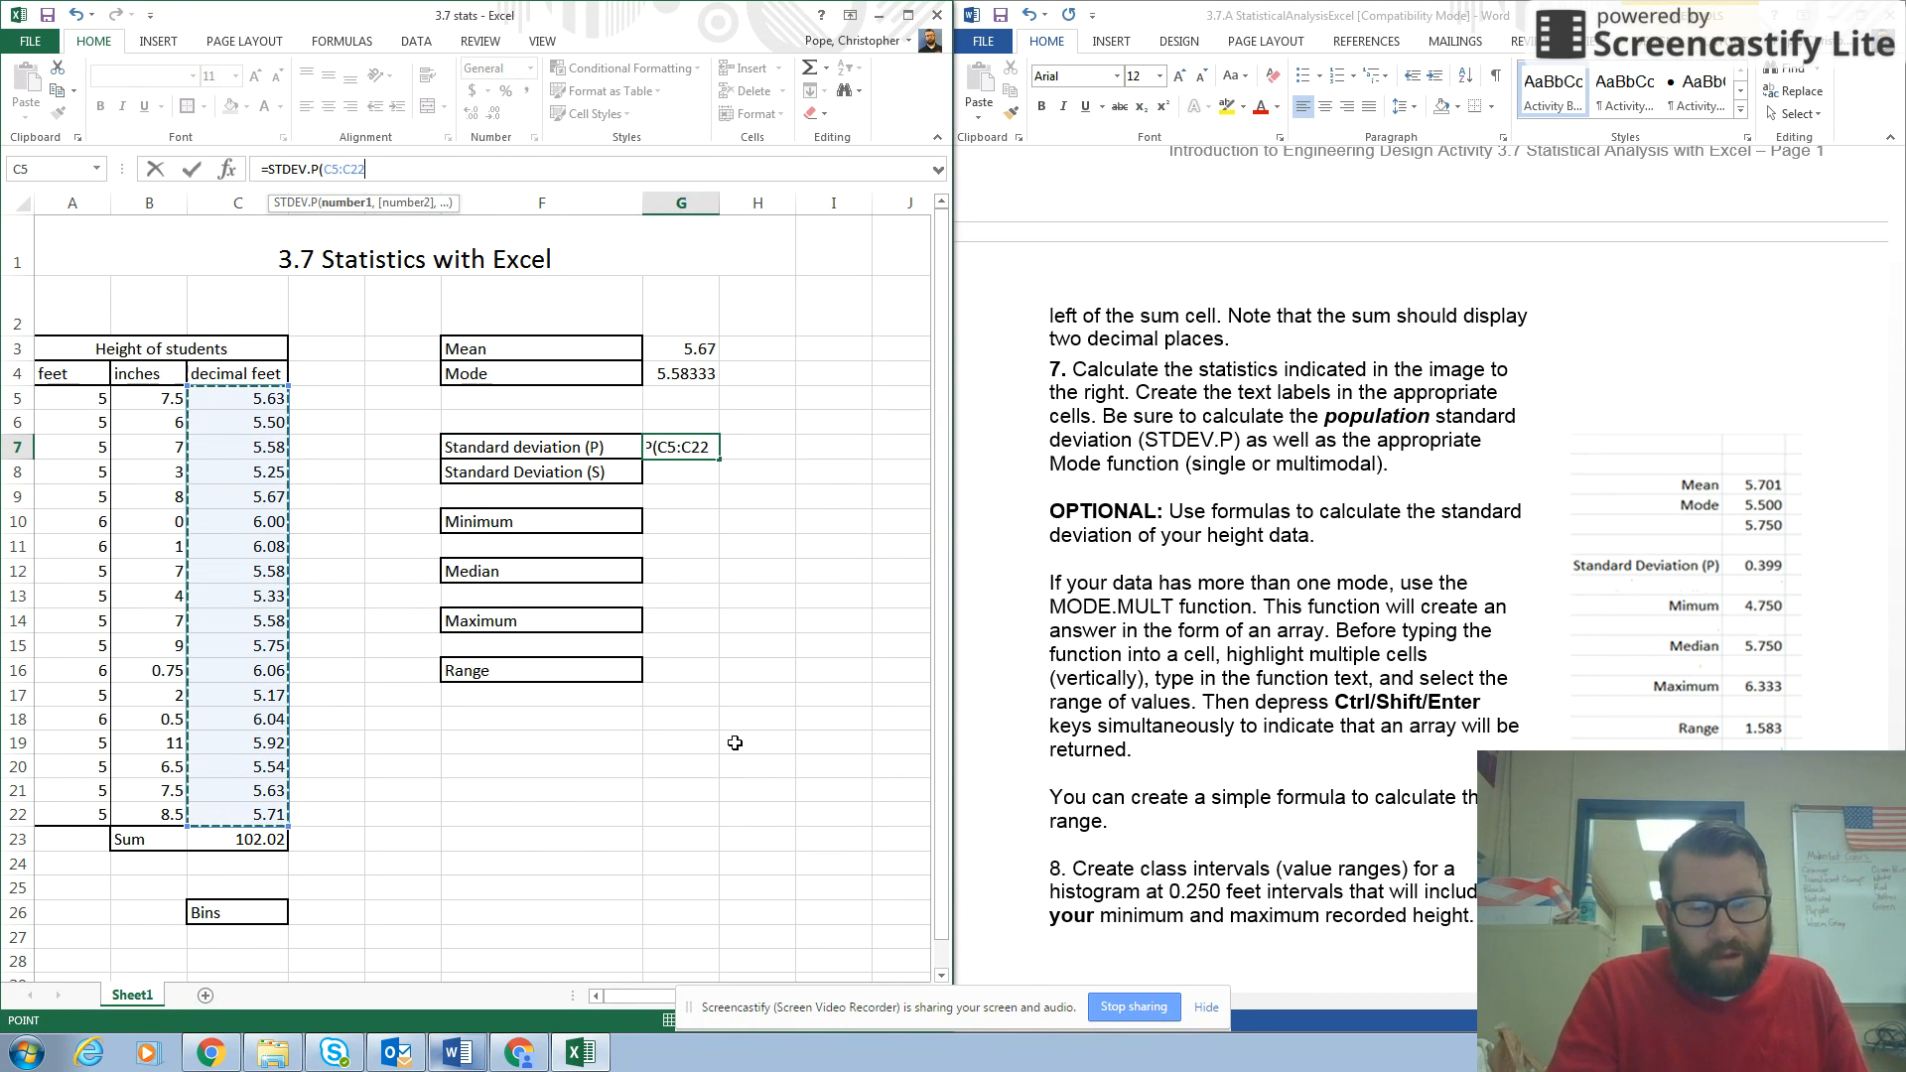
type(")")
key("Return")
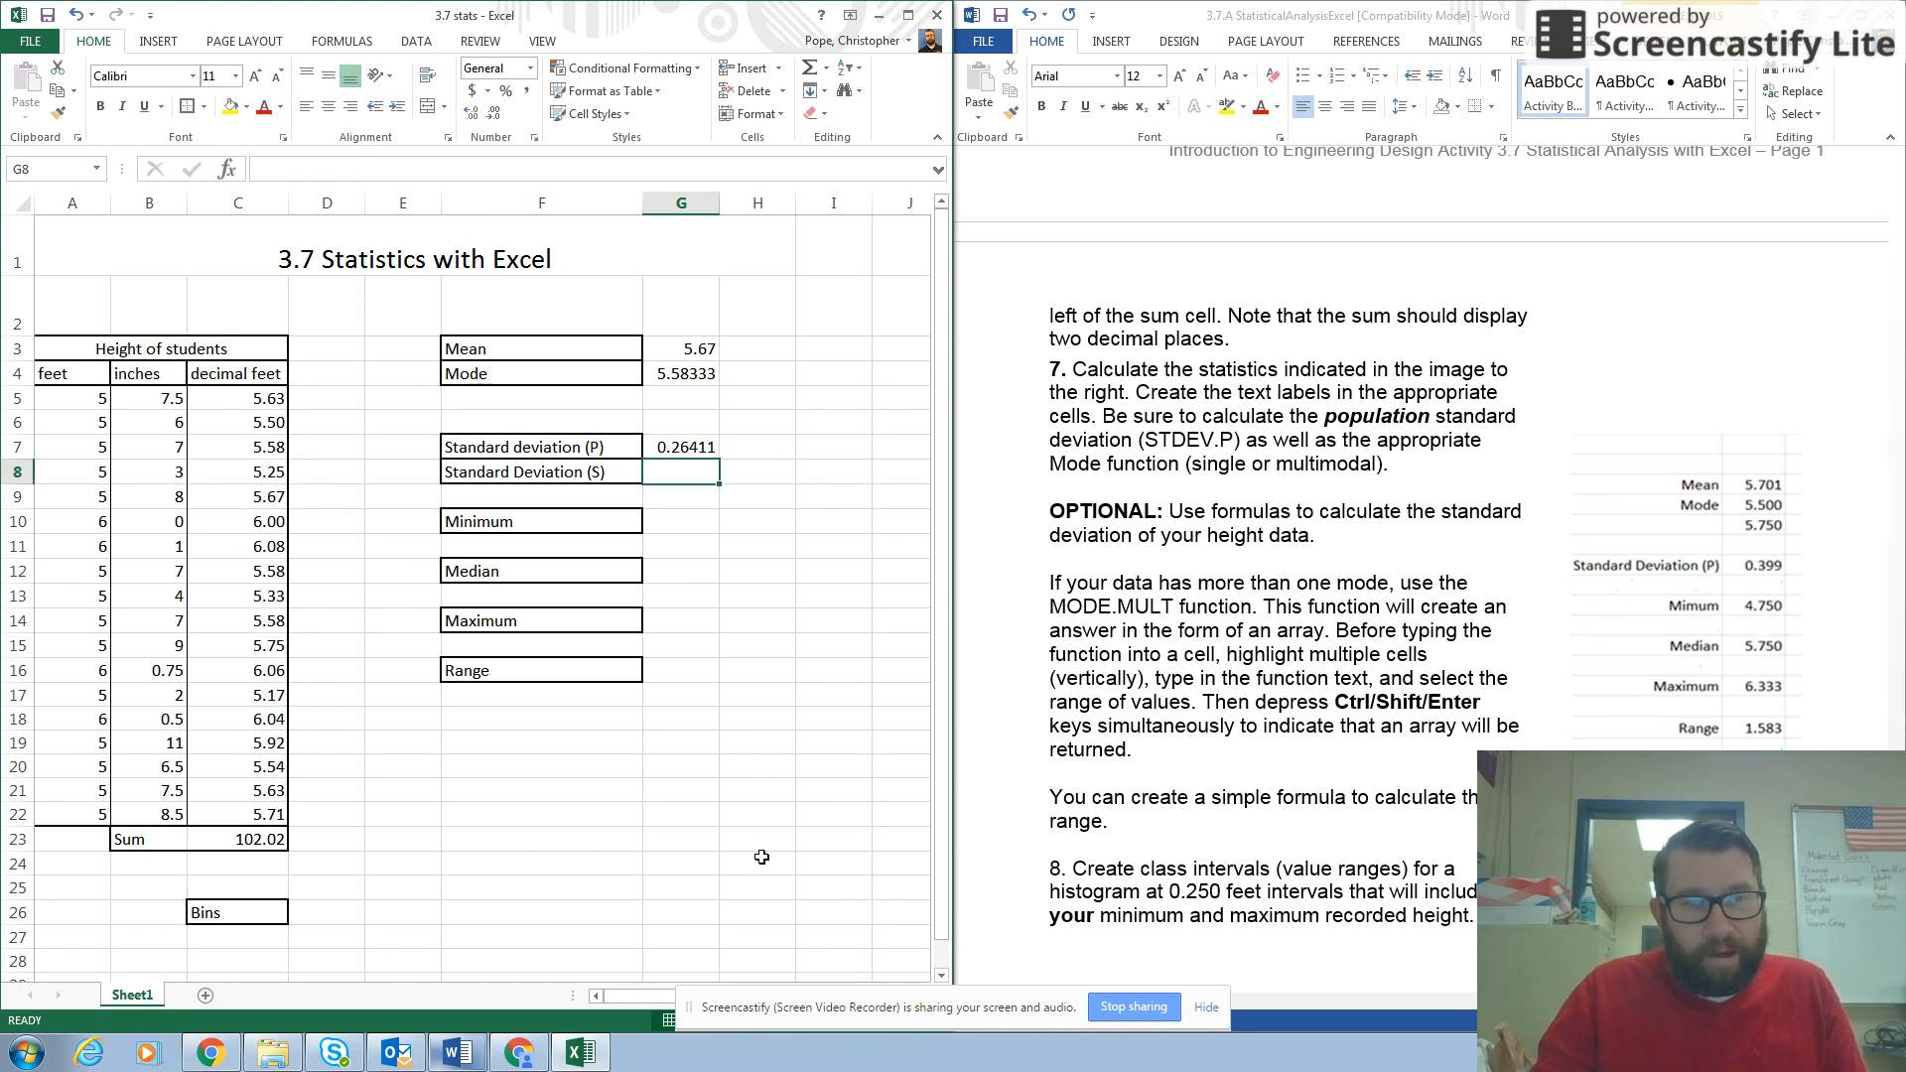
left_click(683, 447)
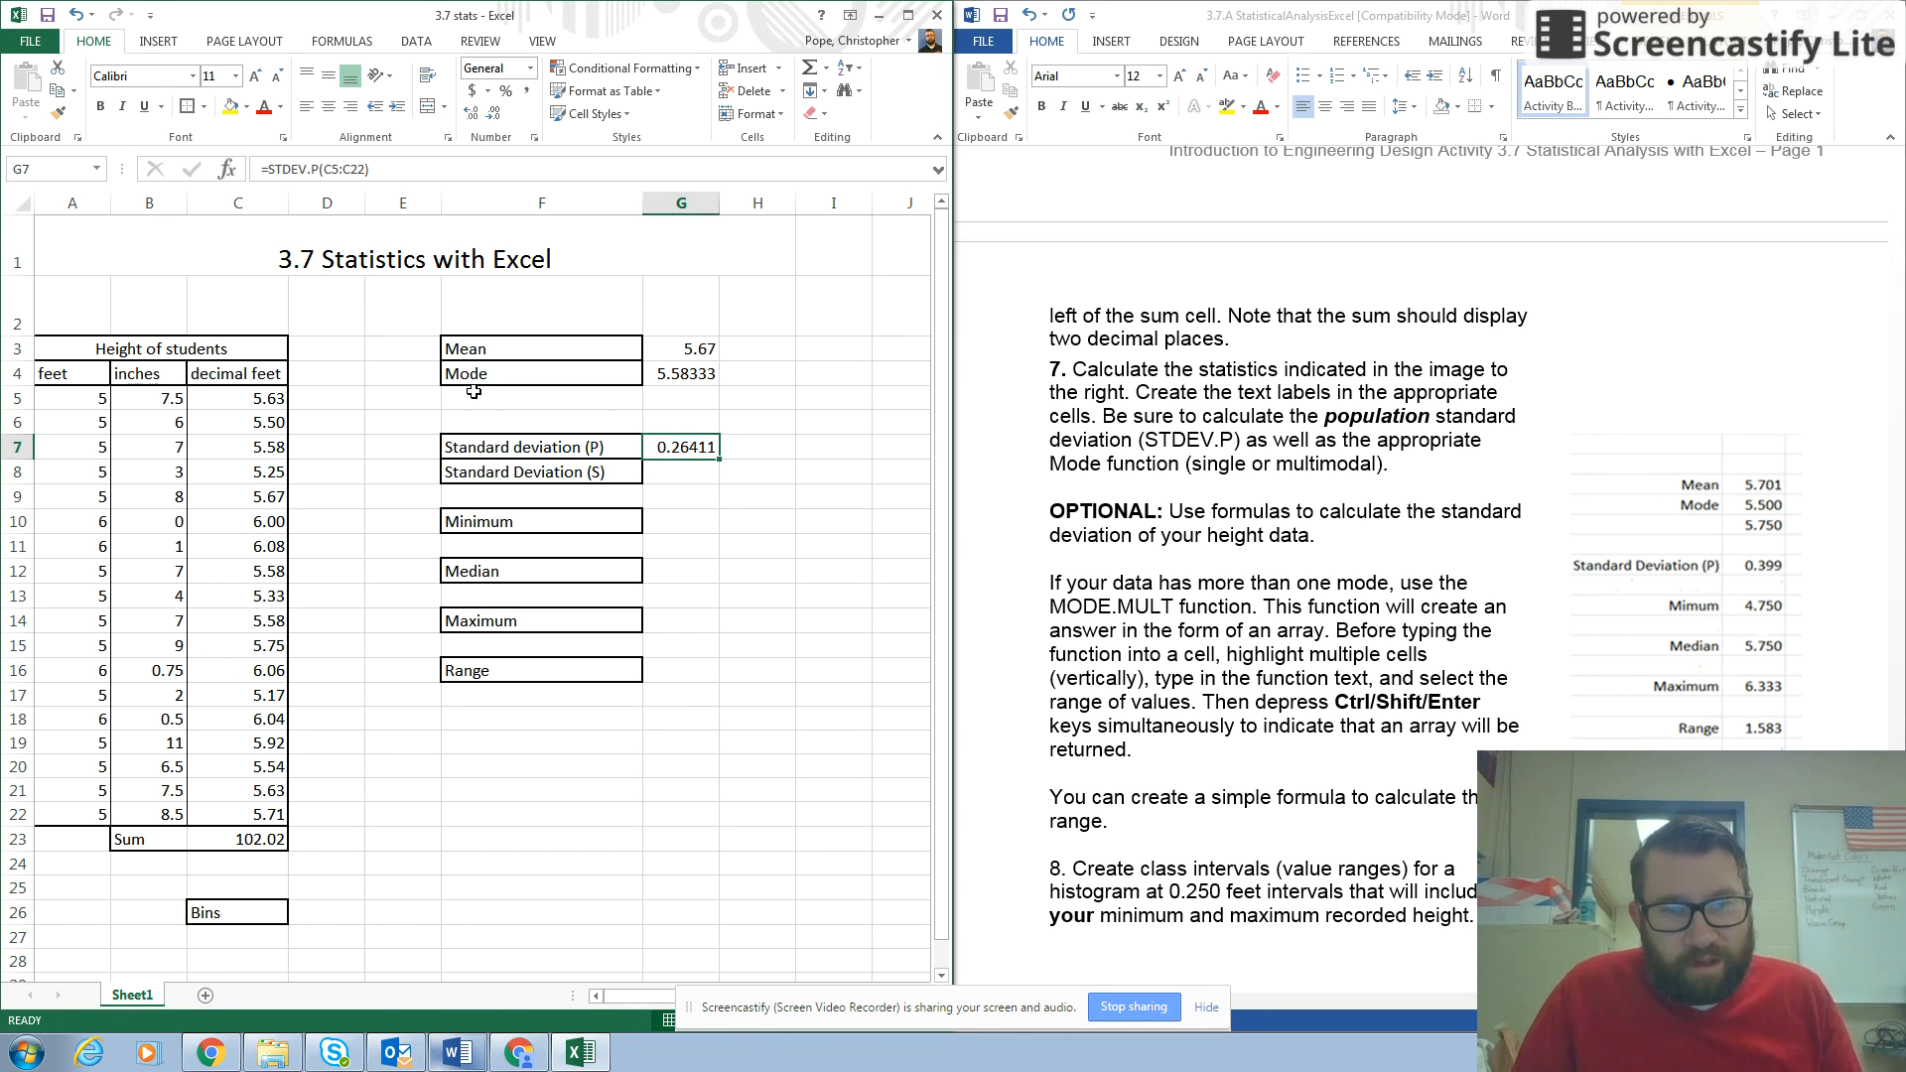
Calculate the sample standard deviation of the decimal feet heights in cell G8 with =STDEV.S(C5:C22).
left_click(681, 469)
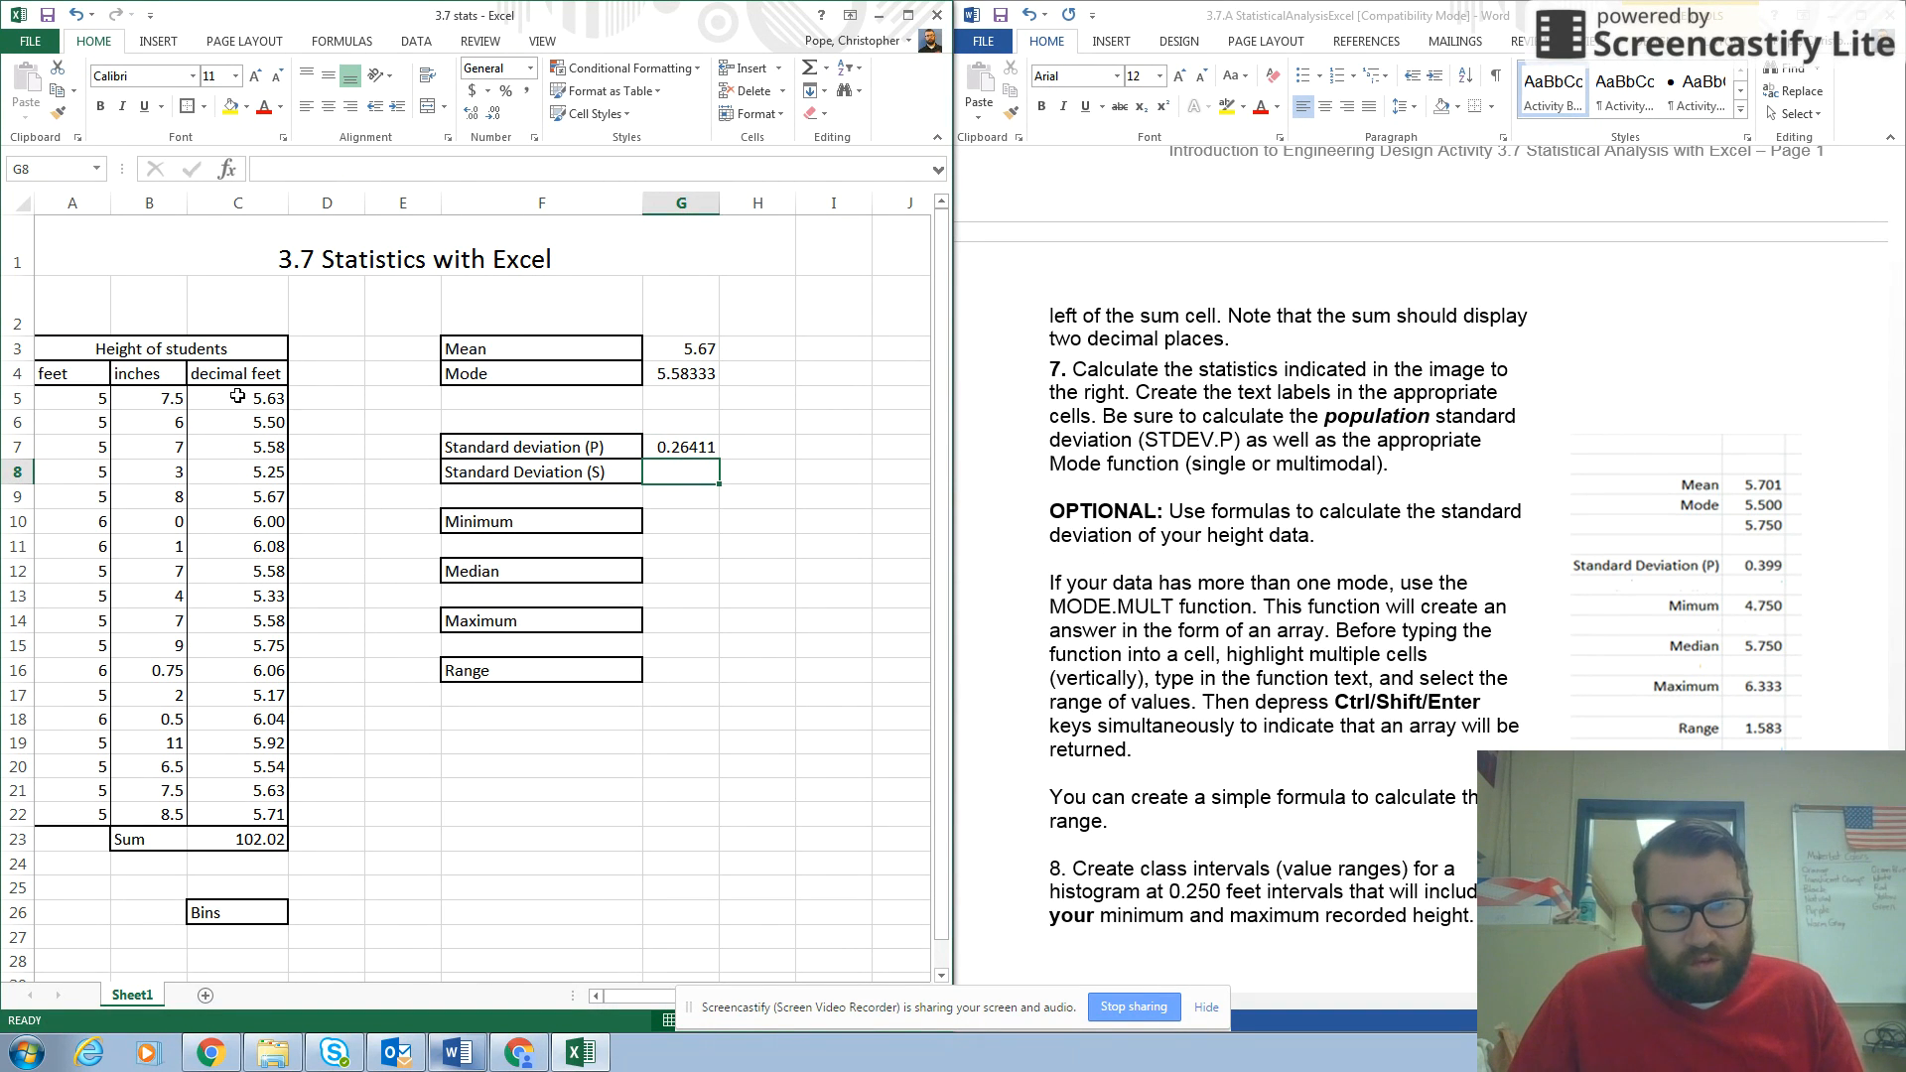
left_click_drag(238, 396, 283, 744)
left_click(692, 471)
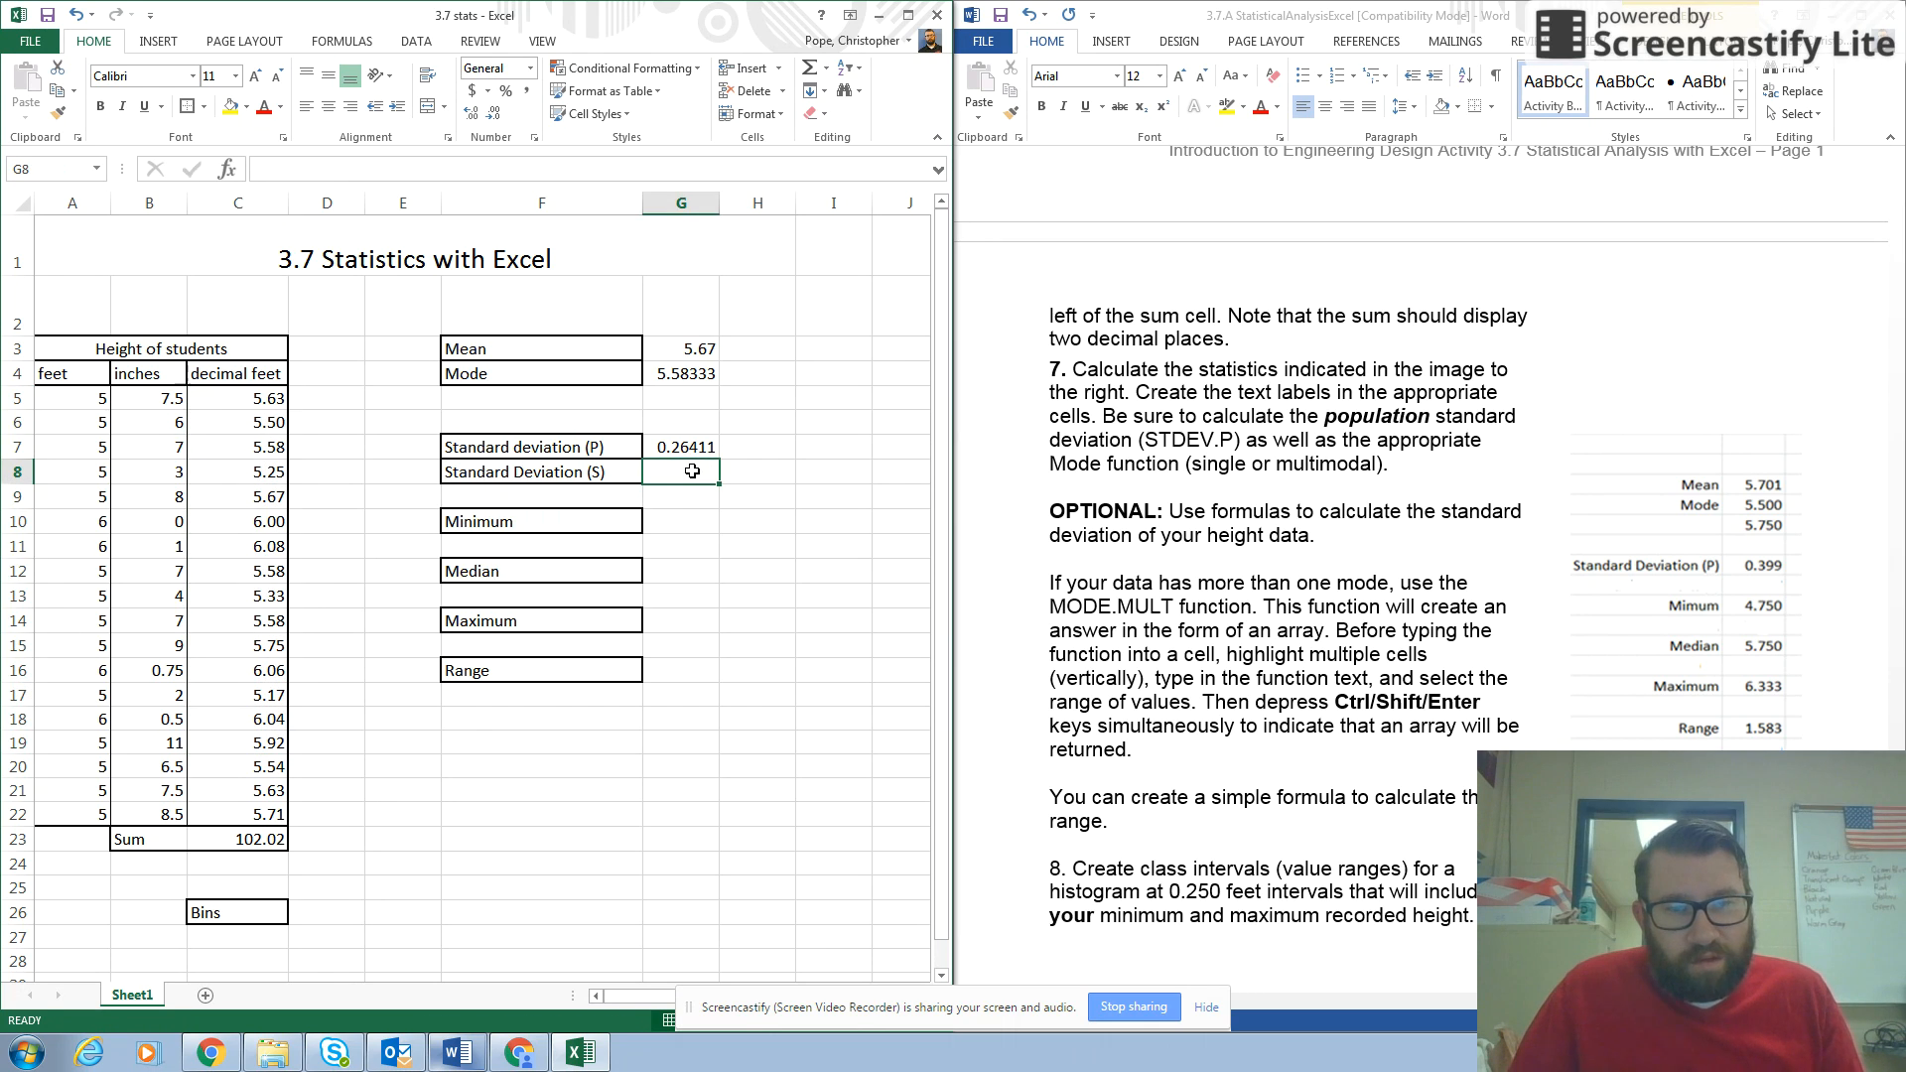
type("=")
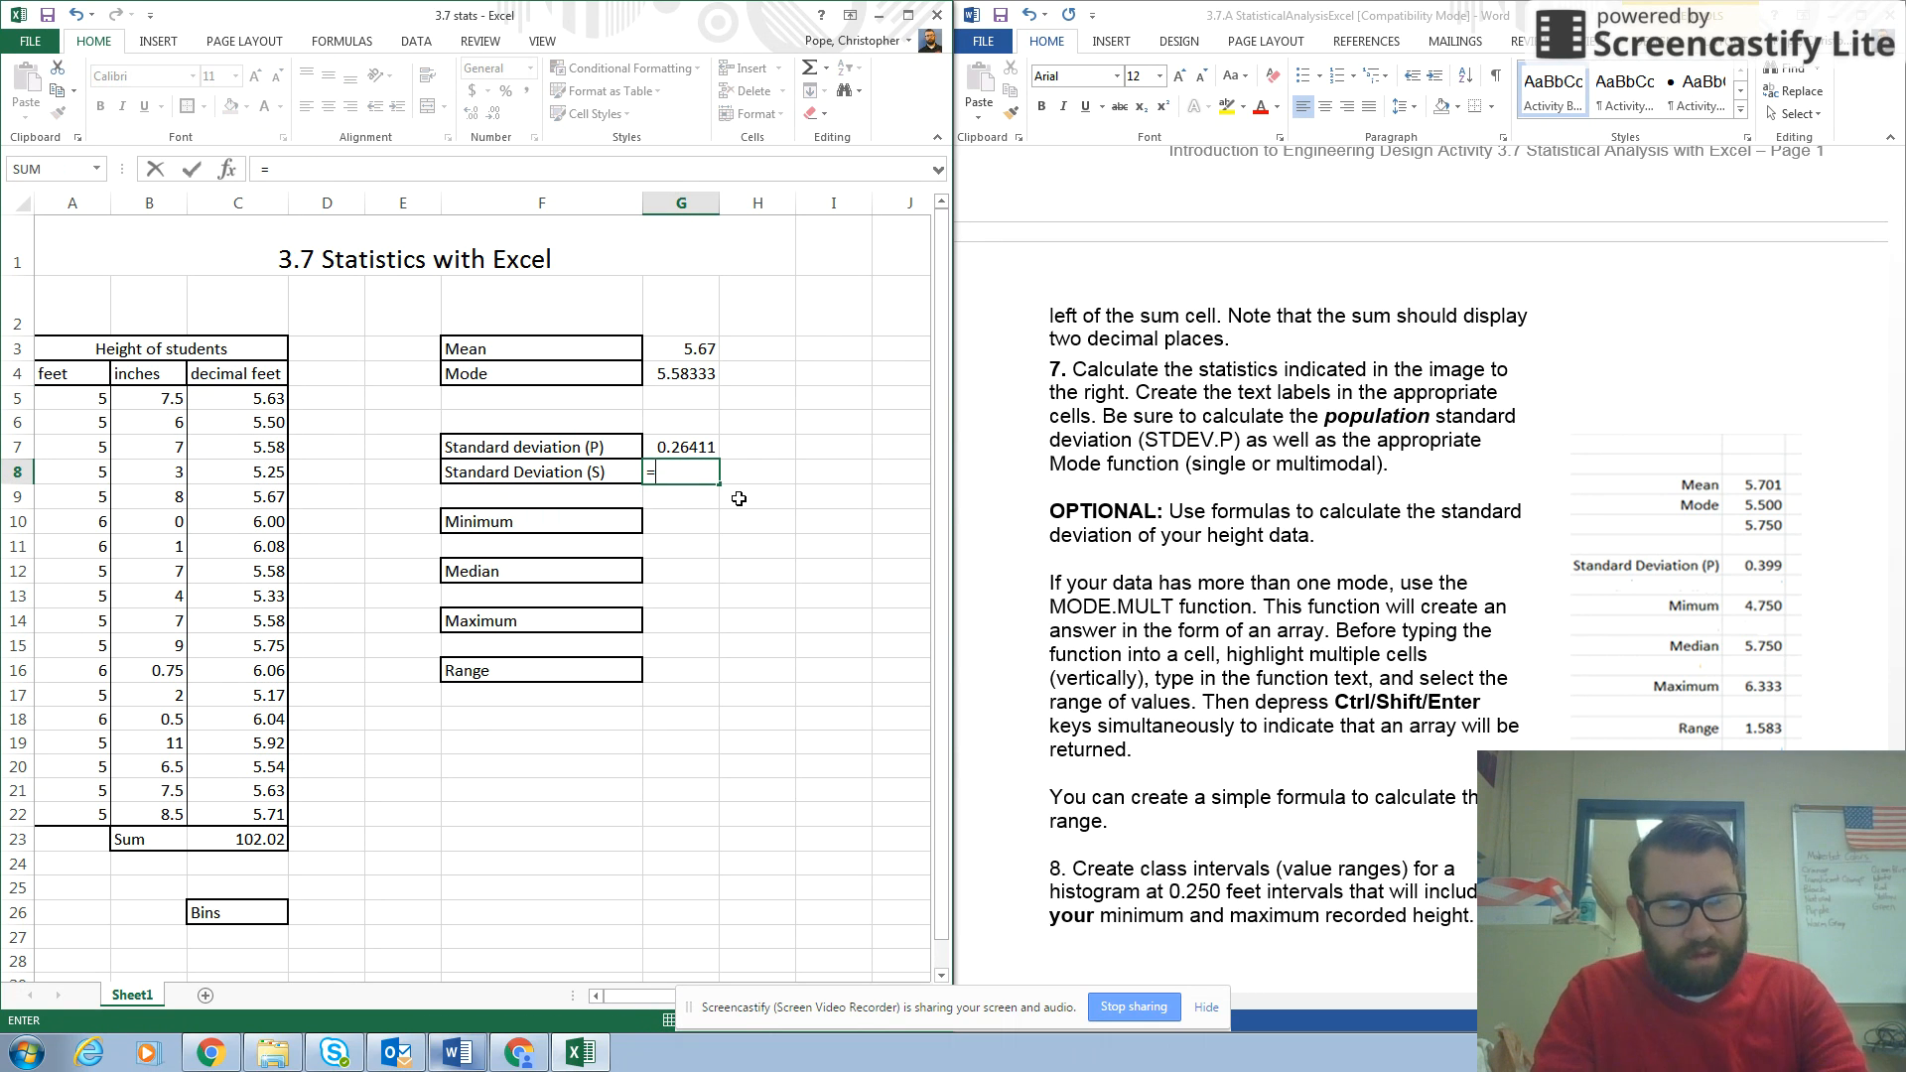
type("STD")
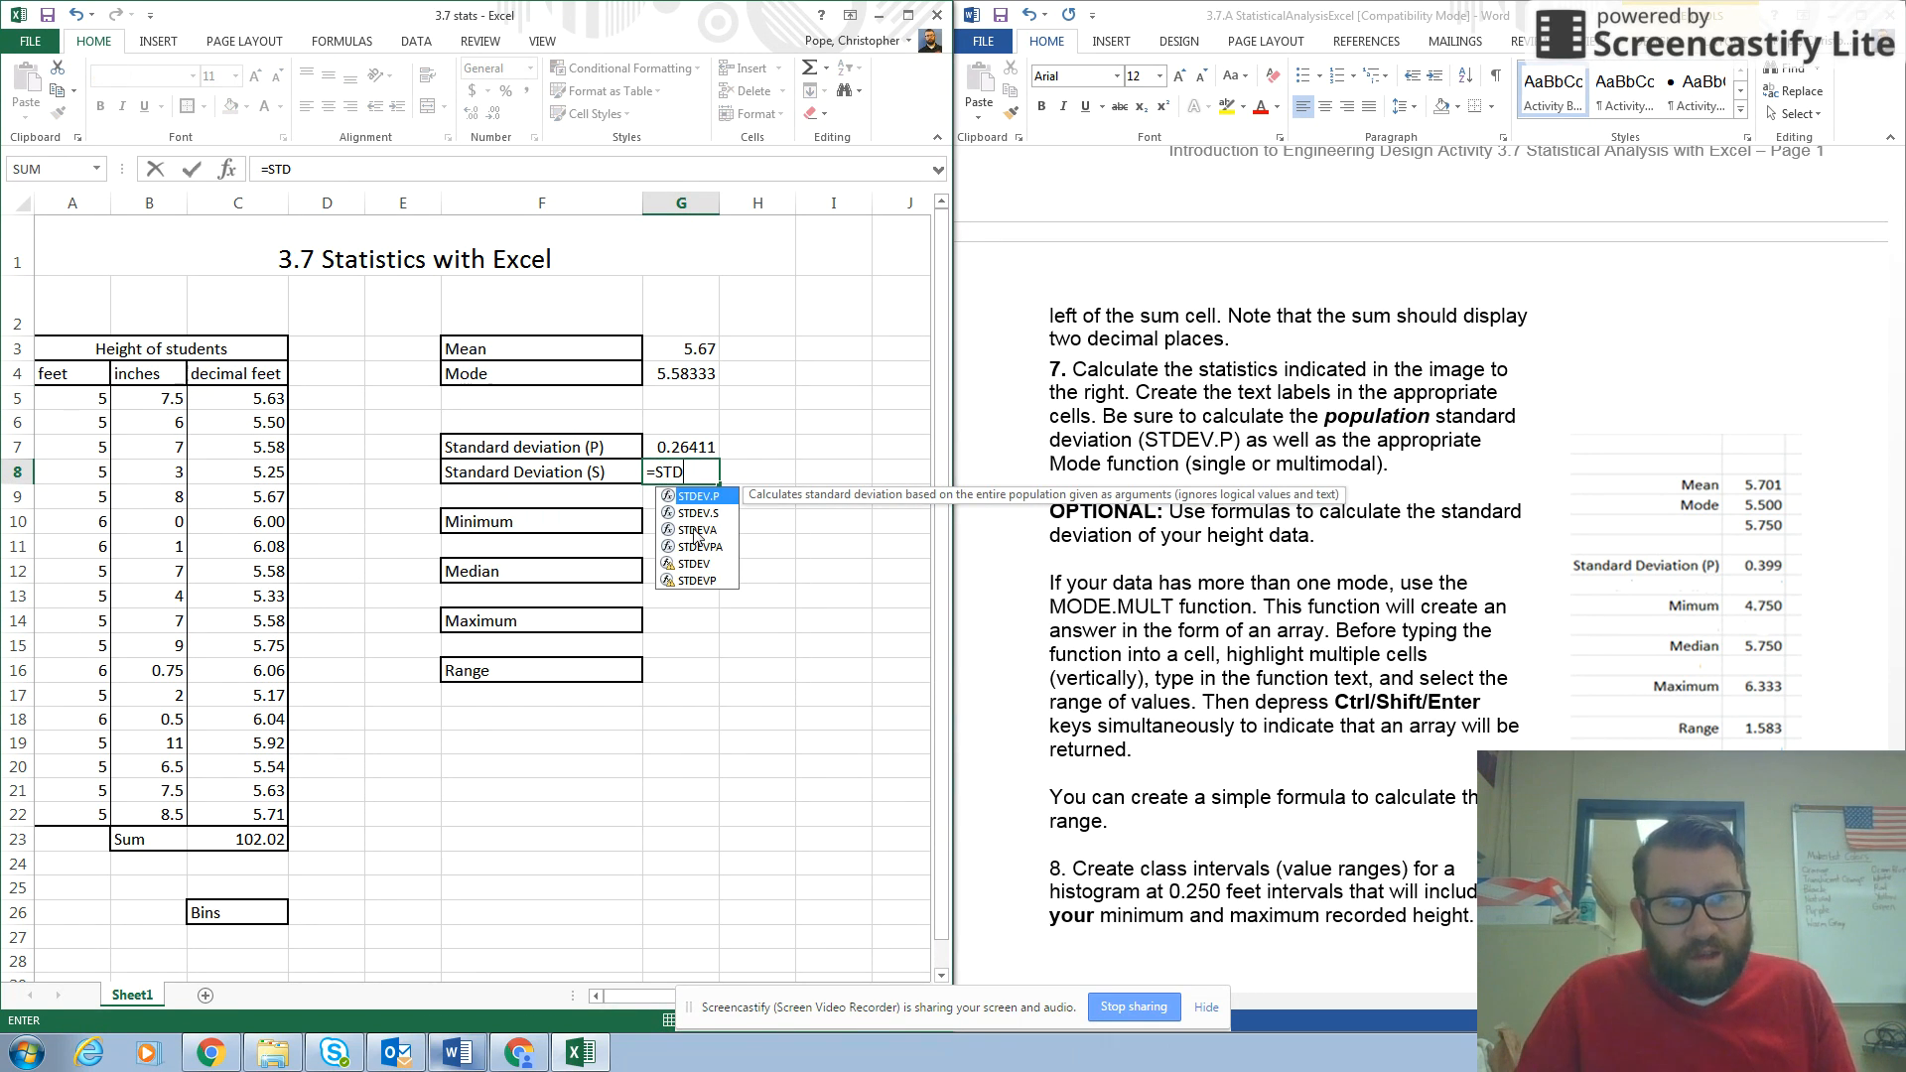
double_click(695, 513)
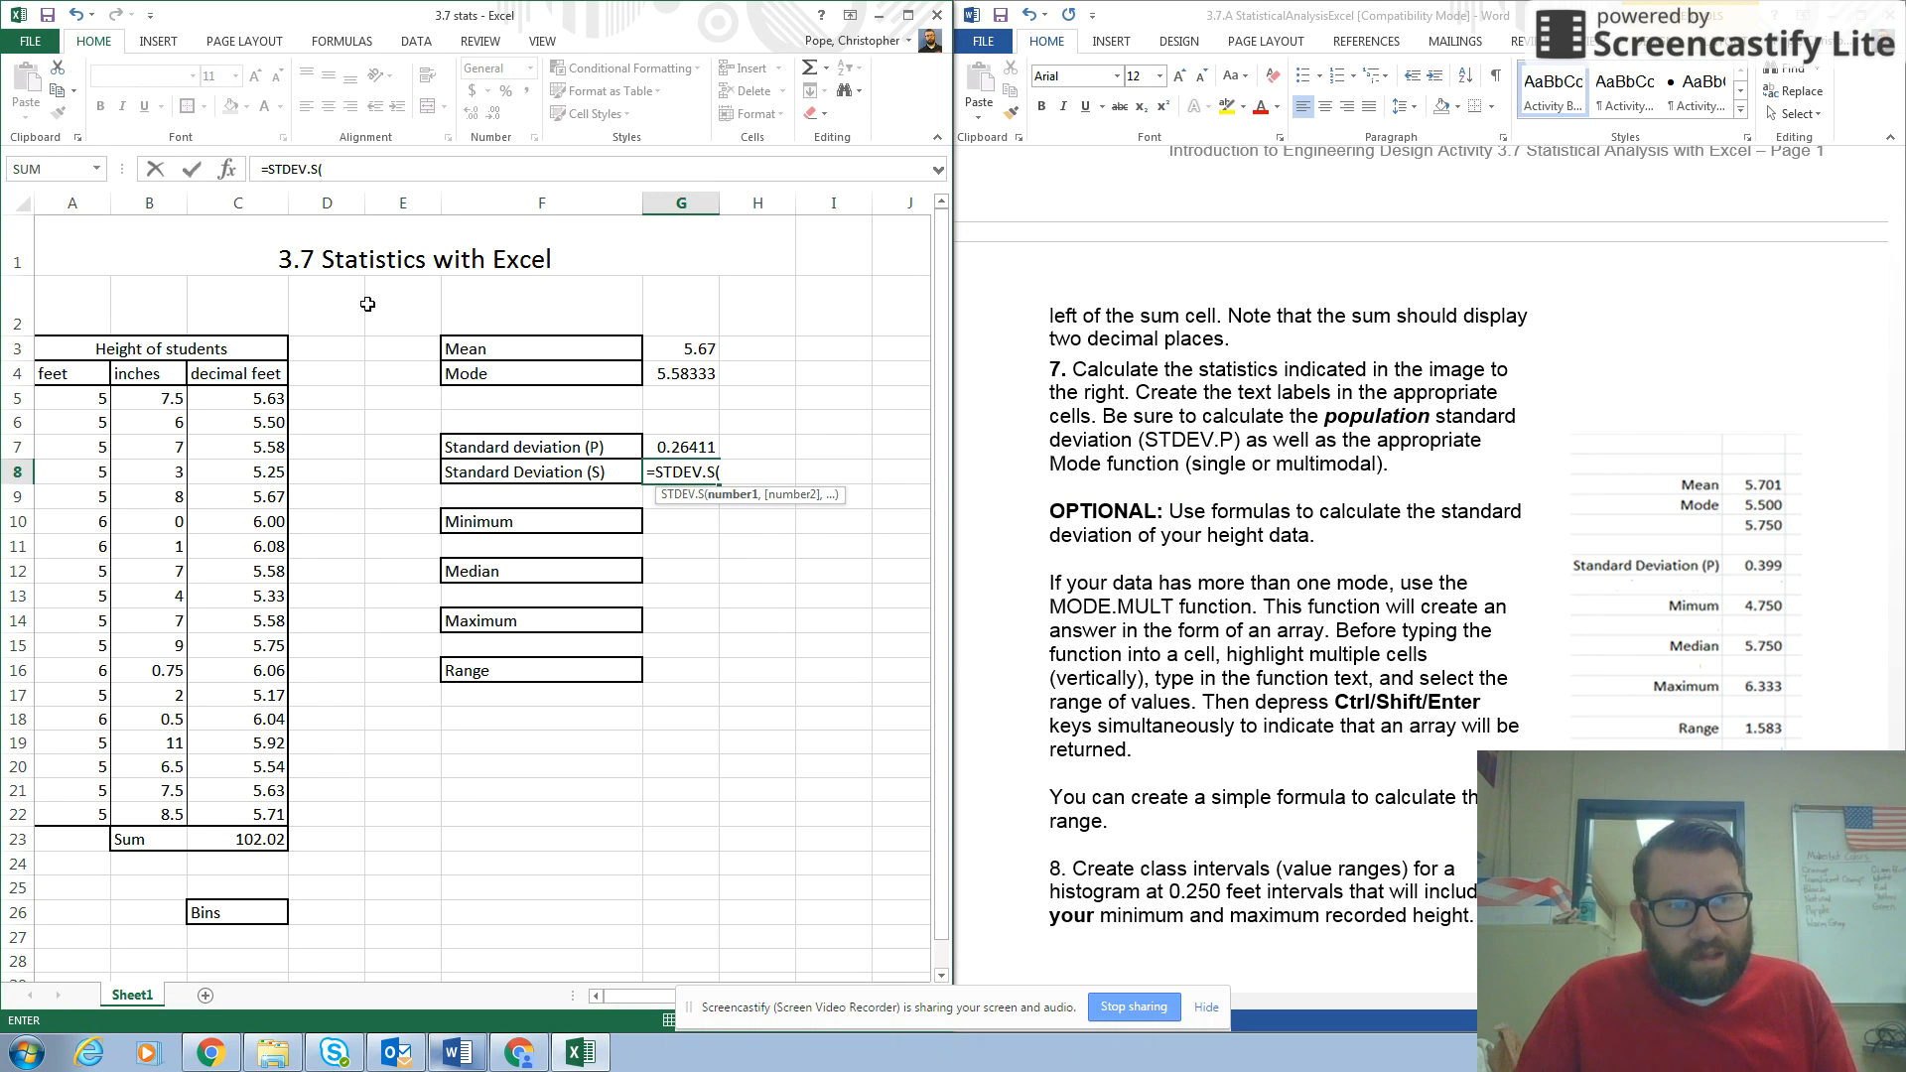
left_click_drag(241, 398, 261, 814)
type(")")
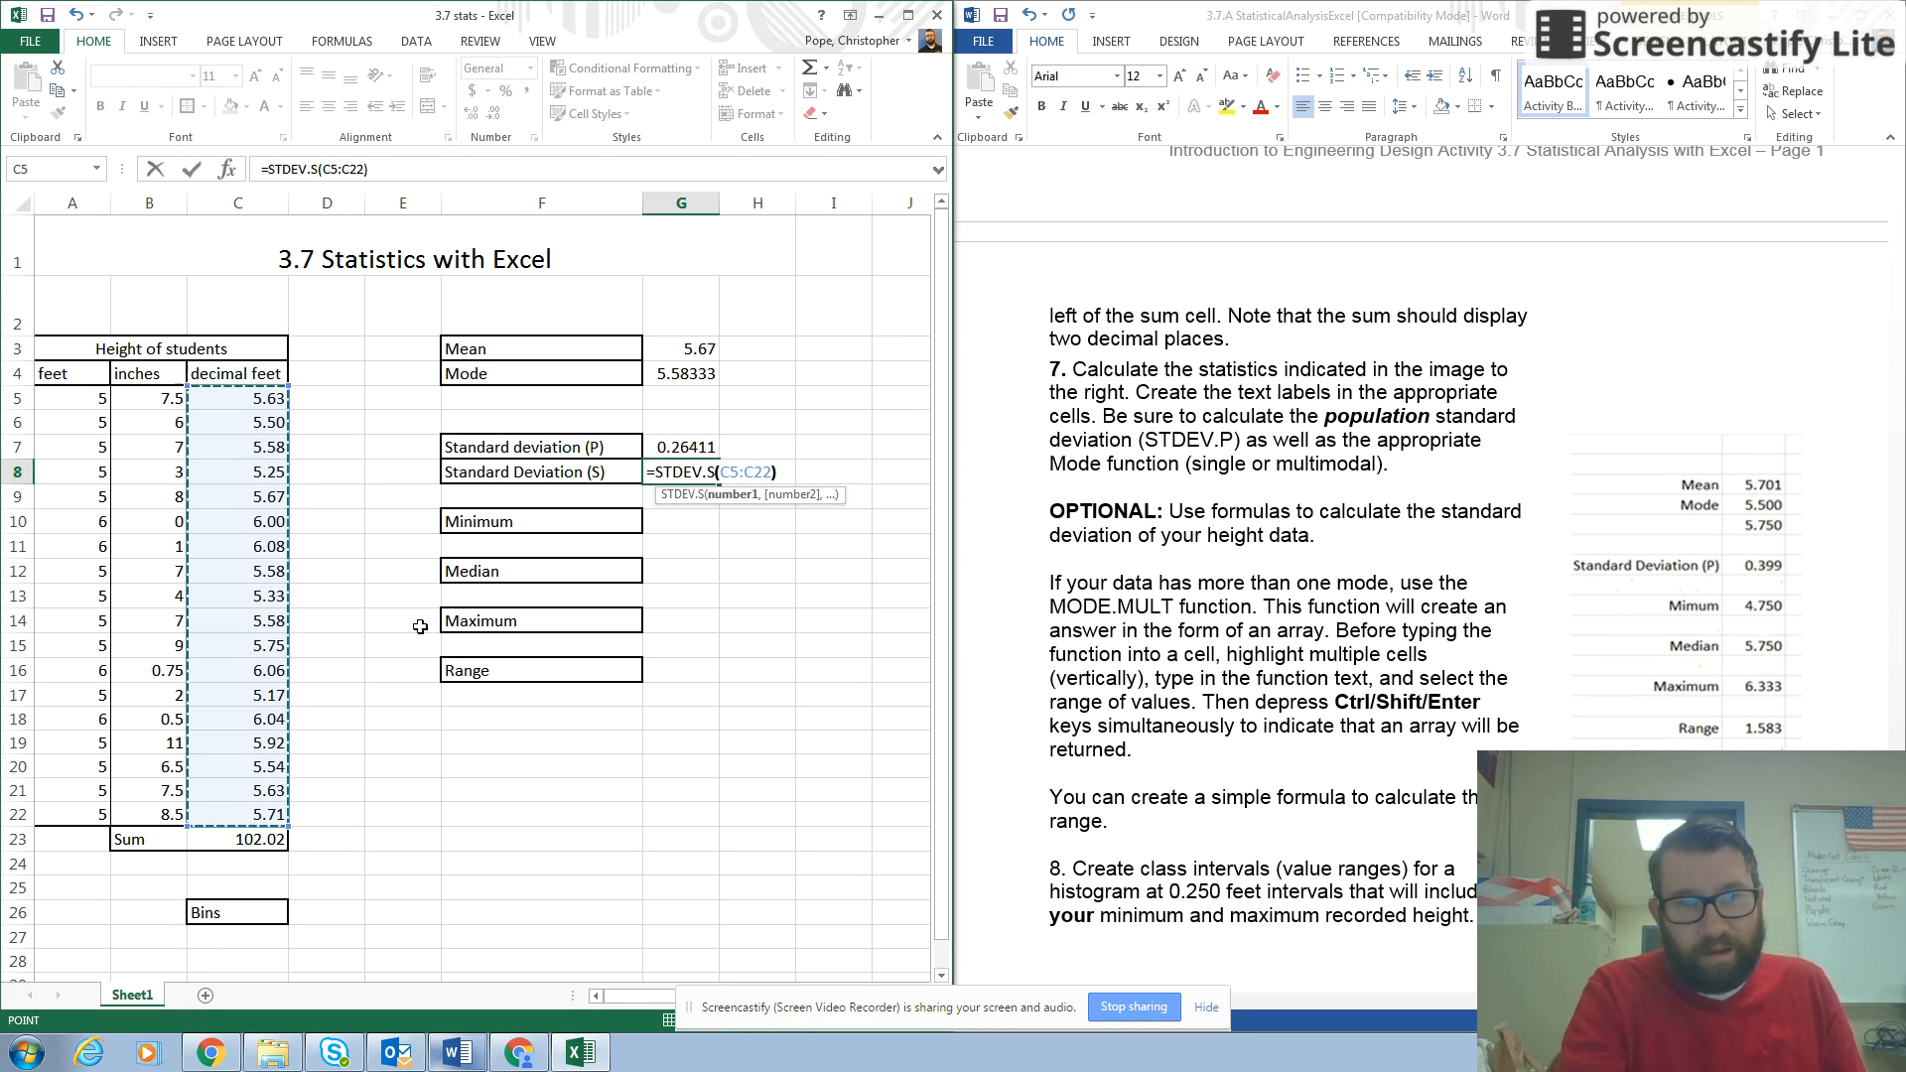
key("Return")
left_click(687, 472)
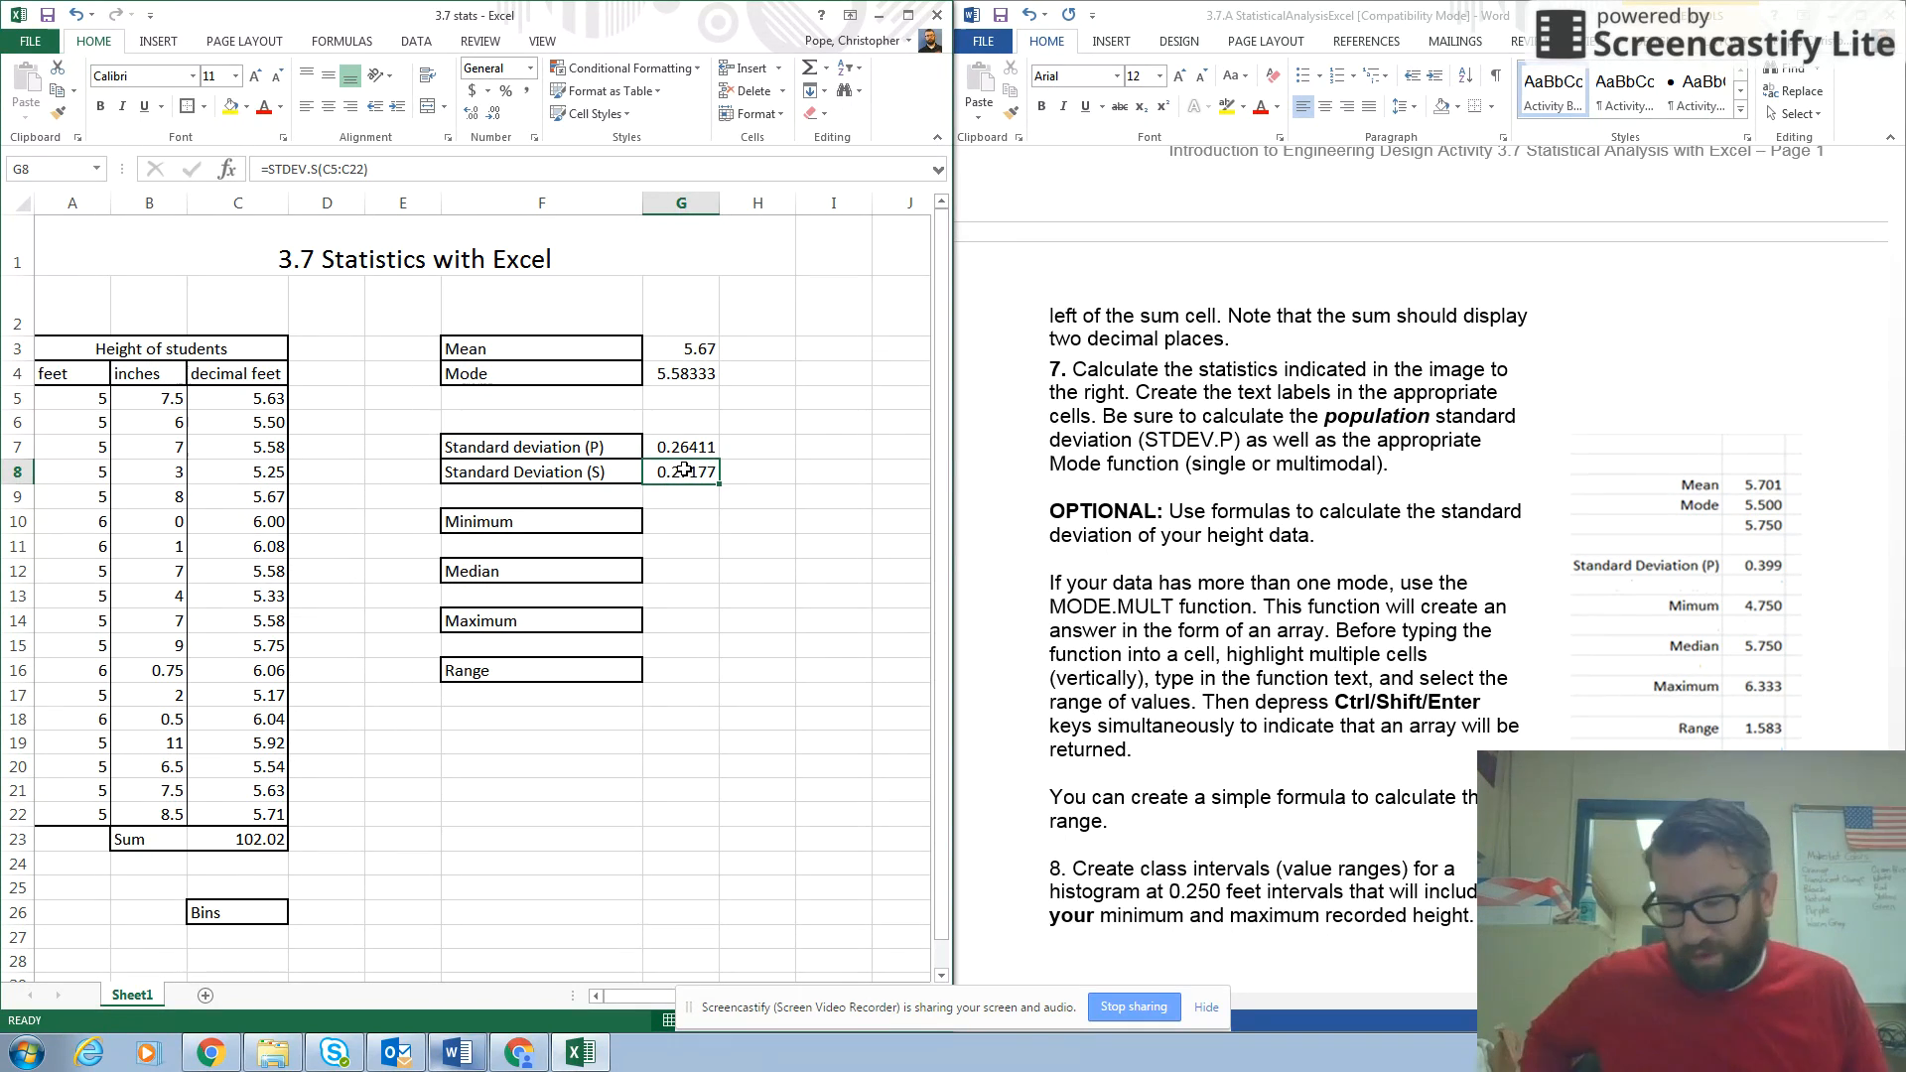
Calculate the minimum decimal feet height in cell G10 with =MIN(C5:C22).
left_click(671, 522)
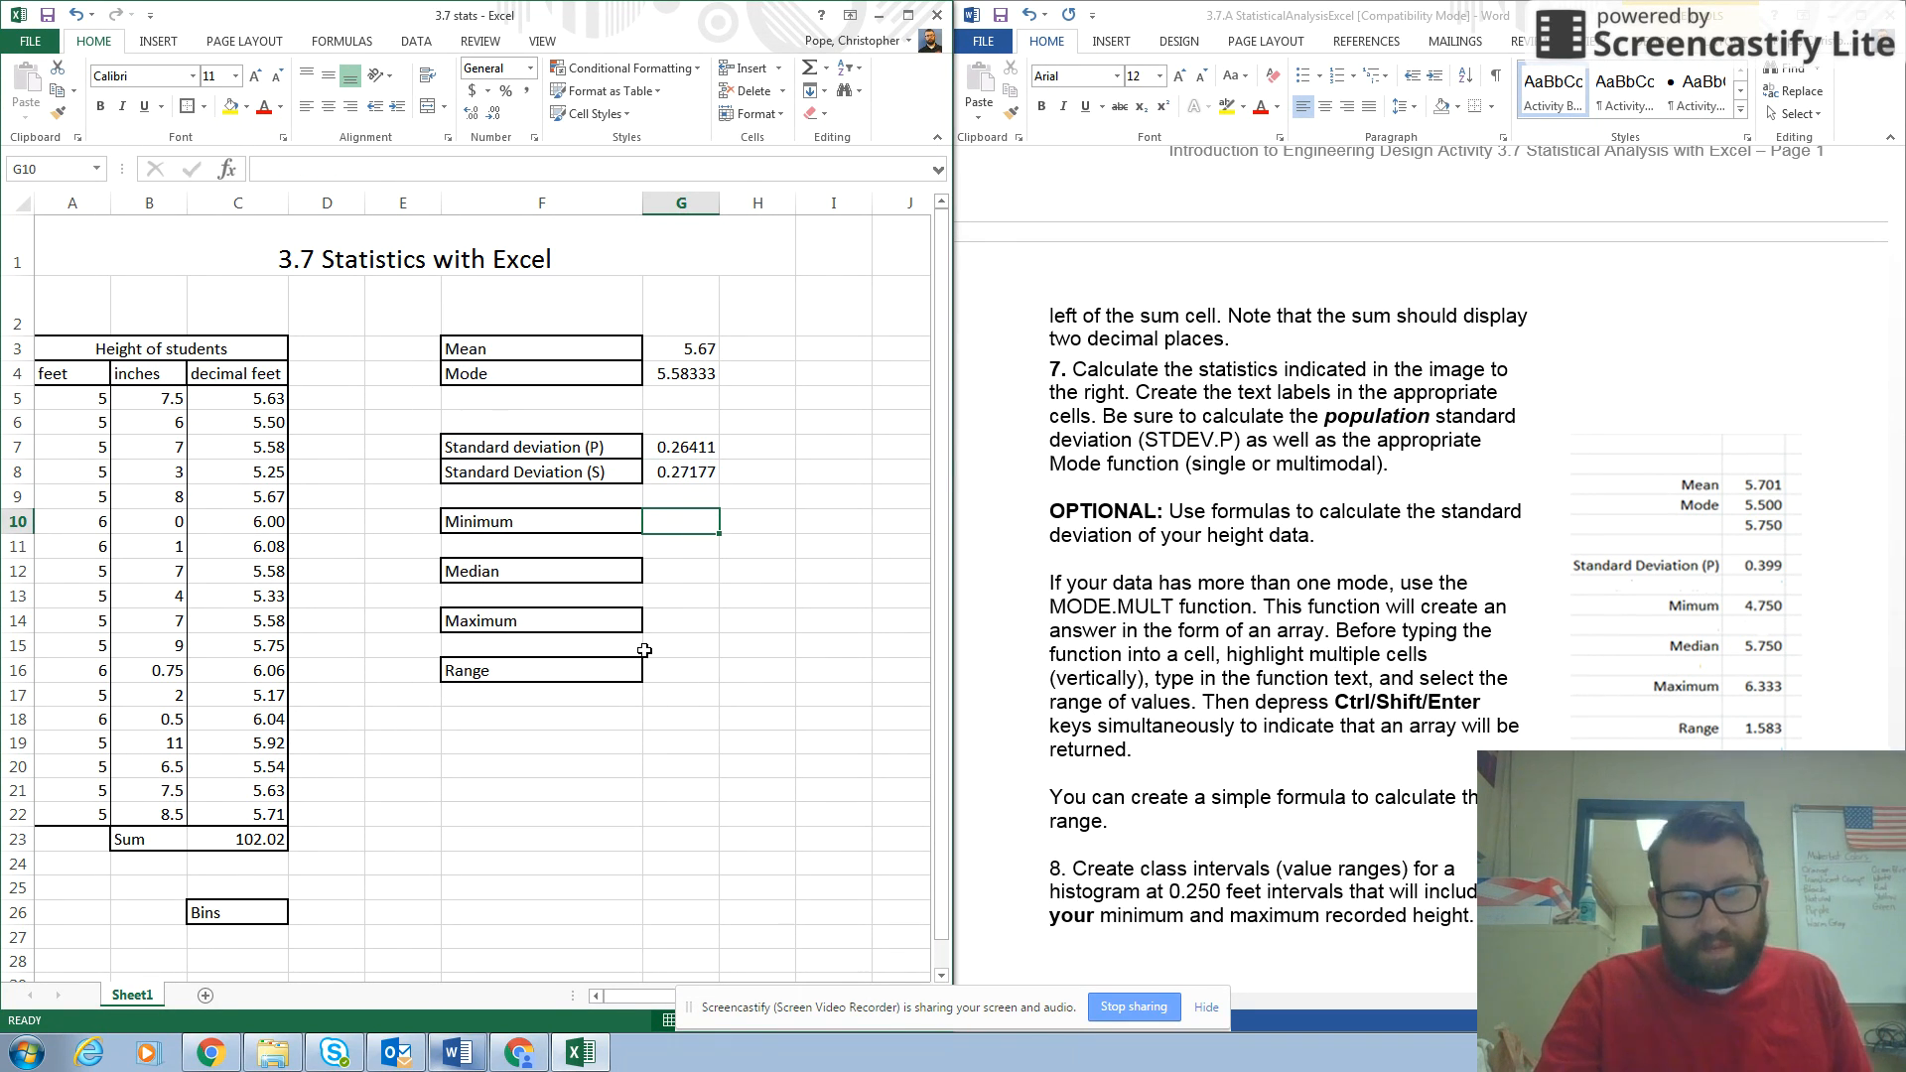
type("=MI")
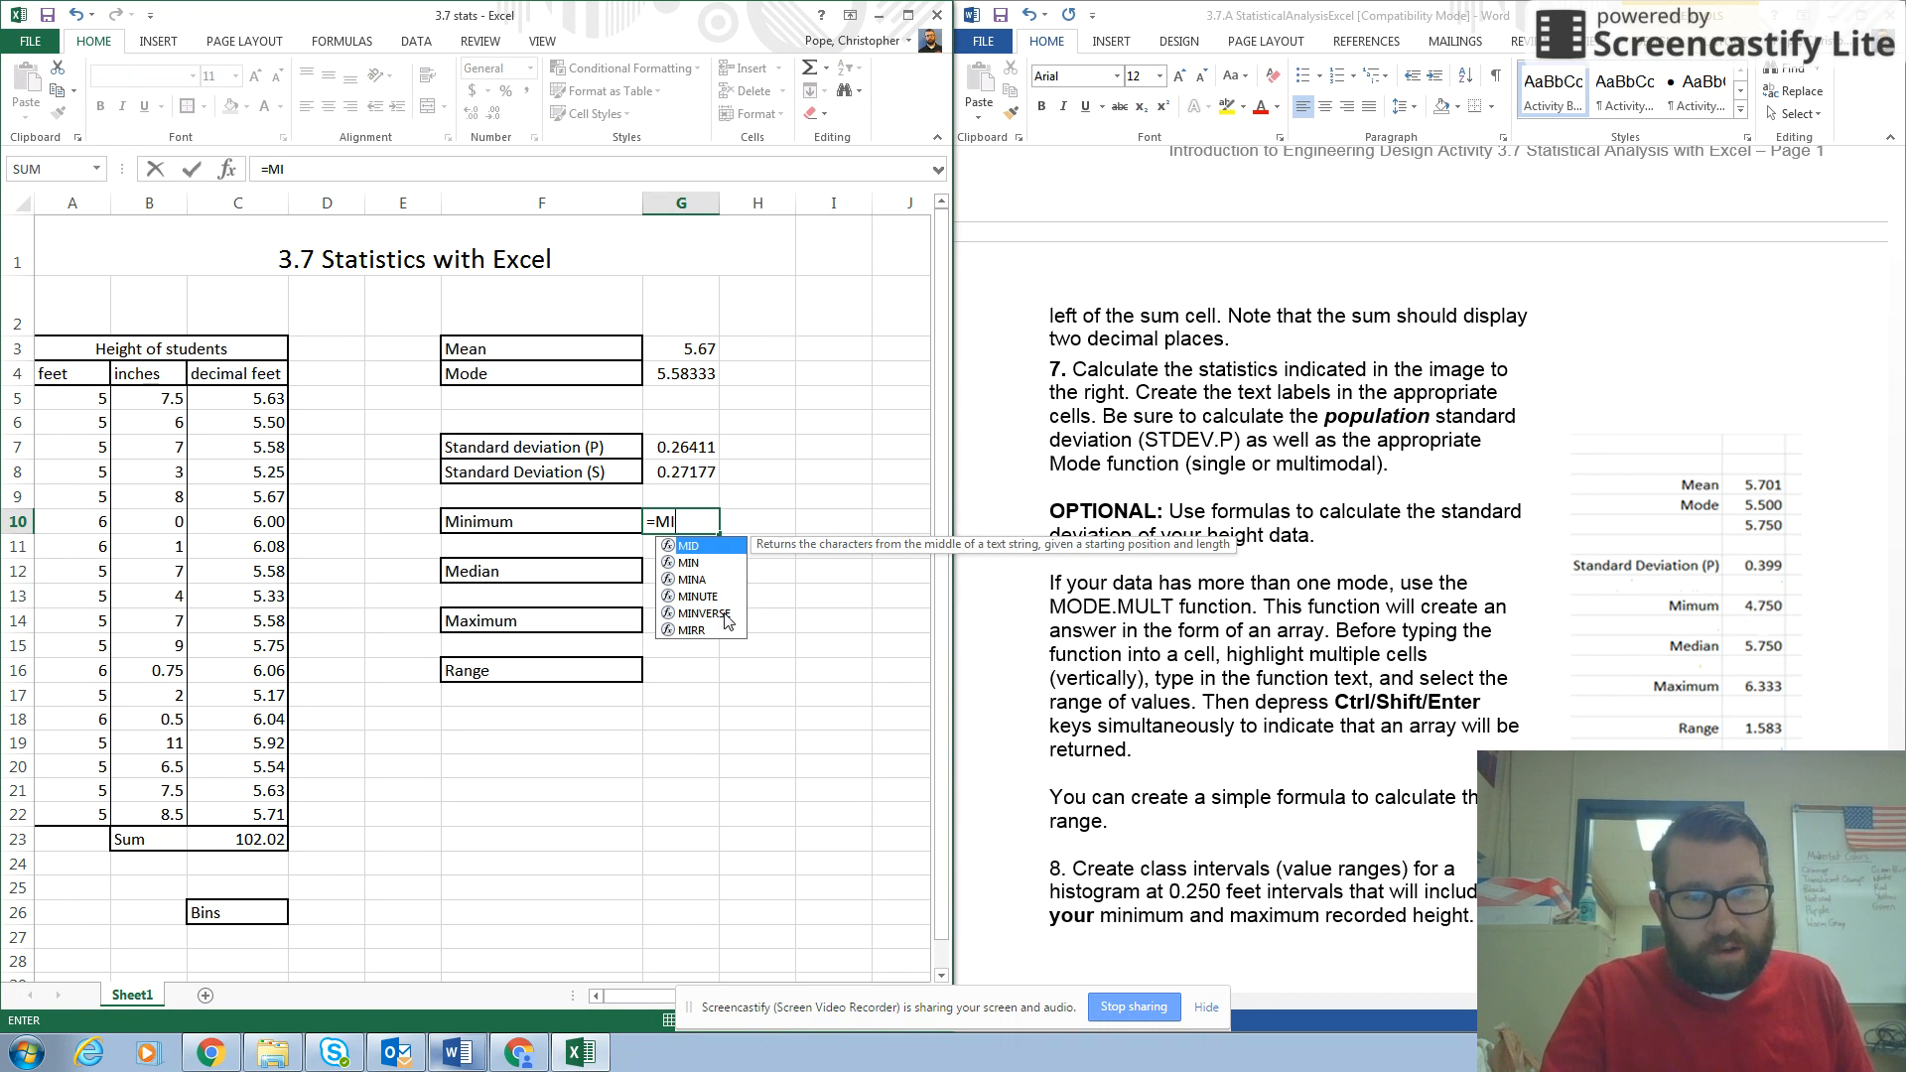
double_click(689, 563)
left_click_drag(250, 397, 266, 809)
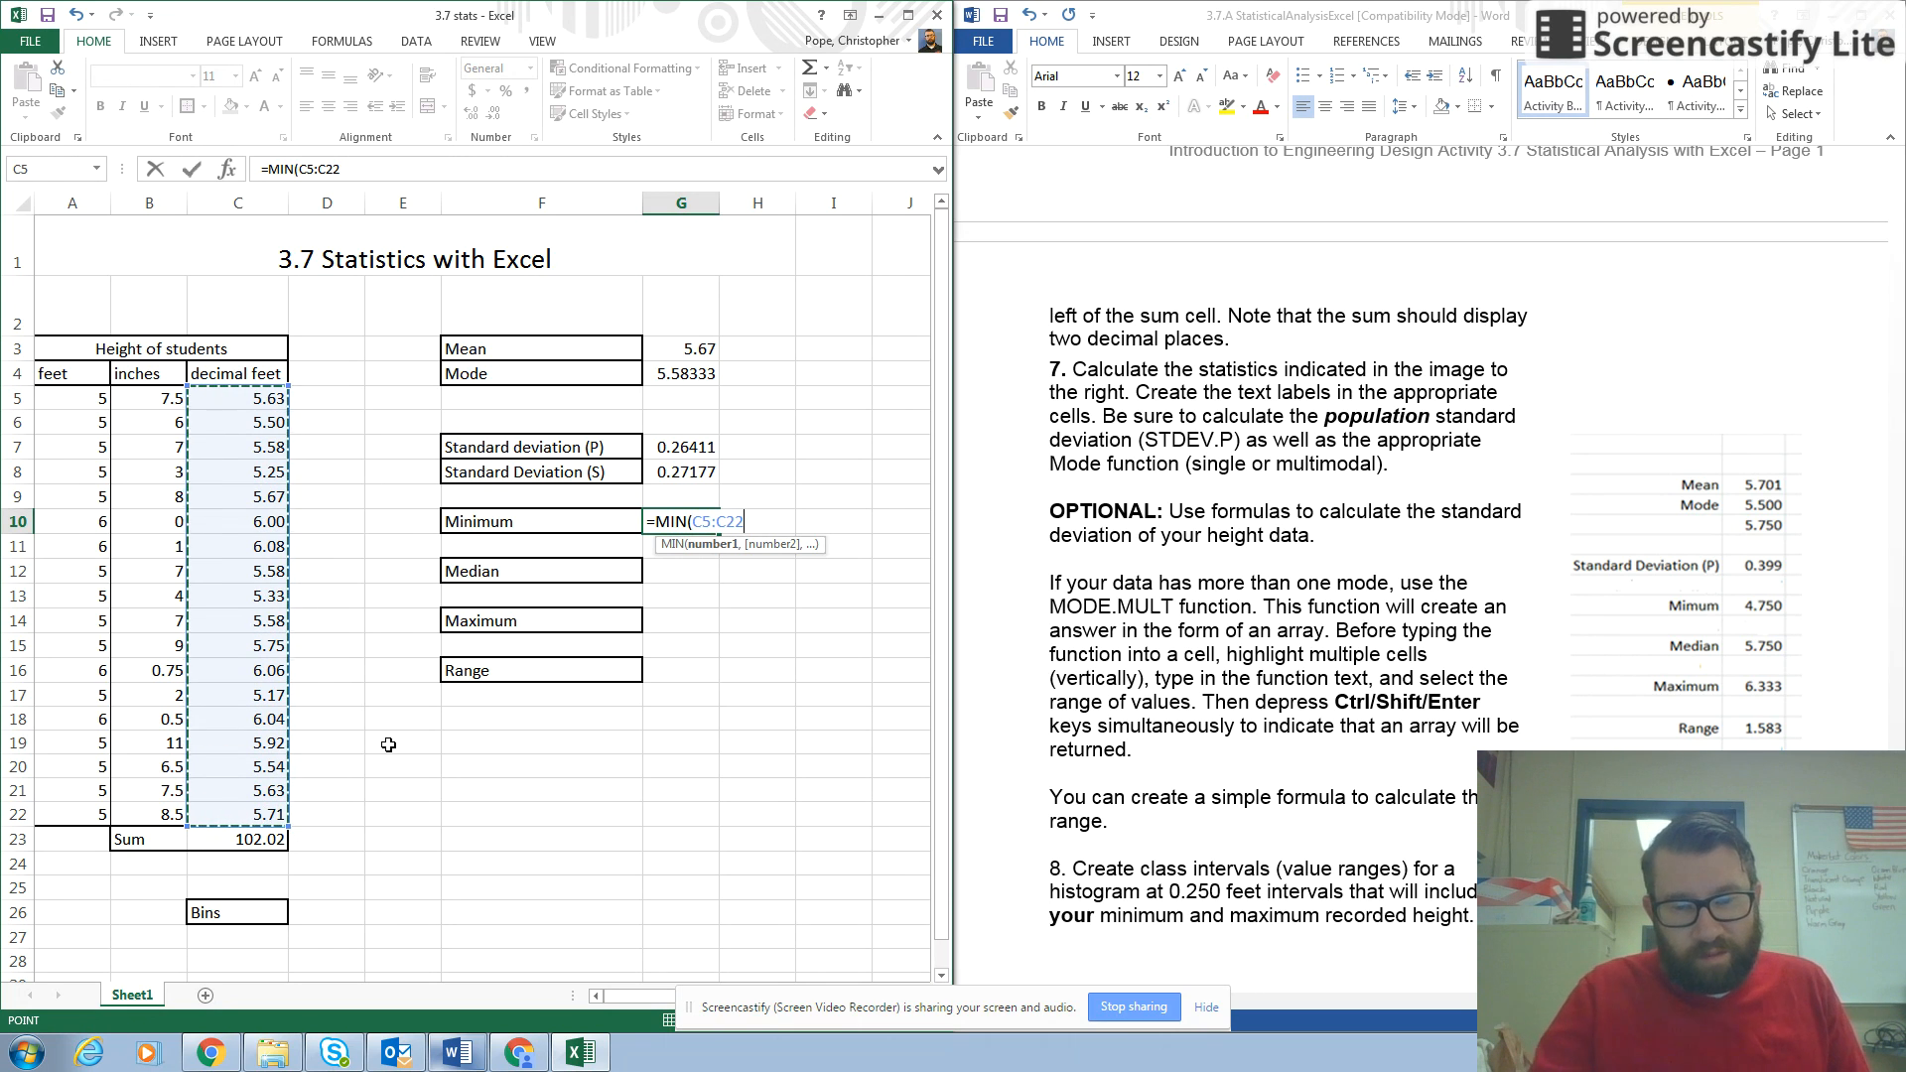
type(")")
key("Return")
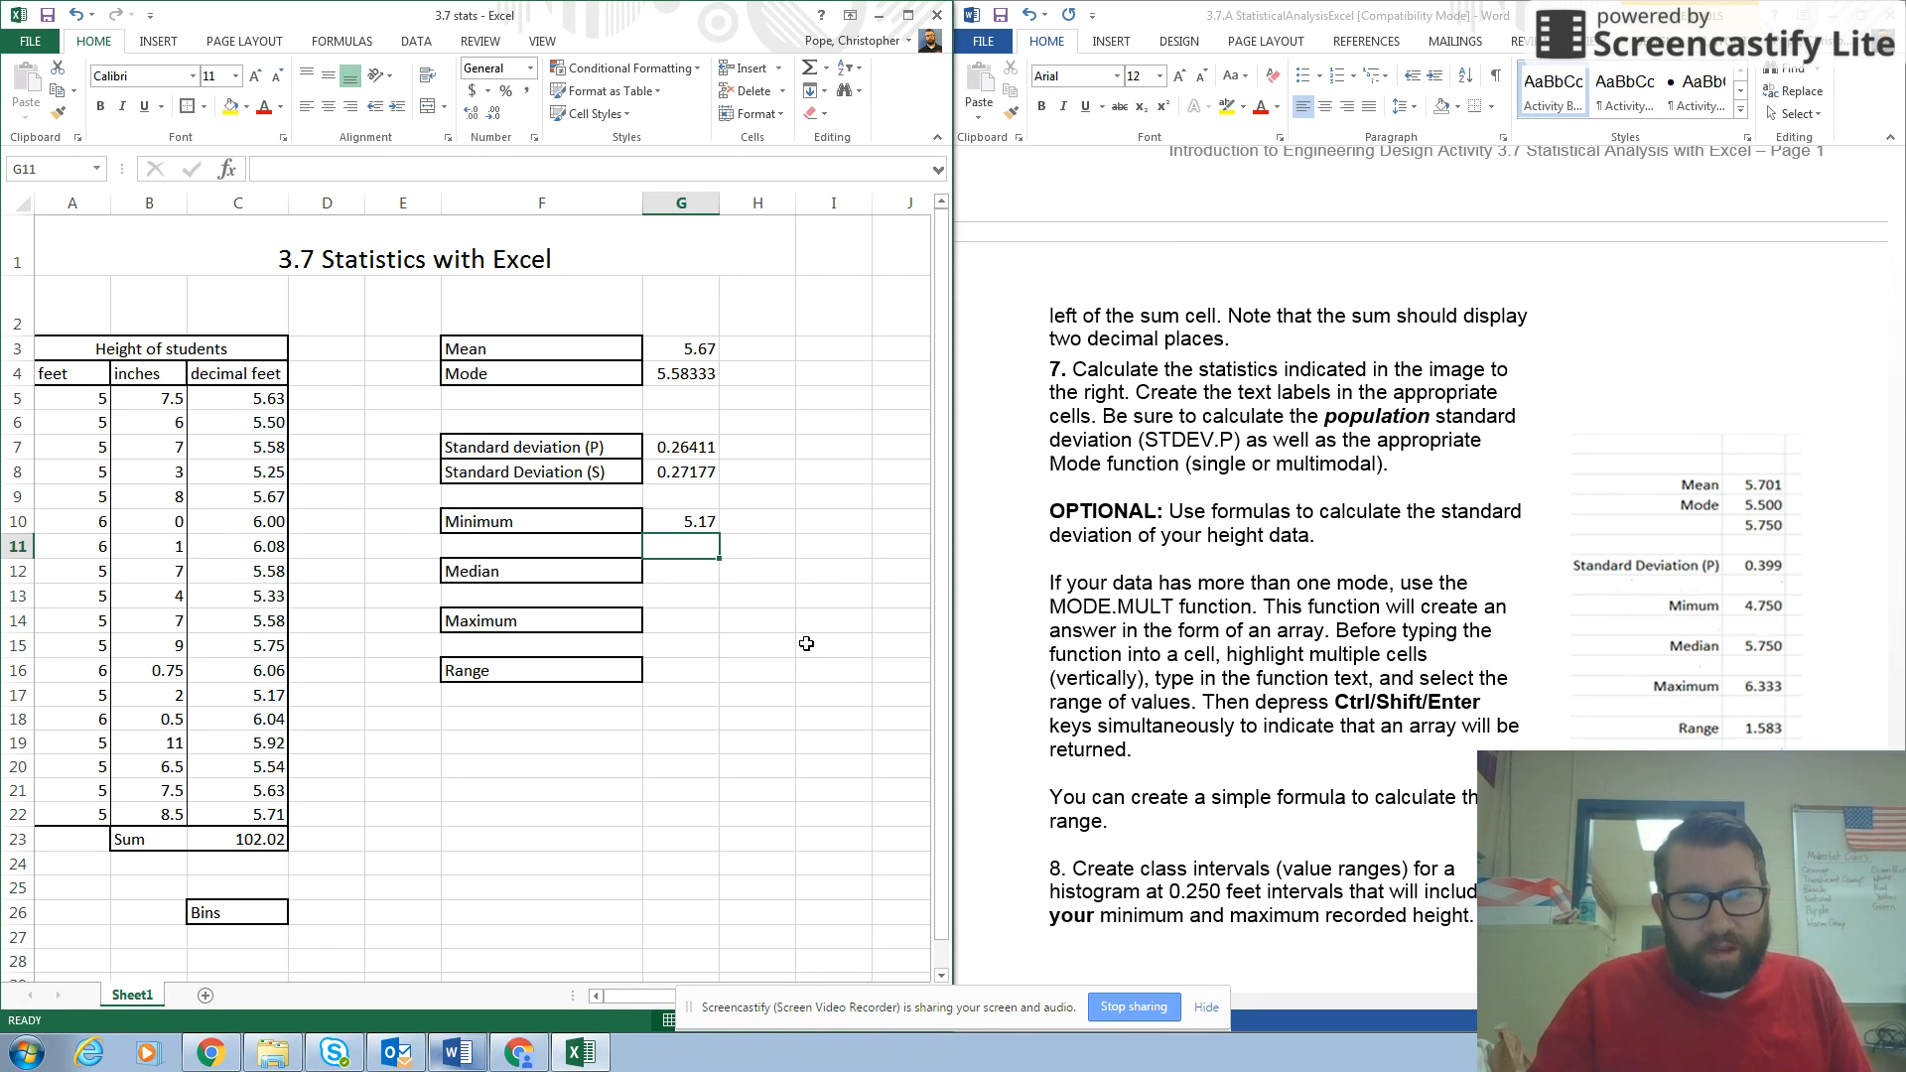
Calculate the median of the decimal feet heights in cell G12 with =MEDIAN(C5:C22).
left_click(690, 575)
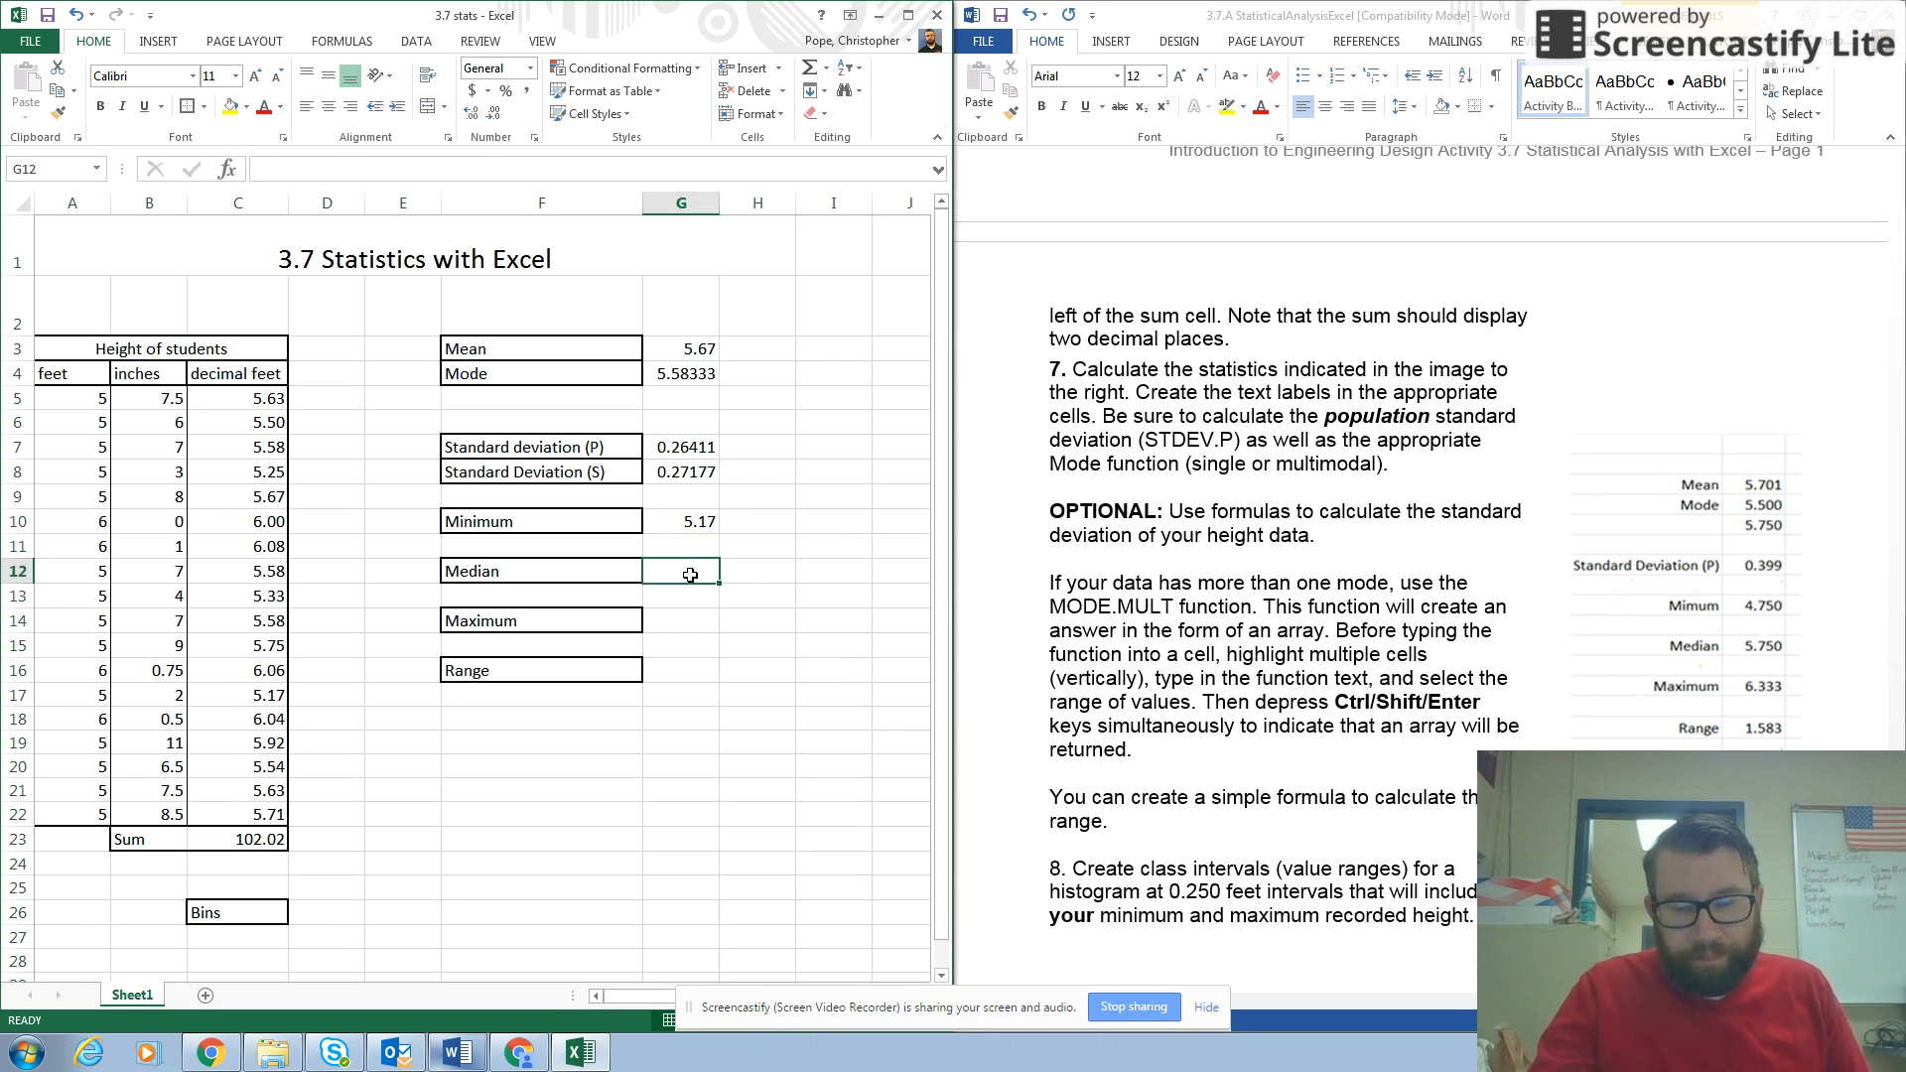
type("=MED")
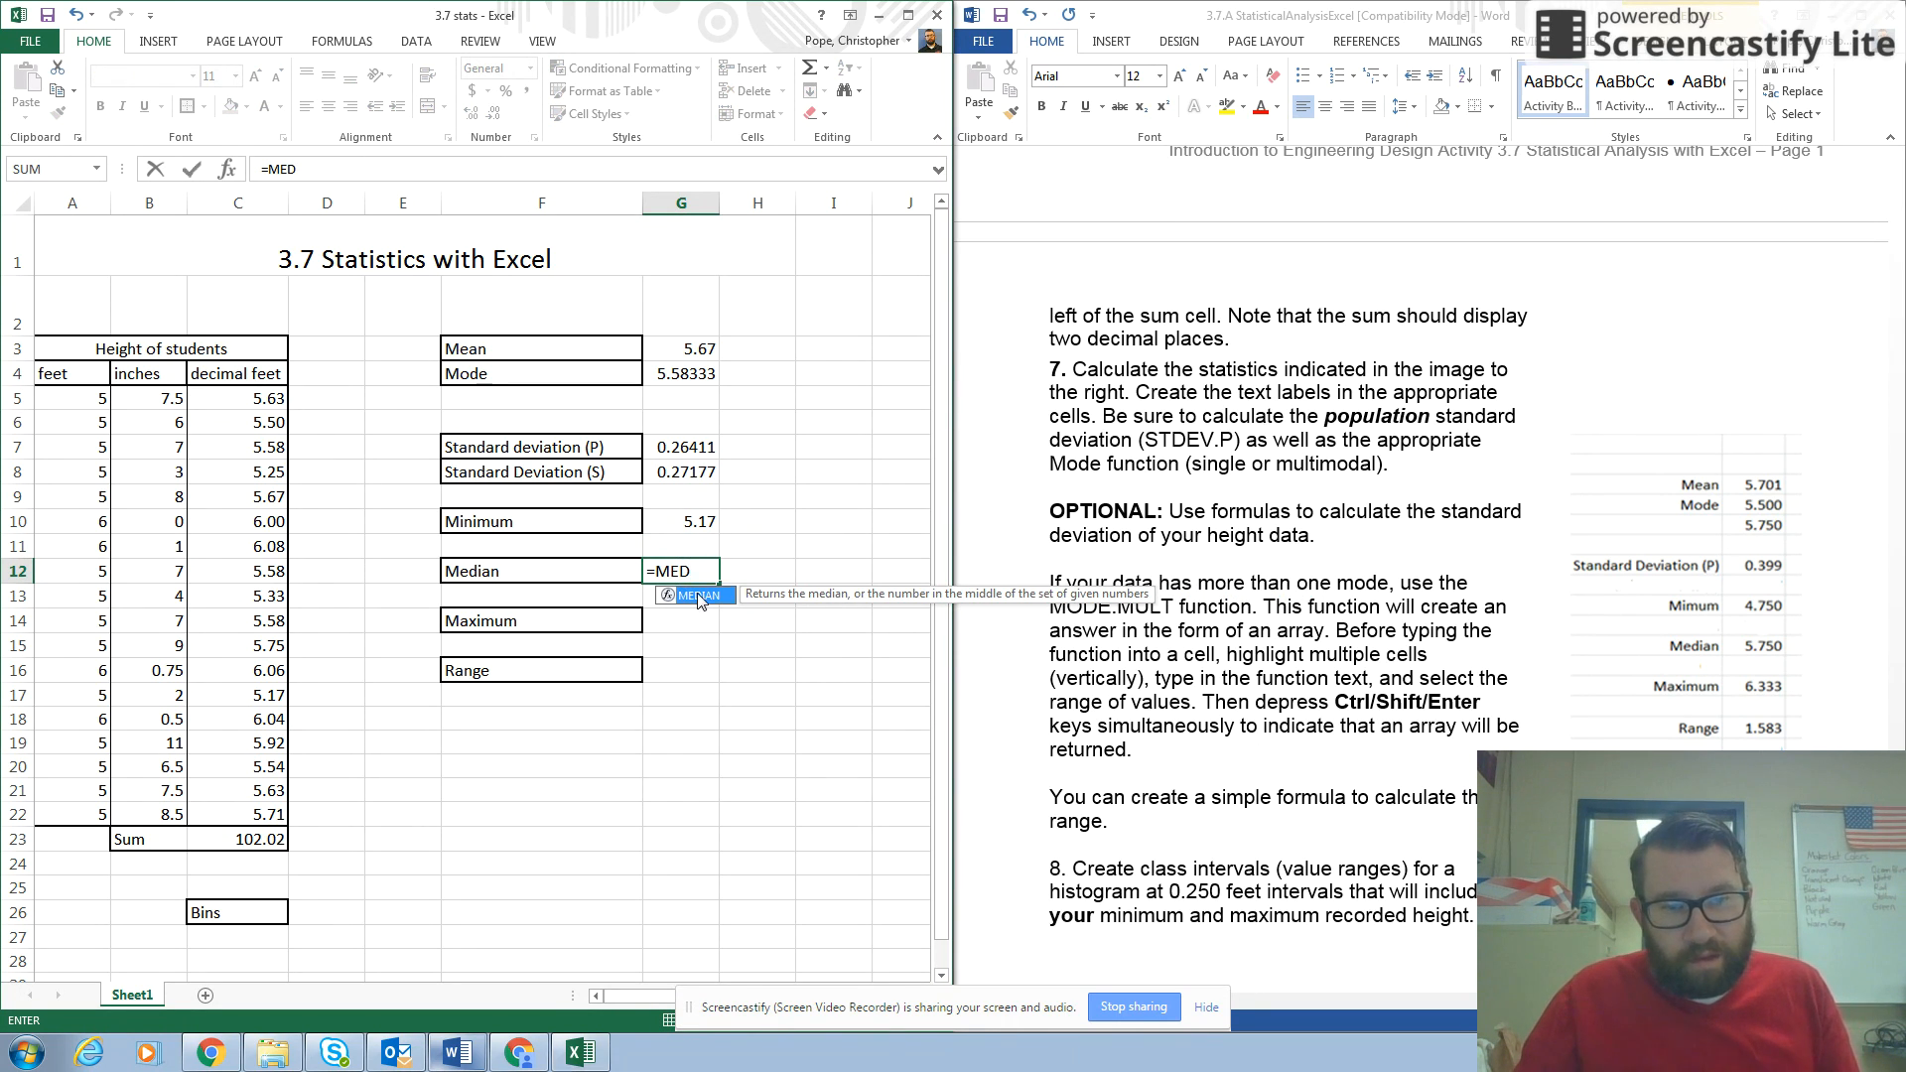
double_click(698, 595)
left_click_drag(253, 397, 276, 816)
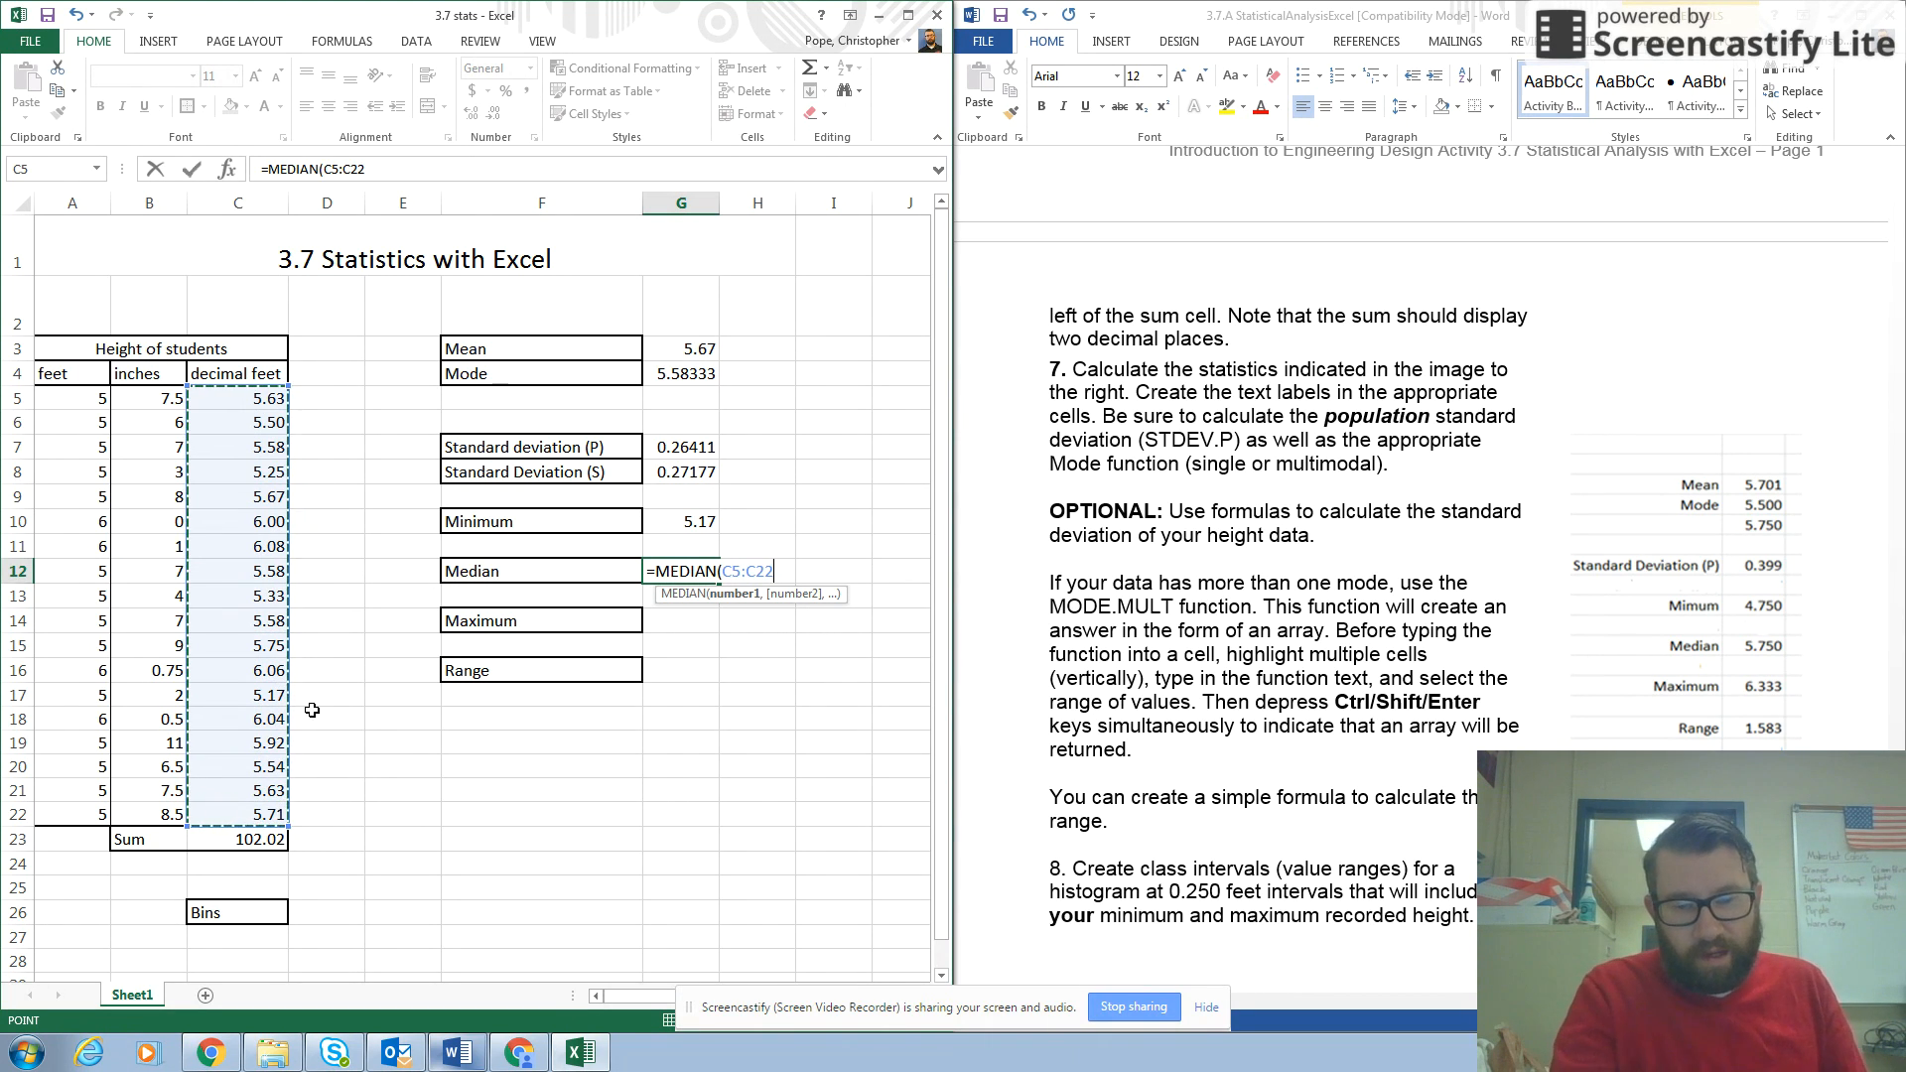
key("Return")
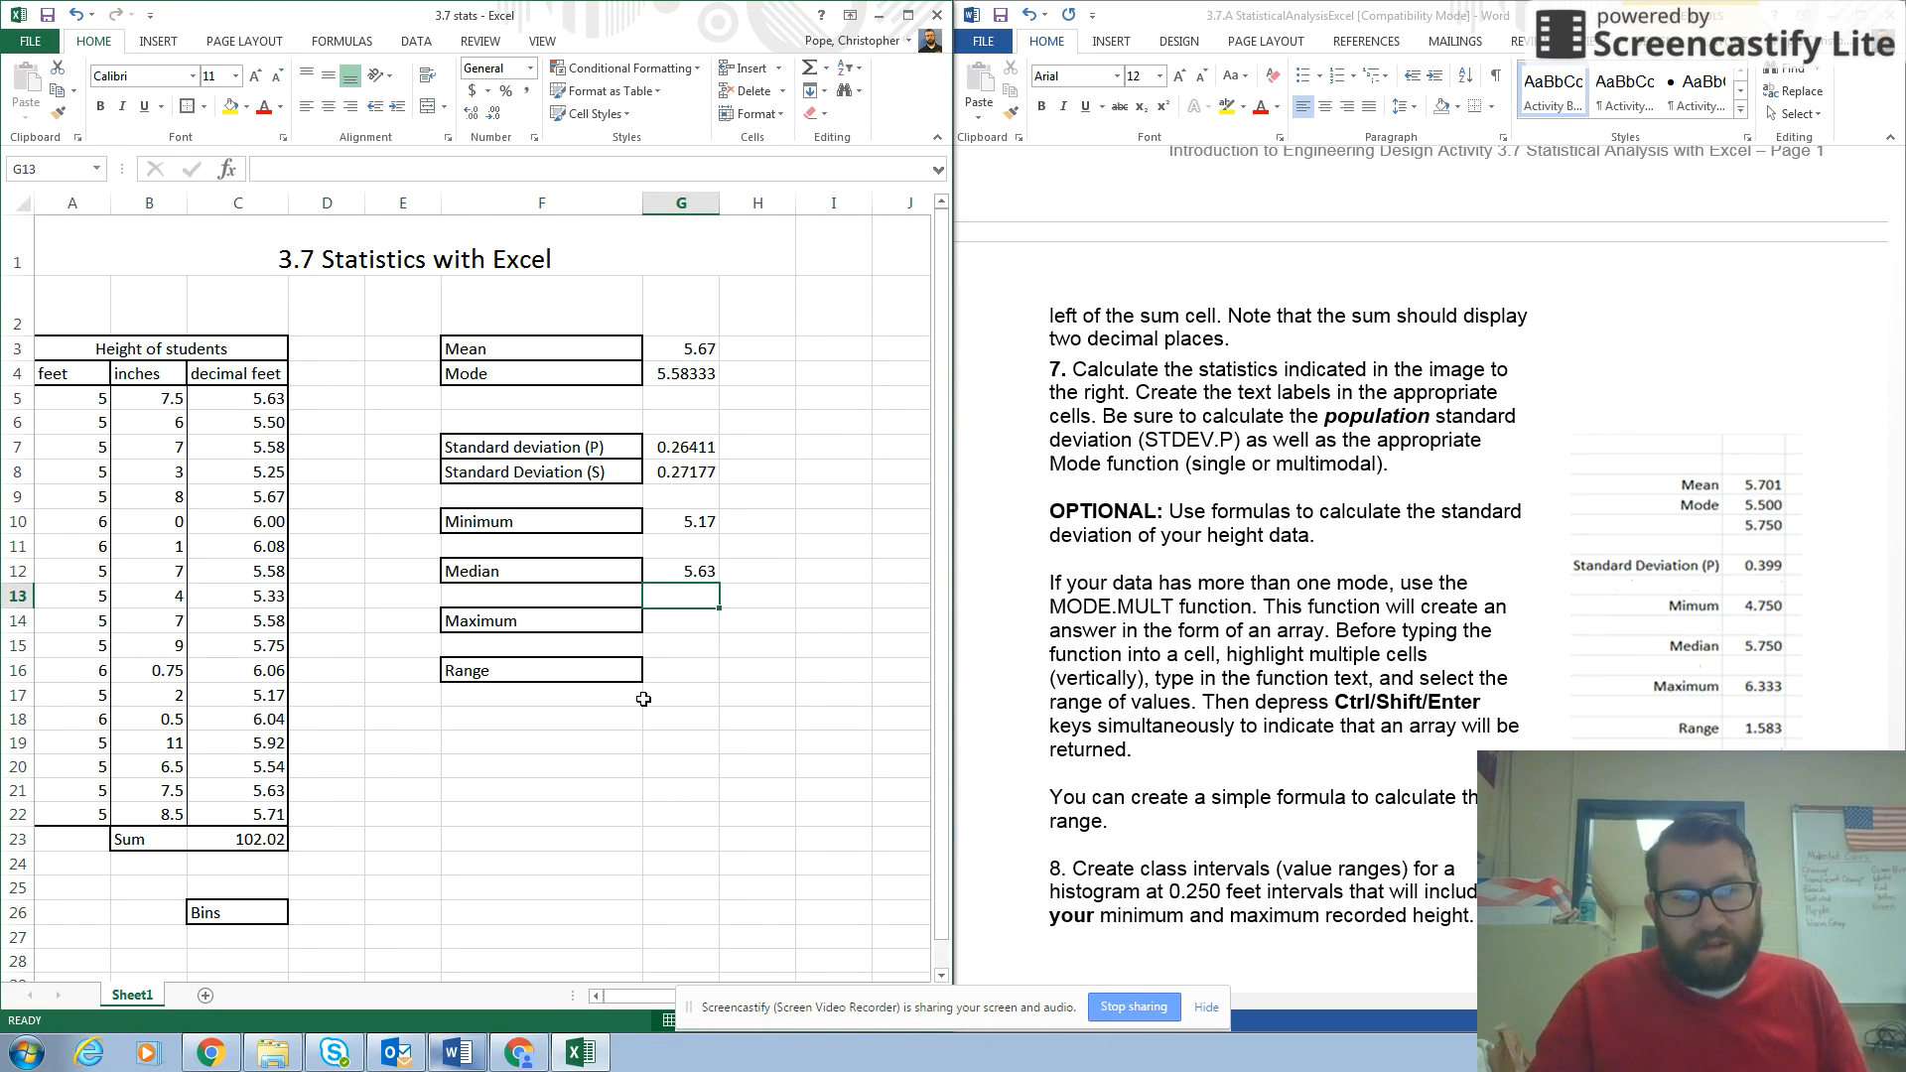
Calculate the maximum decimal feet height in cell G14 with =MAX(C5:C22).
left_click(681, 625)
type("=")
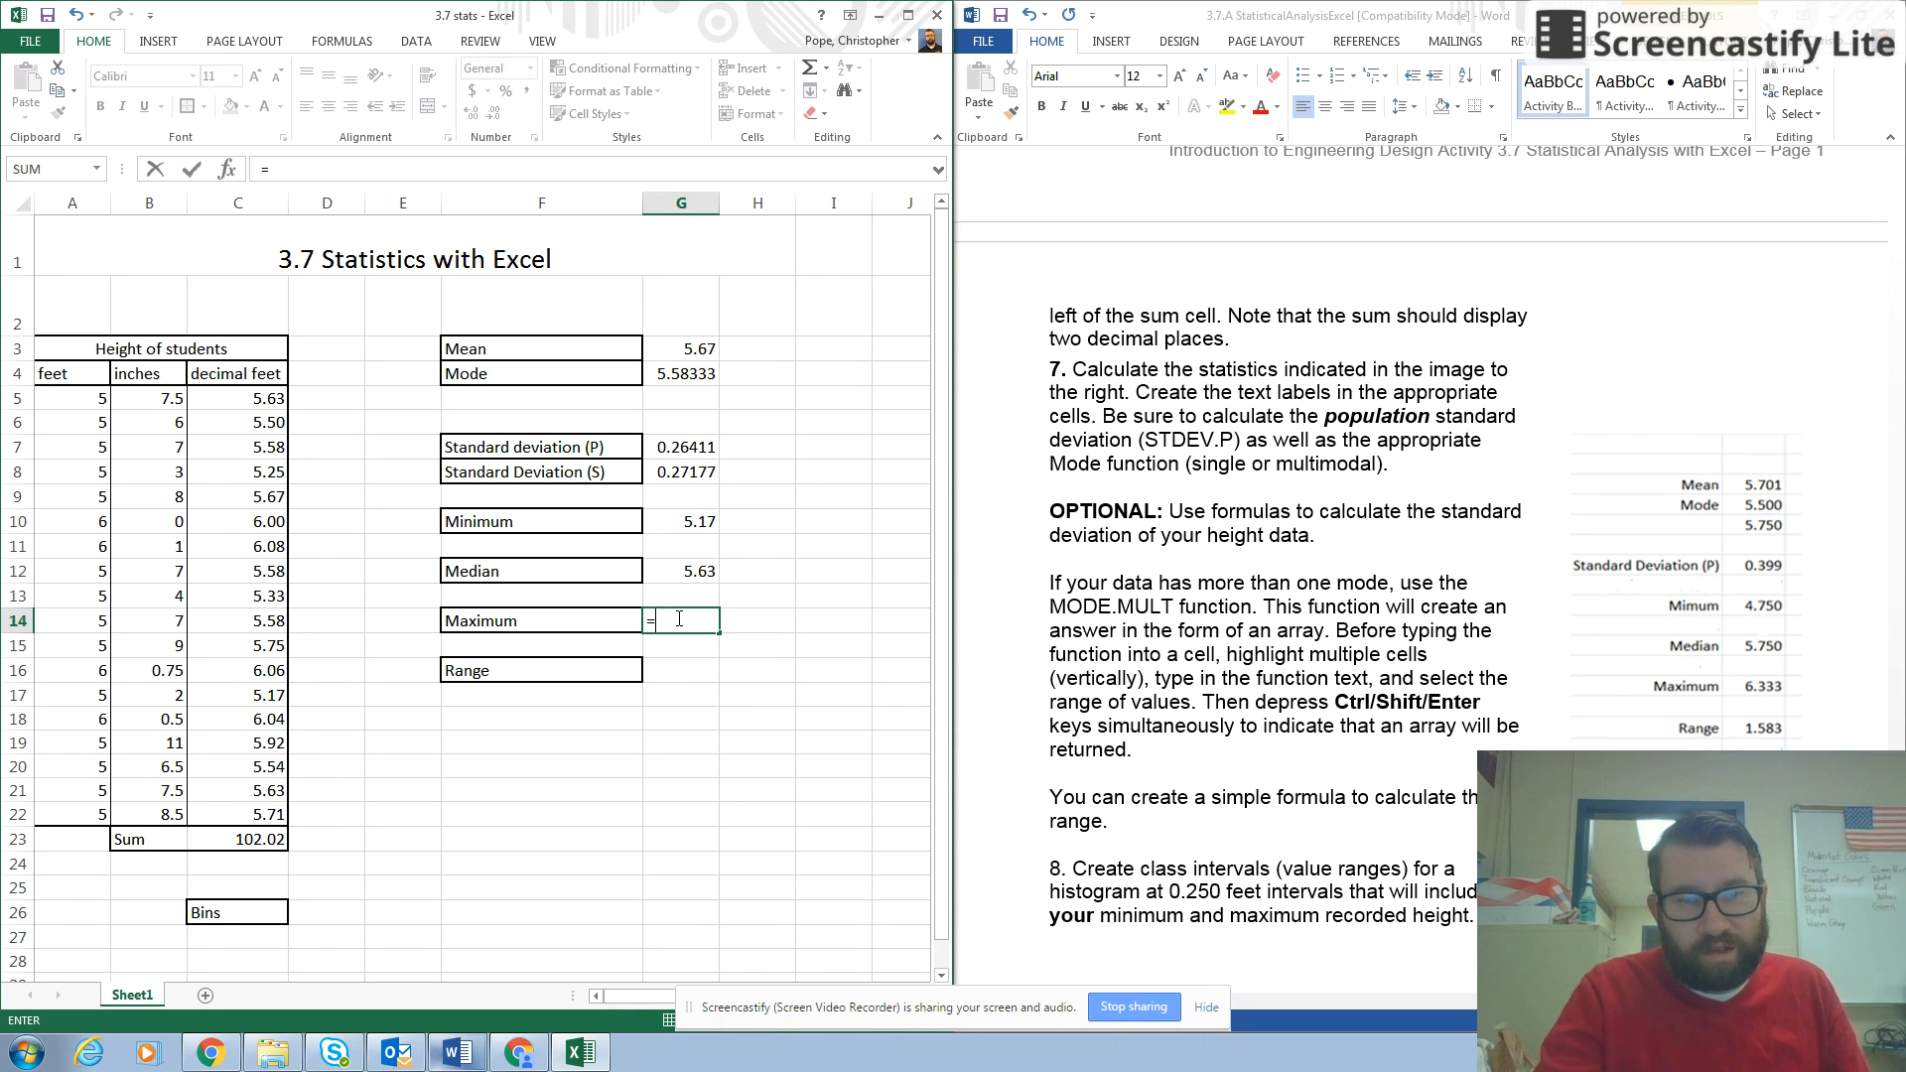
type("MAX")
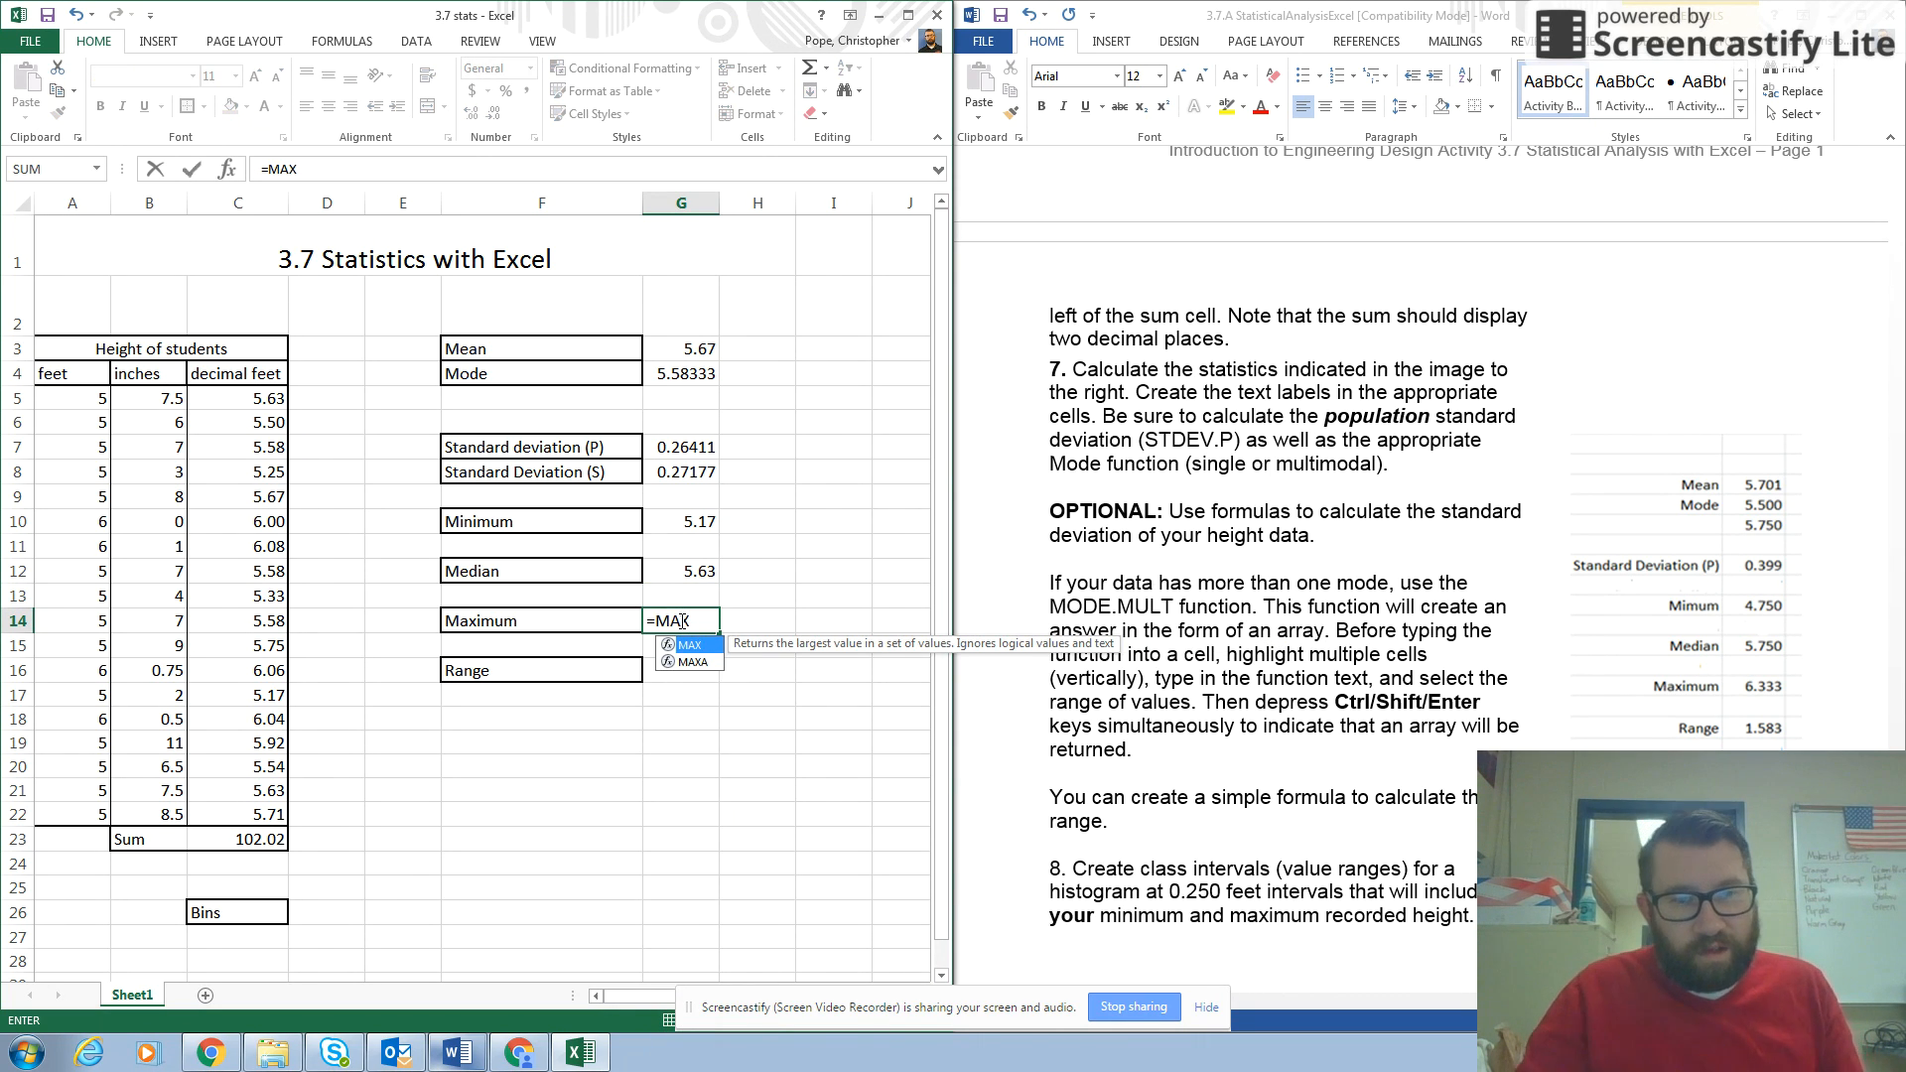
type("(")
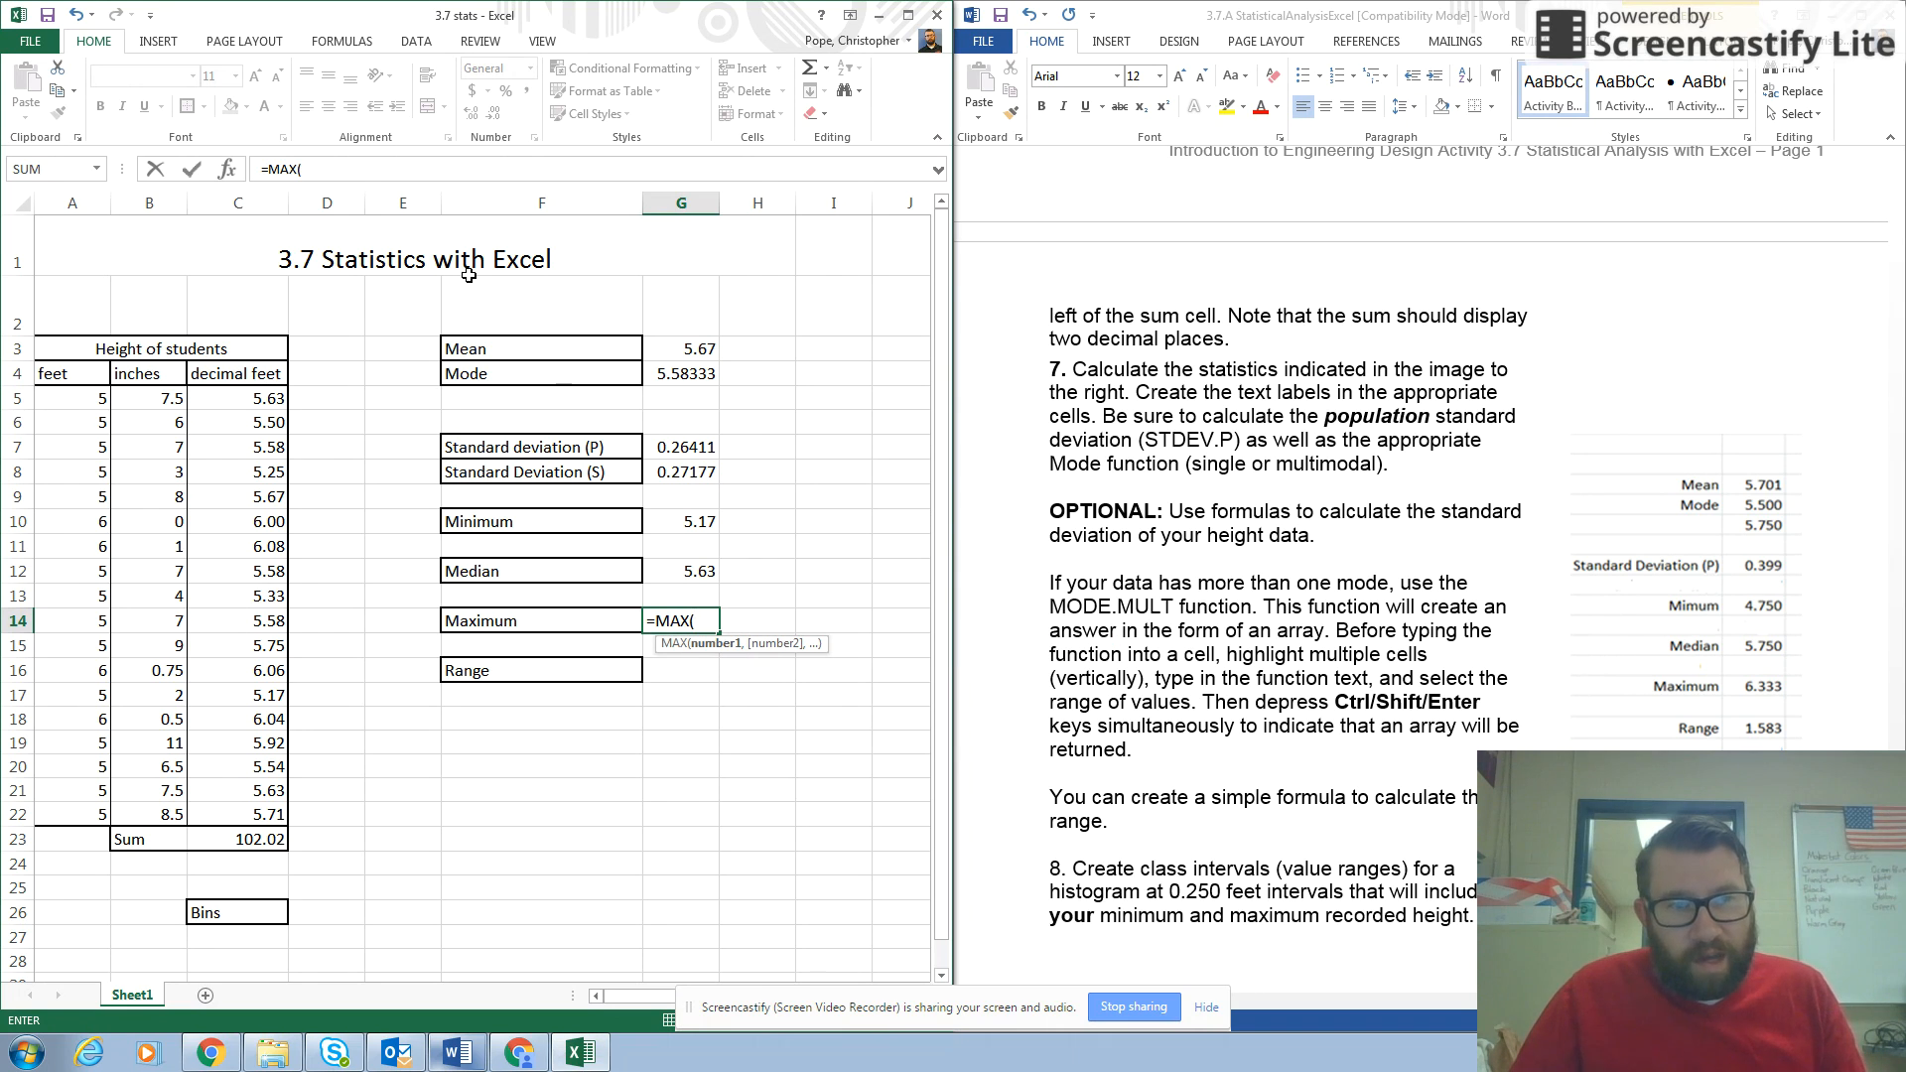
left_click_drag(249, 399, 254, 814)
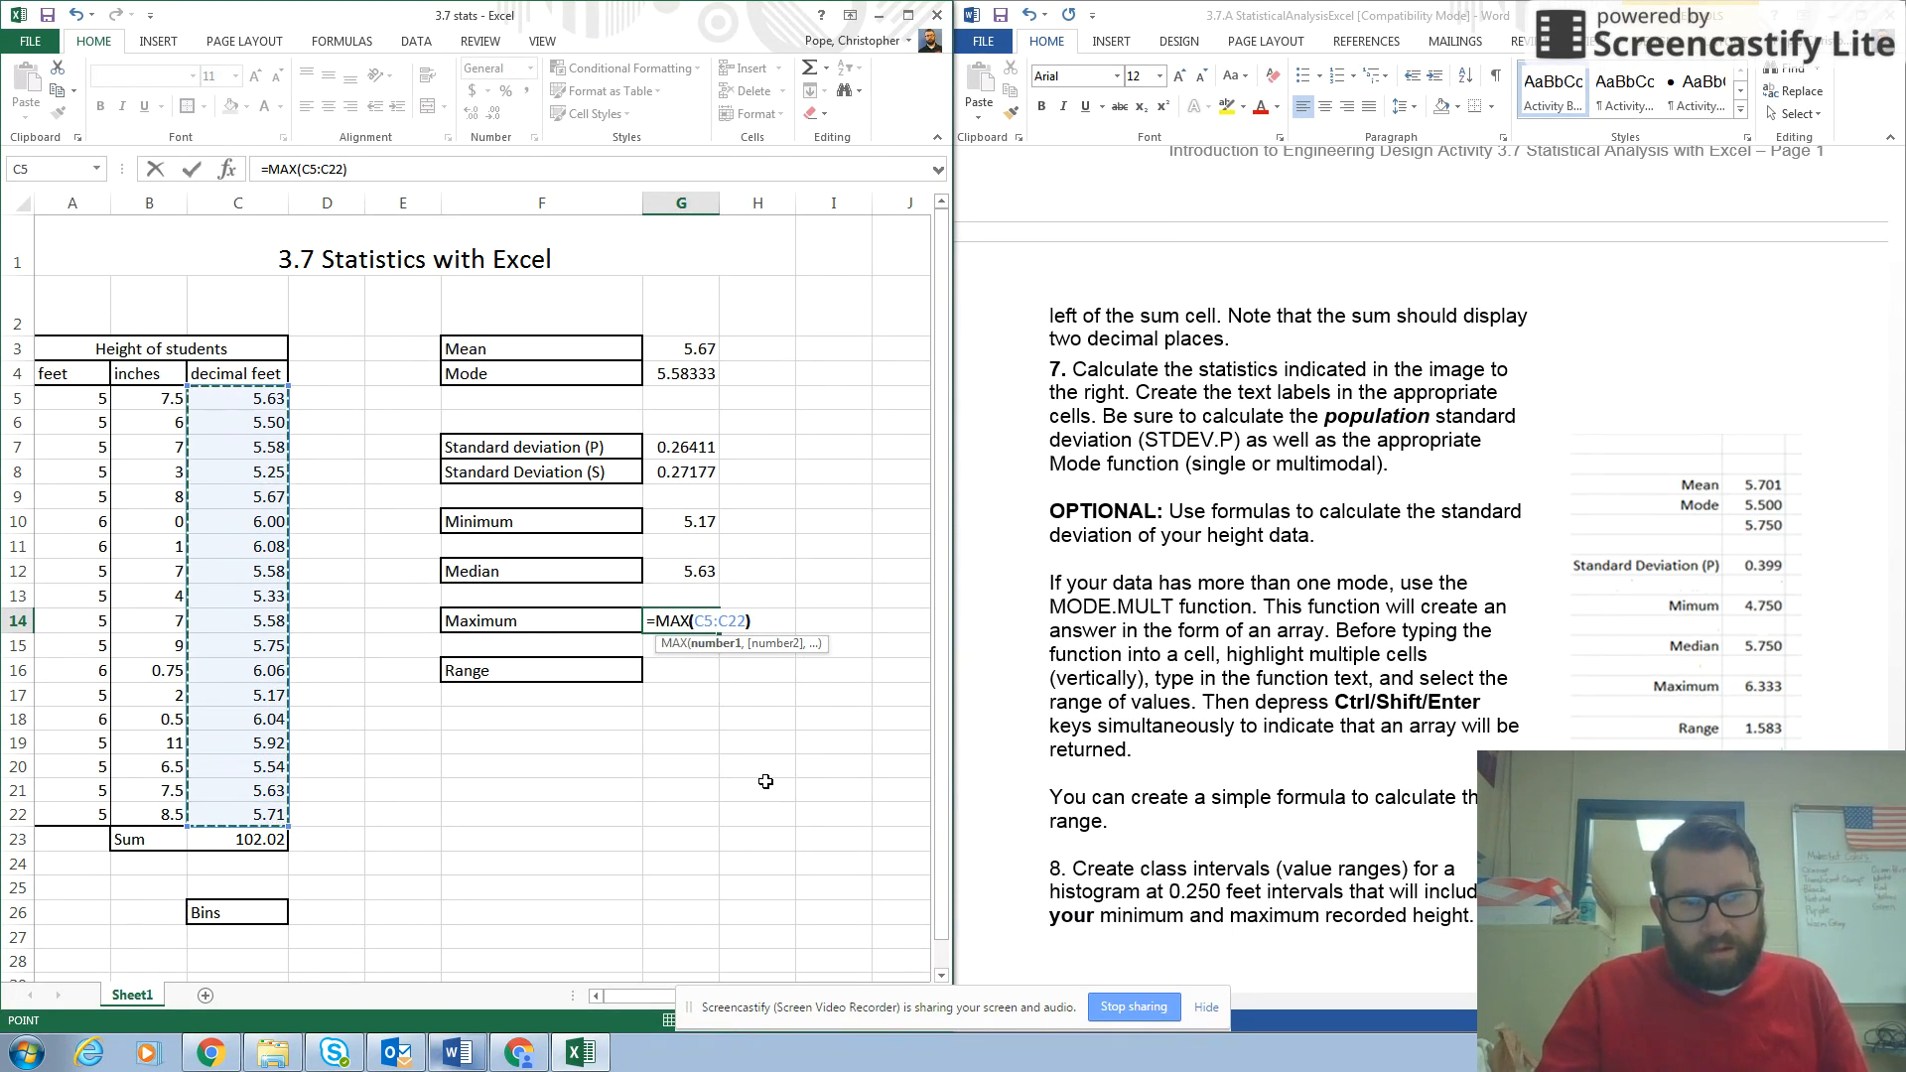
key("Return")
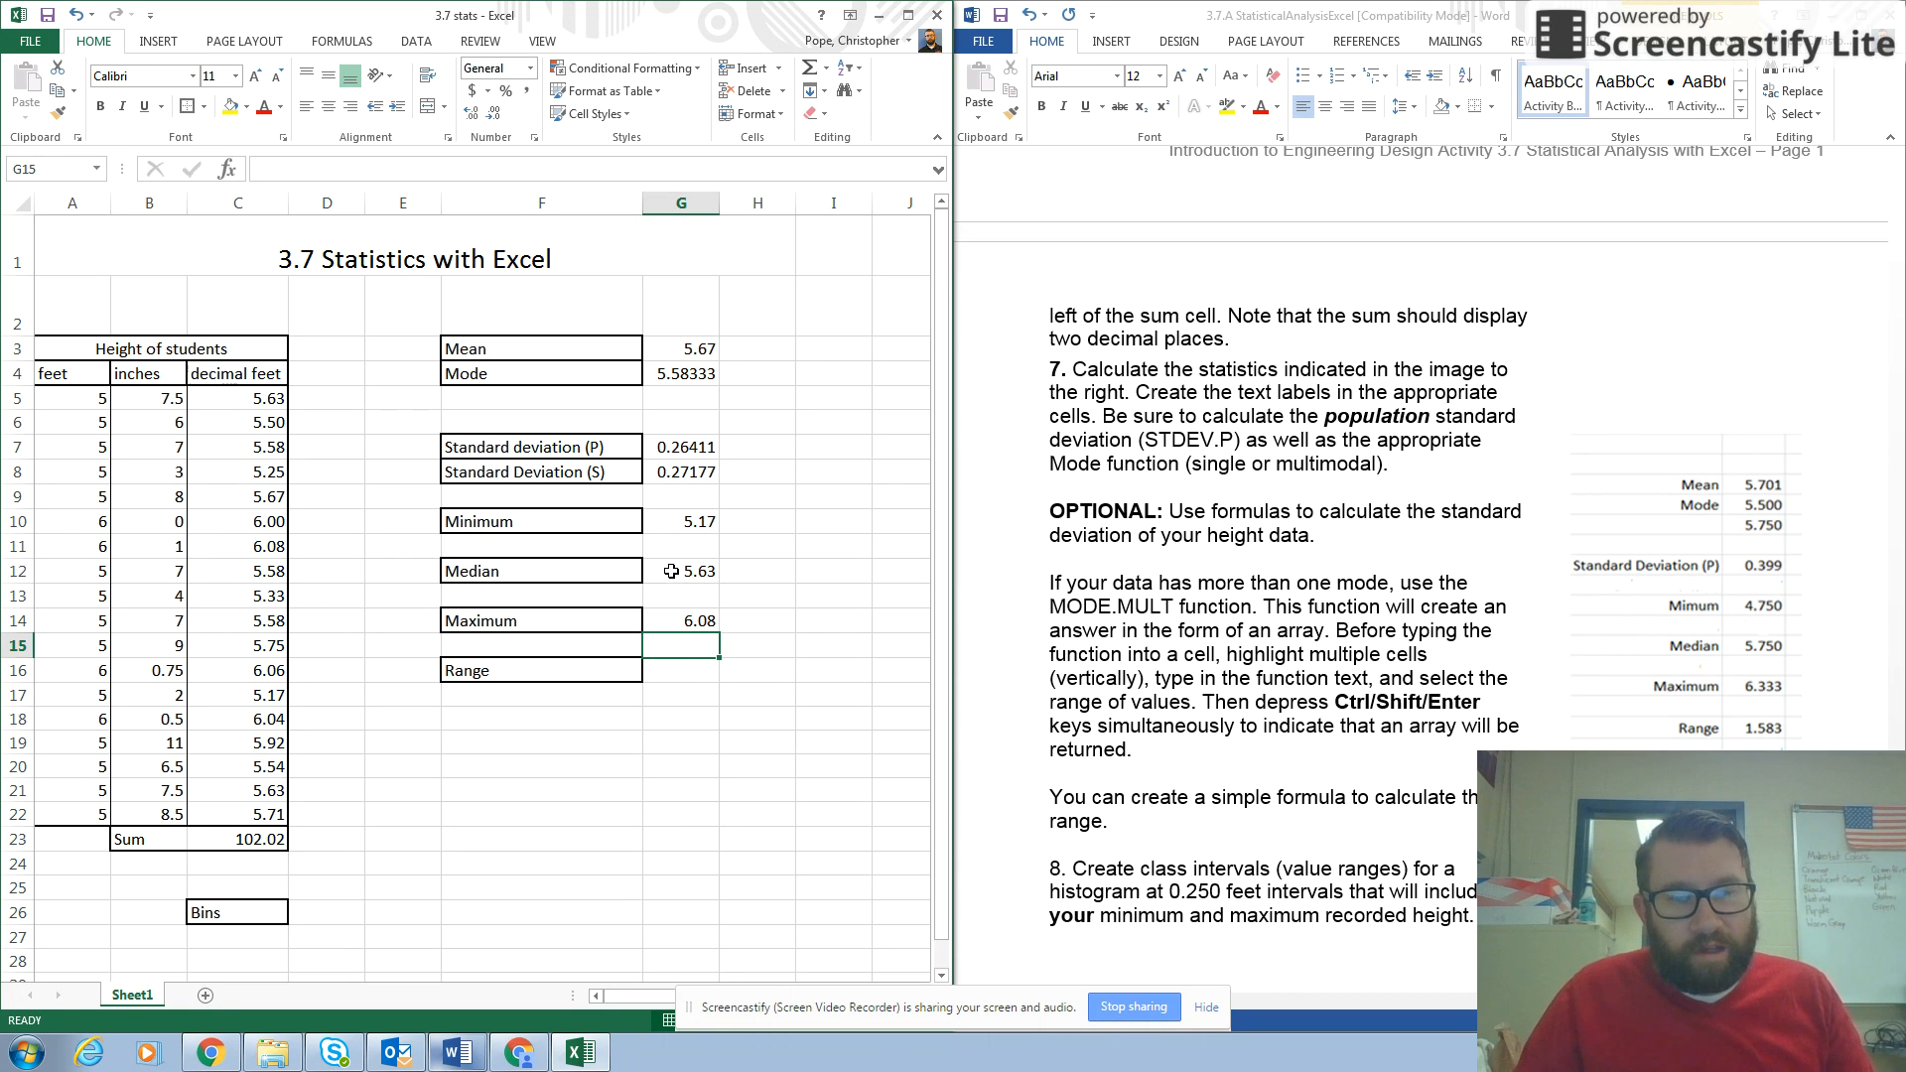
Calculate the range in cell G16 by subtracting the minimum from the maximum with =G14-G10, and check its formula.
left_click(663, 665)
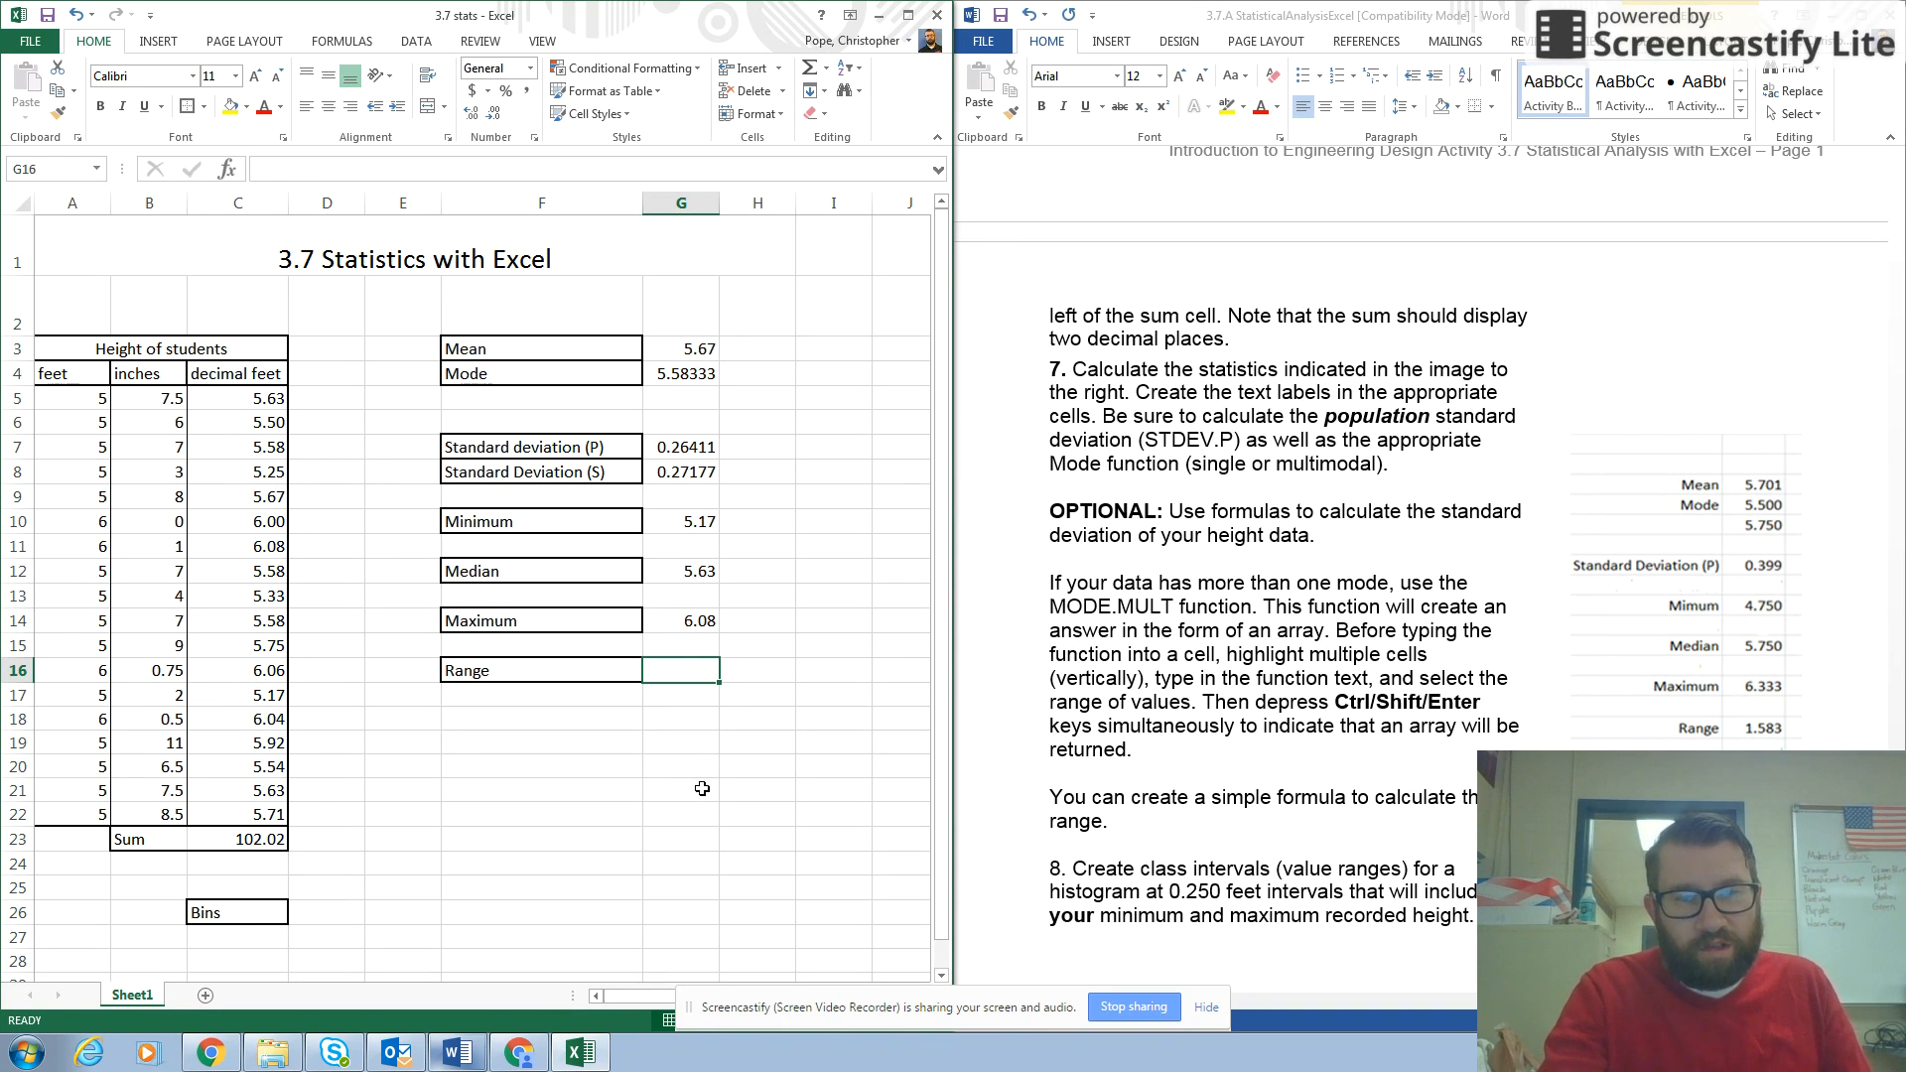
type("=")
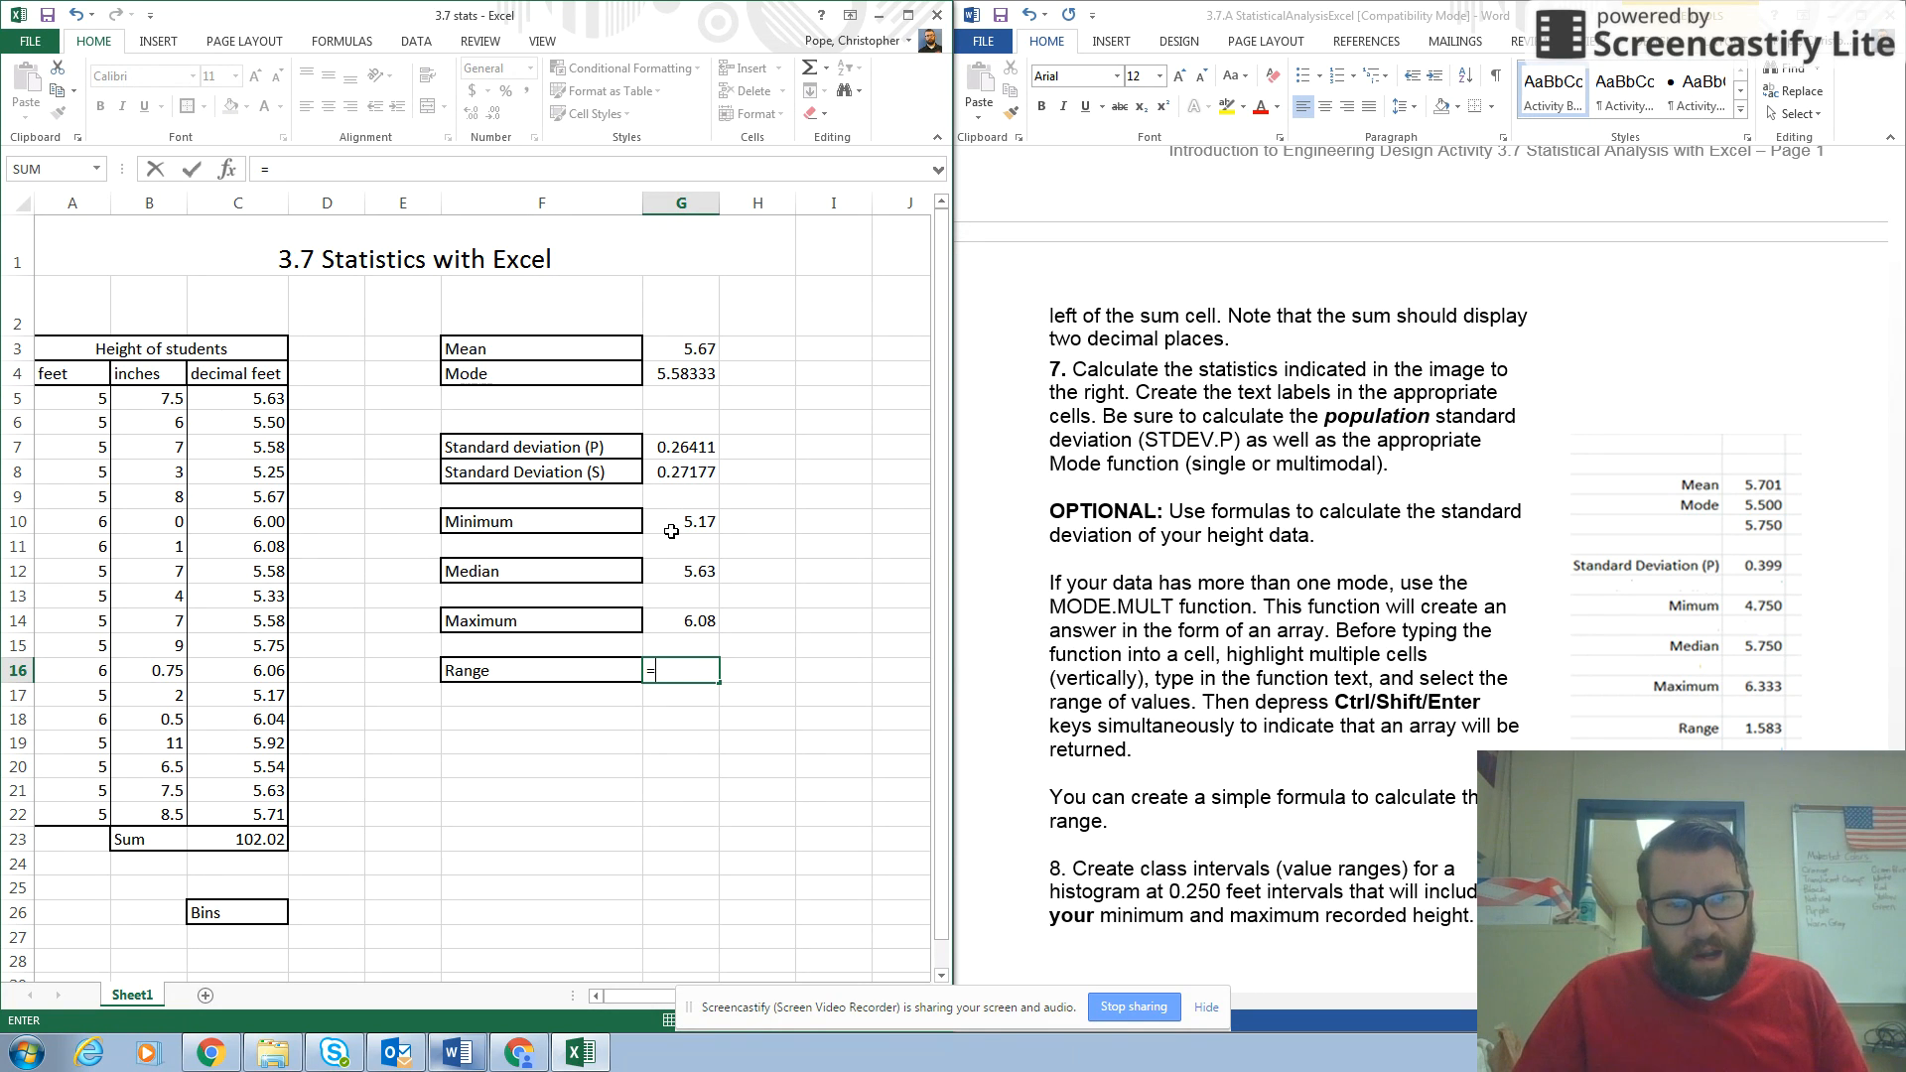
left_click(662, 623)
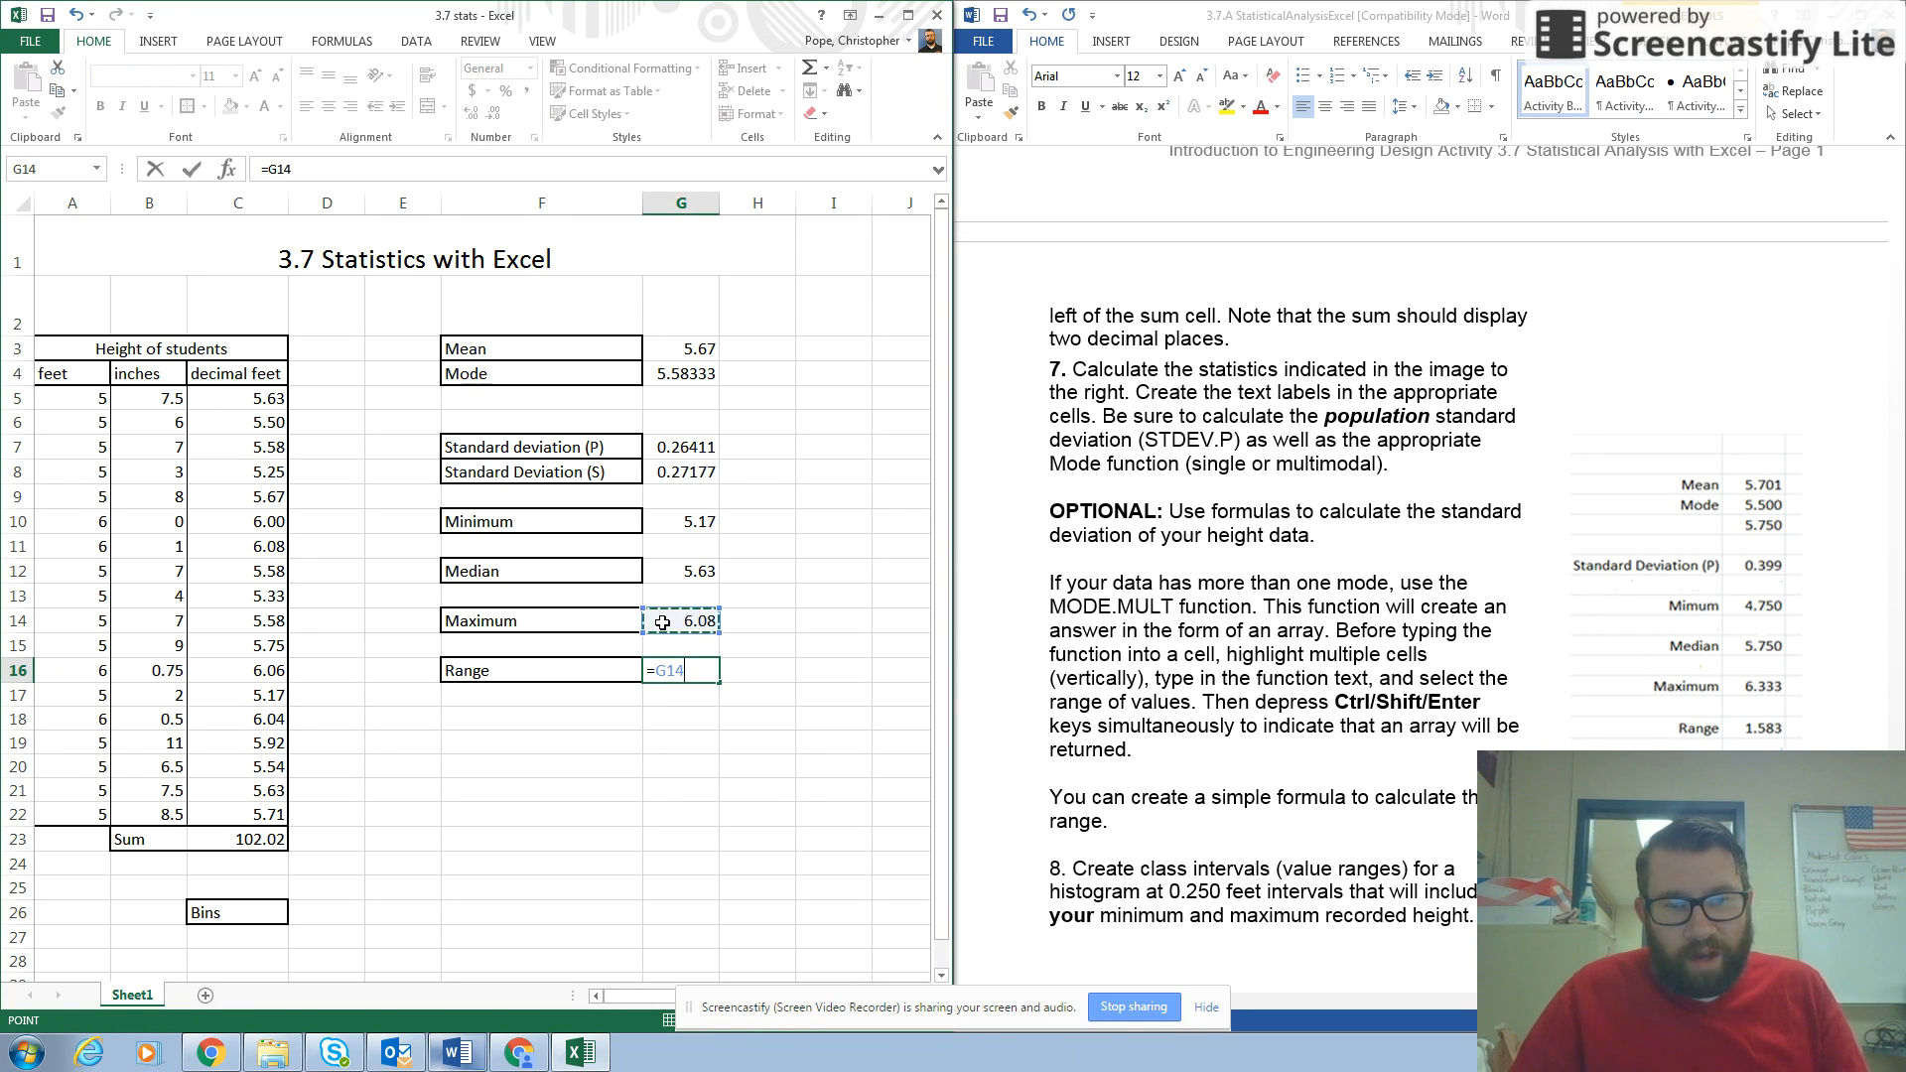
type("-")
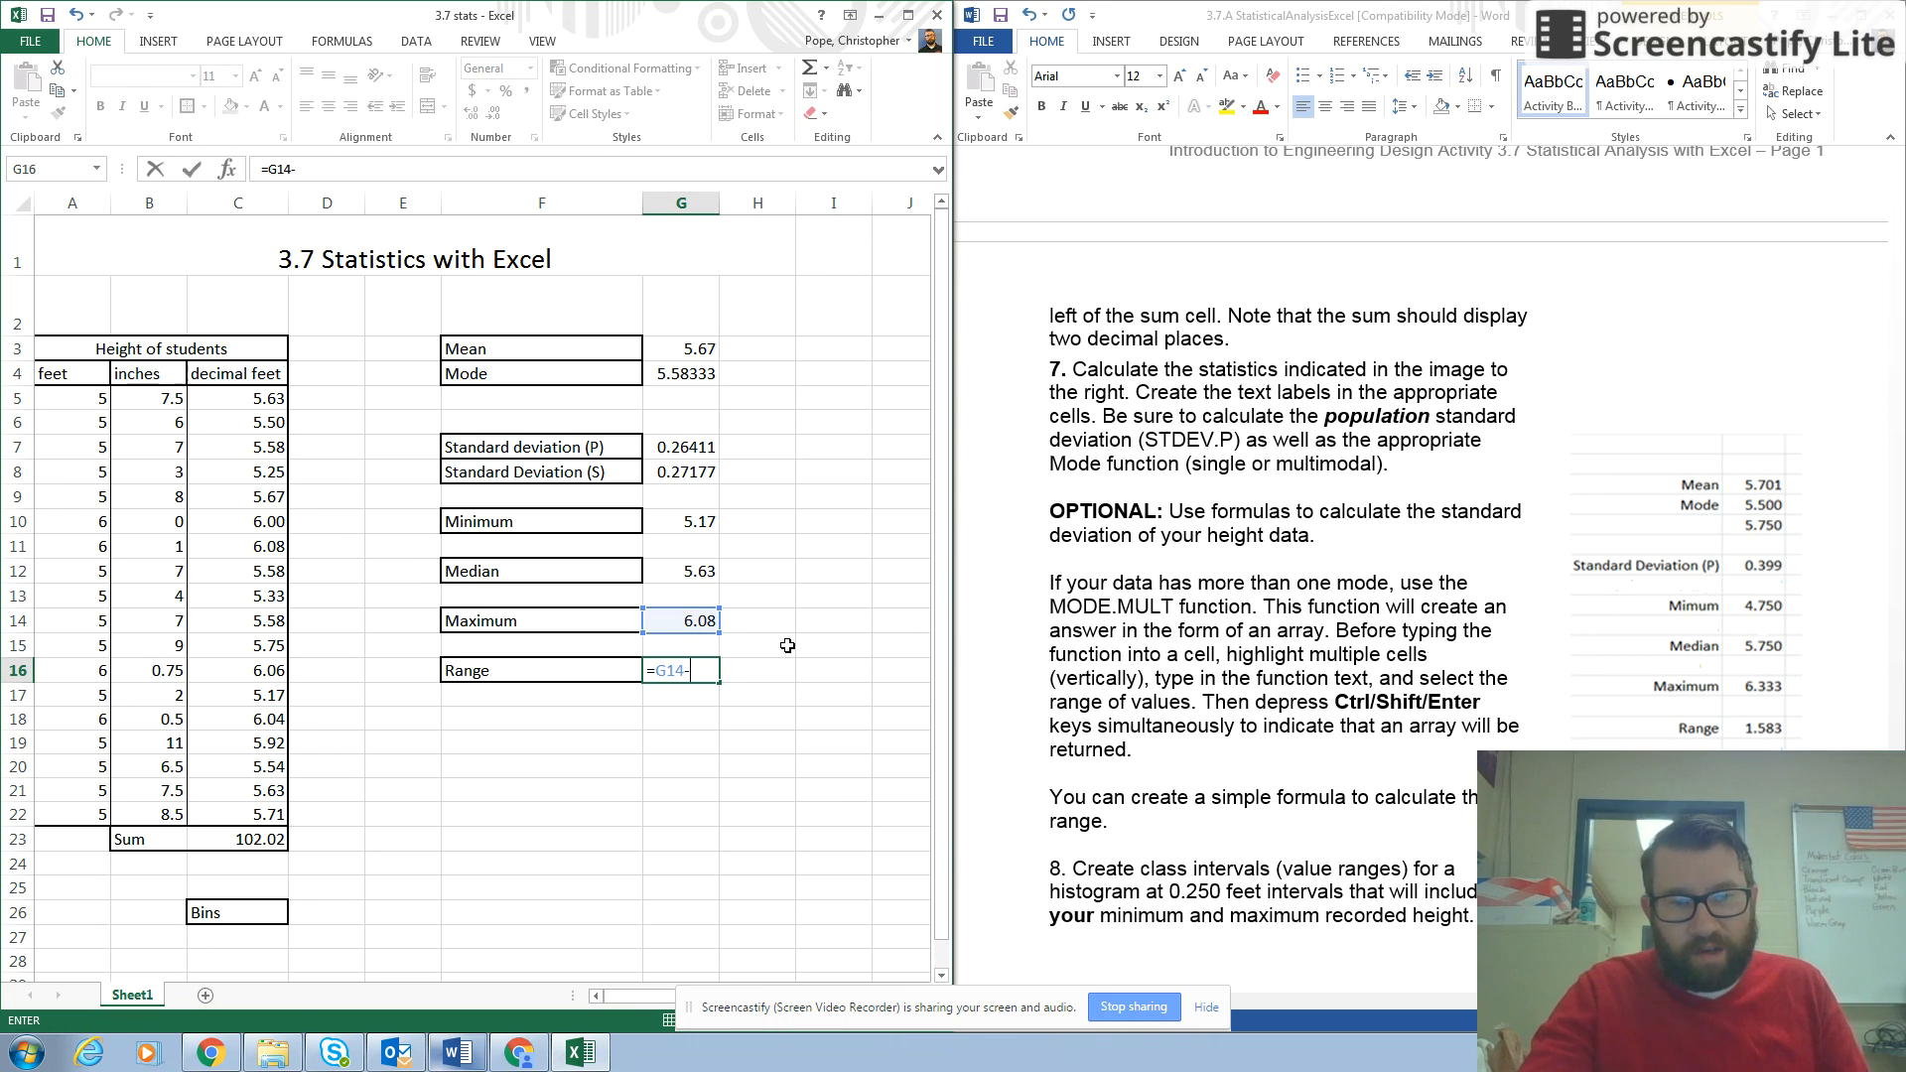
left_click(681, 522)
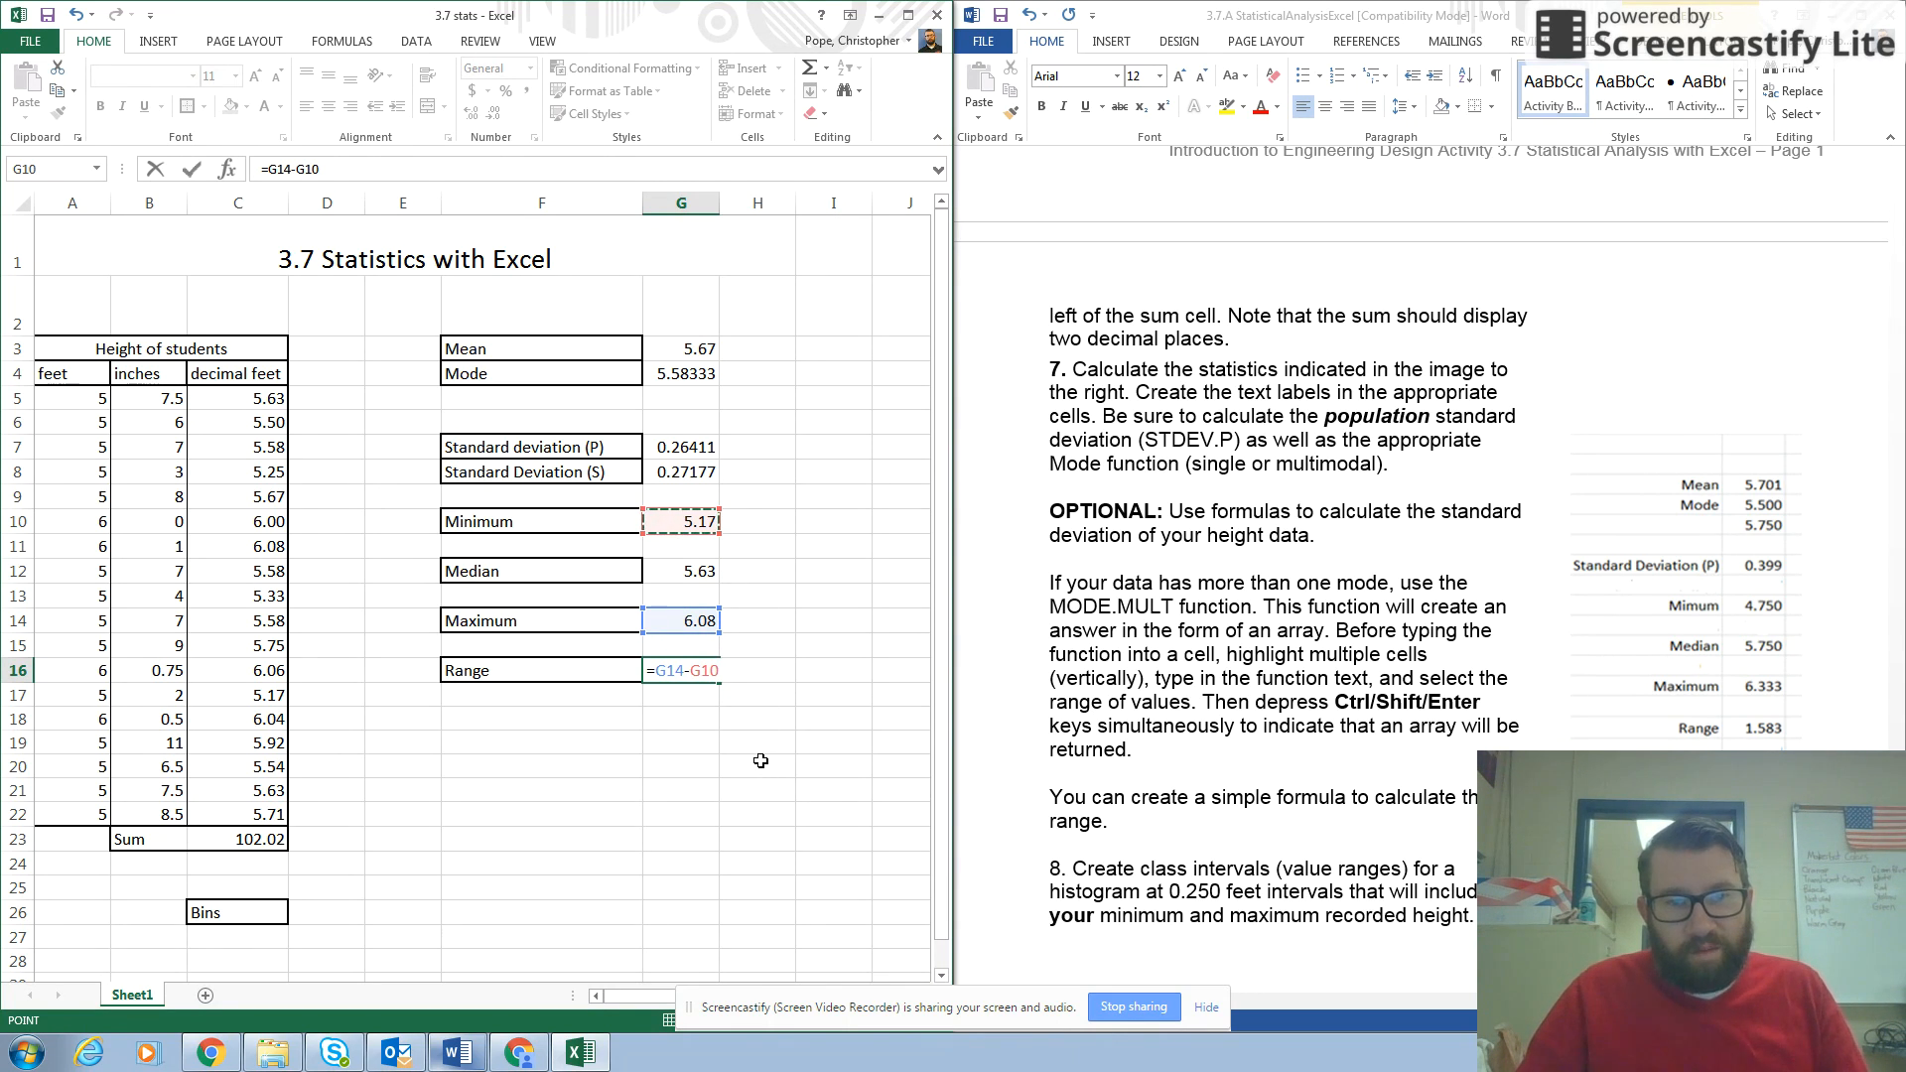
key("Return")
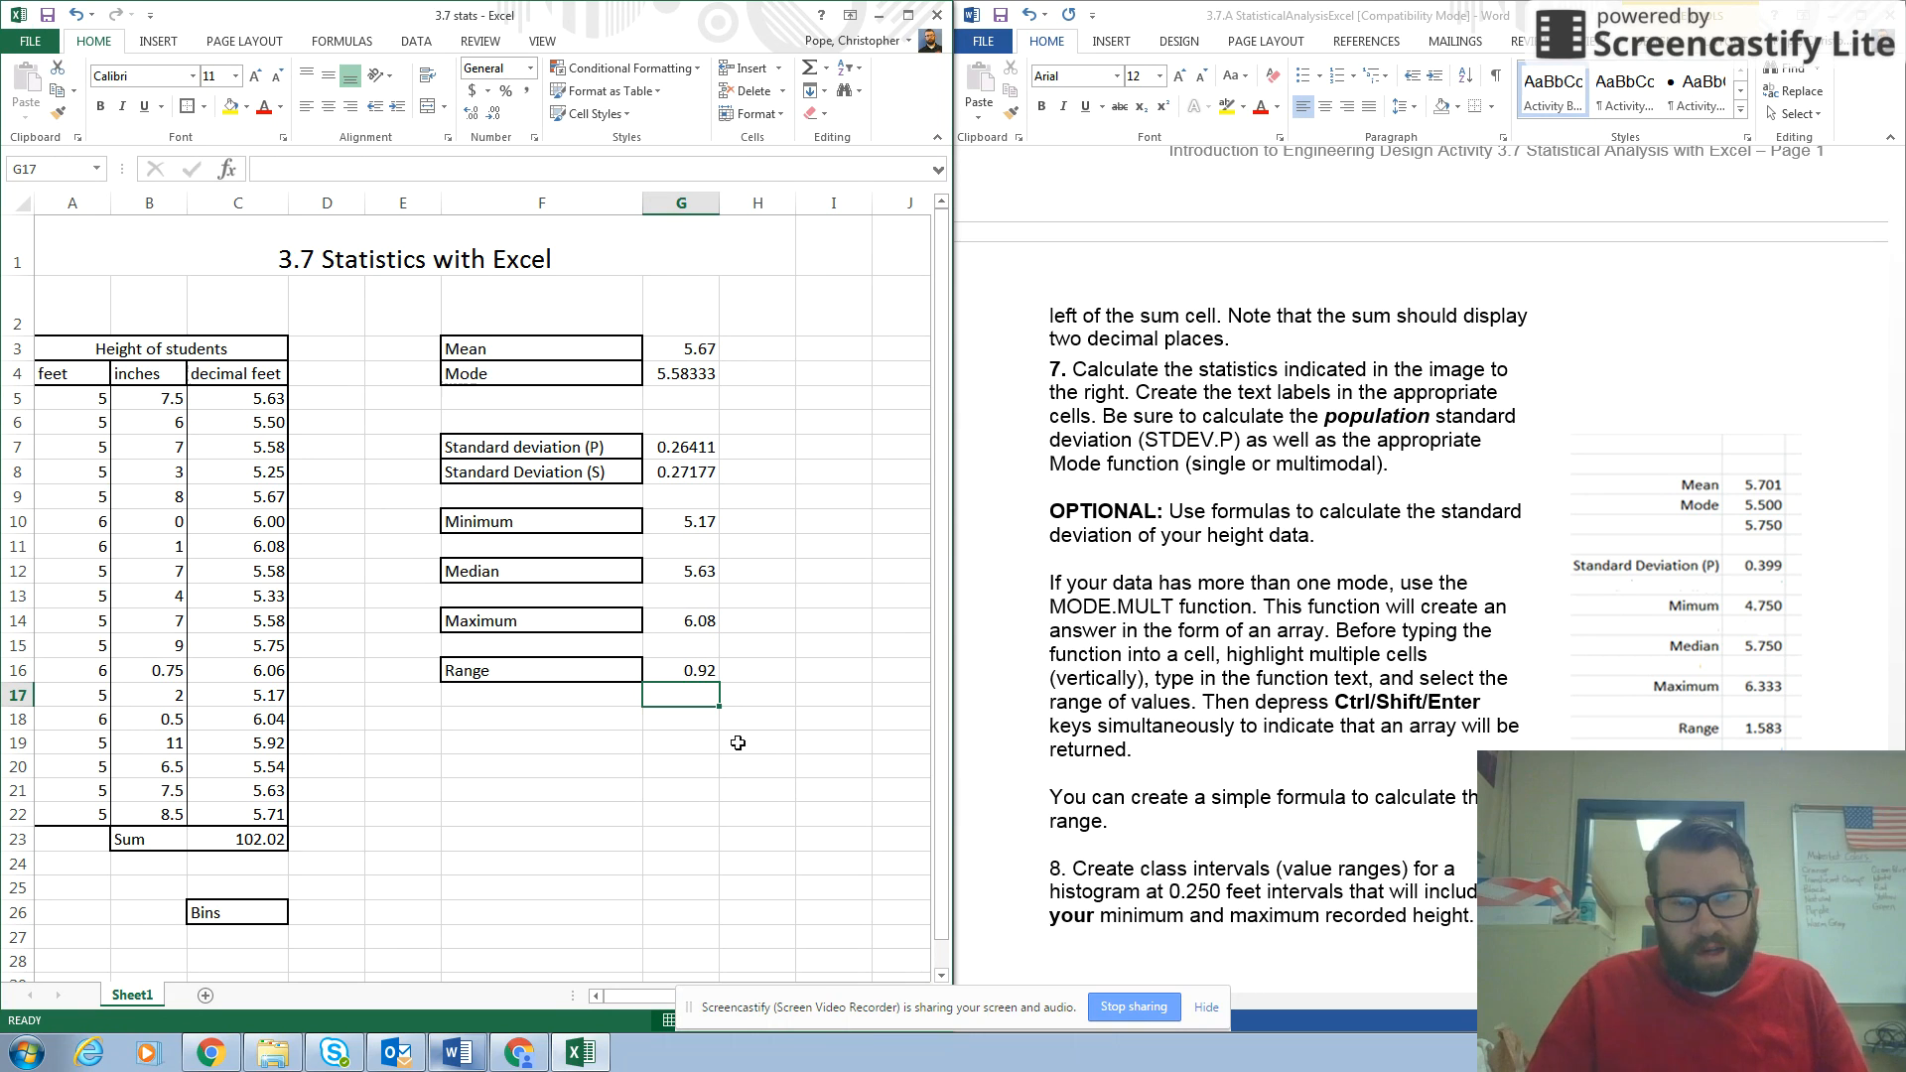
left_click(696, 672)
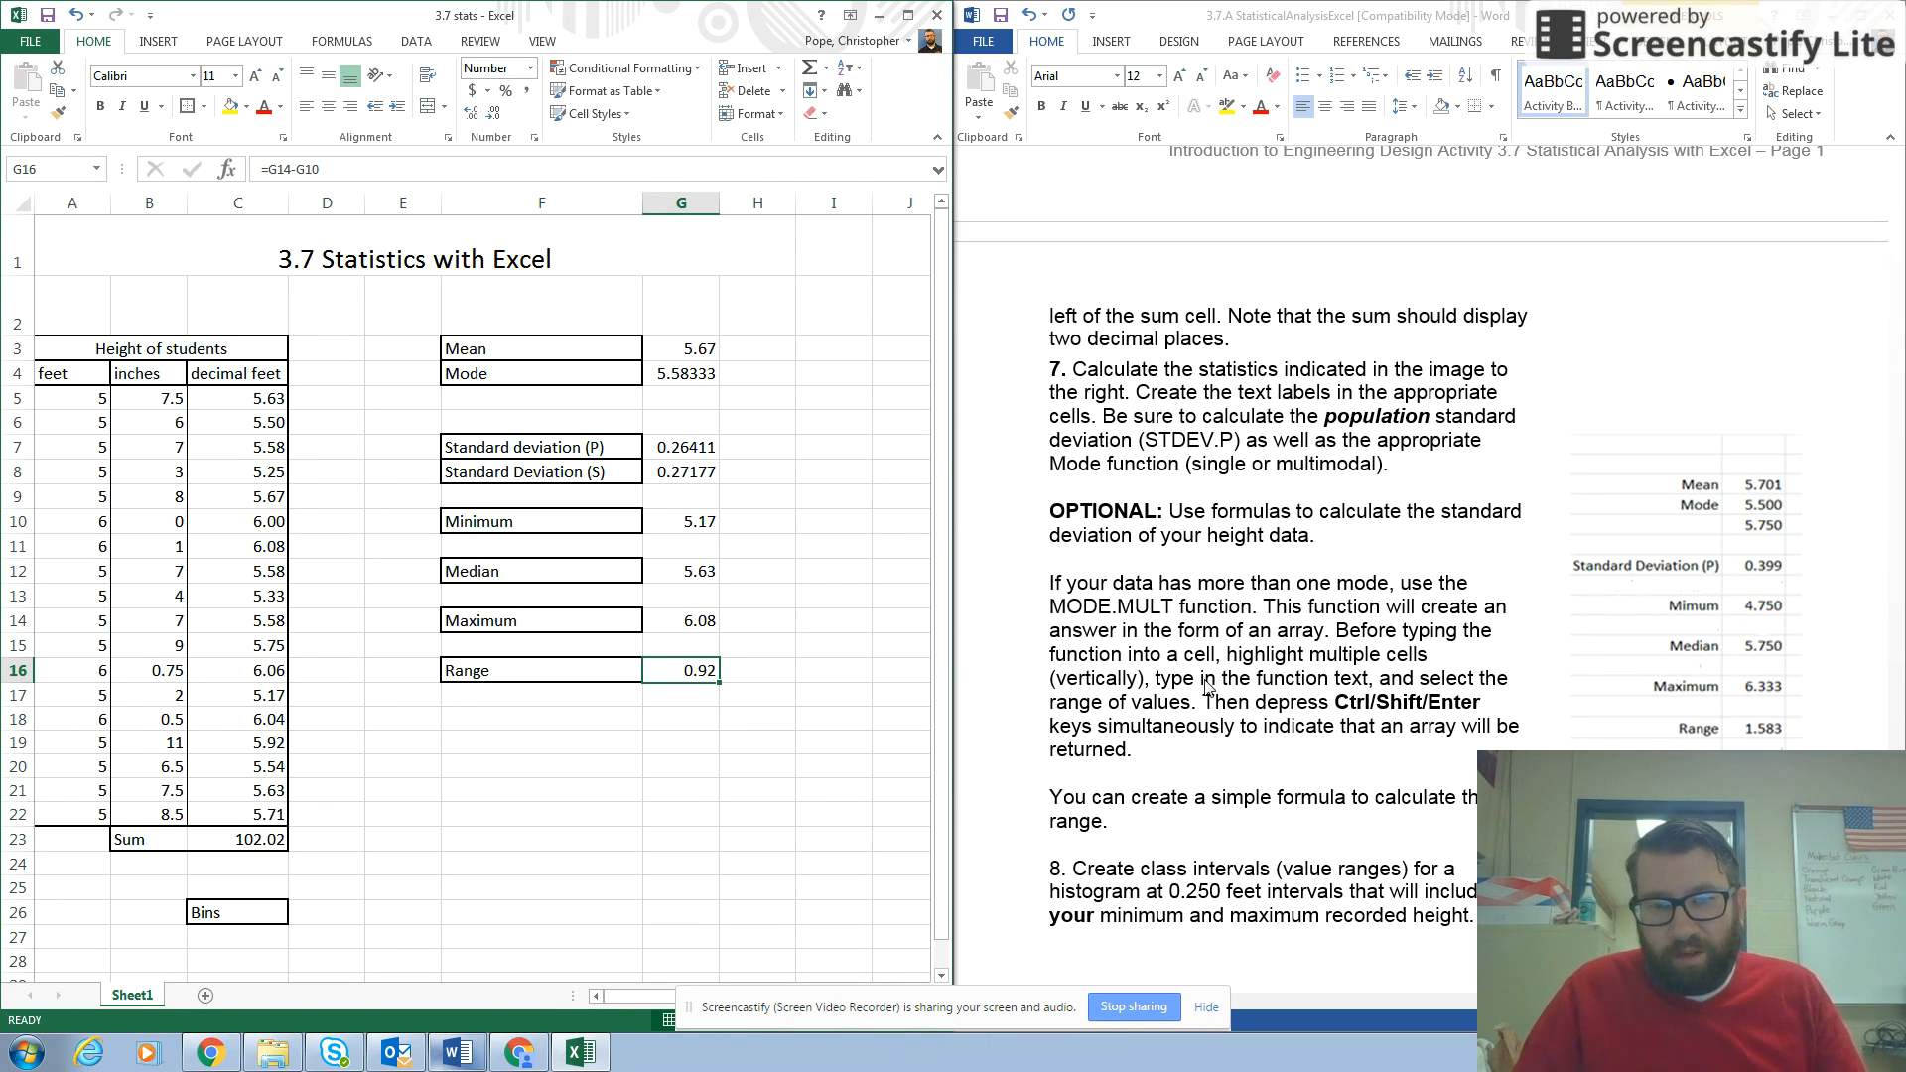
left_click(837, 653)
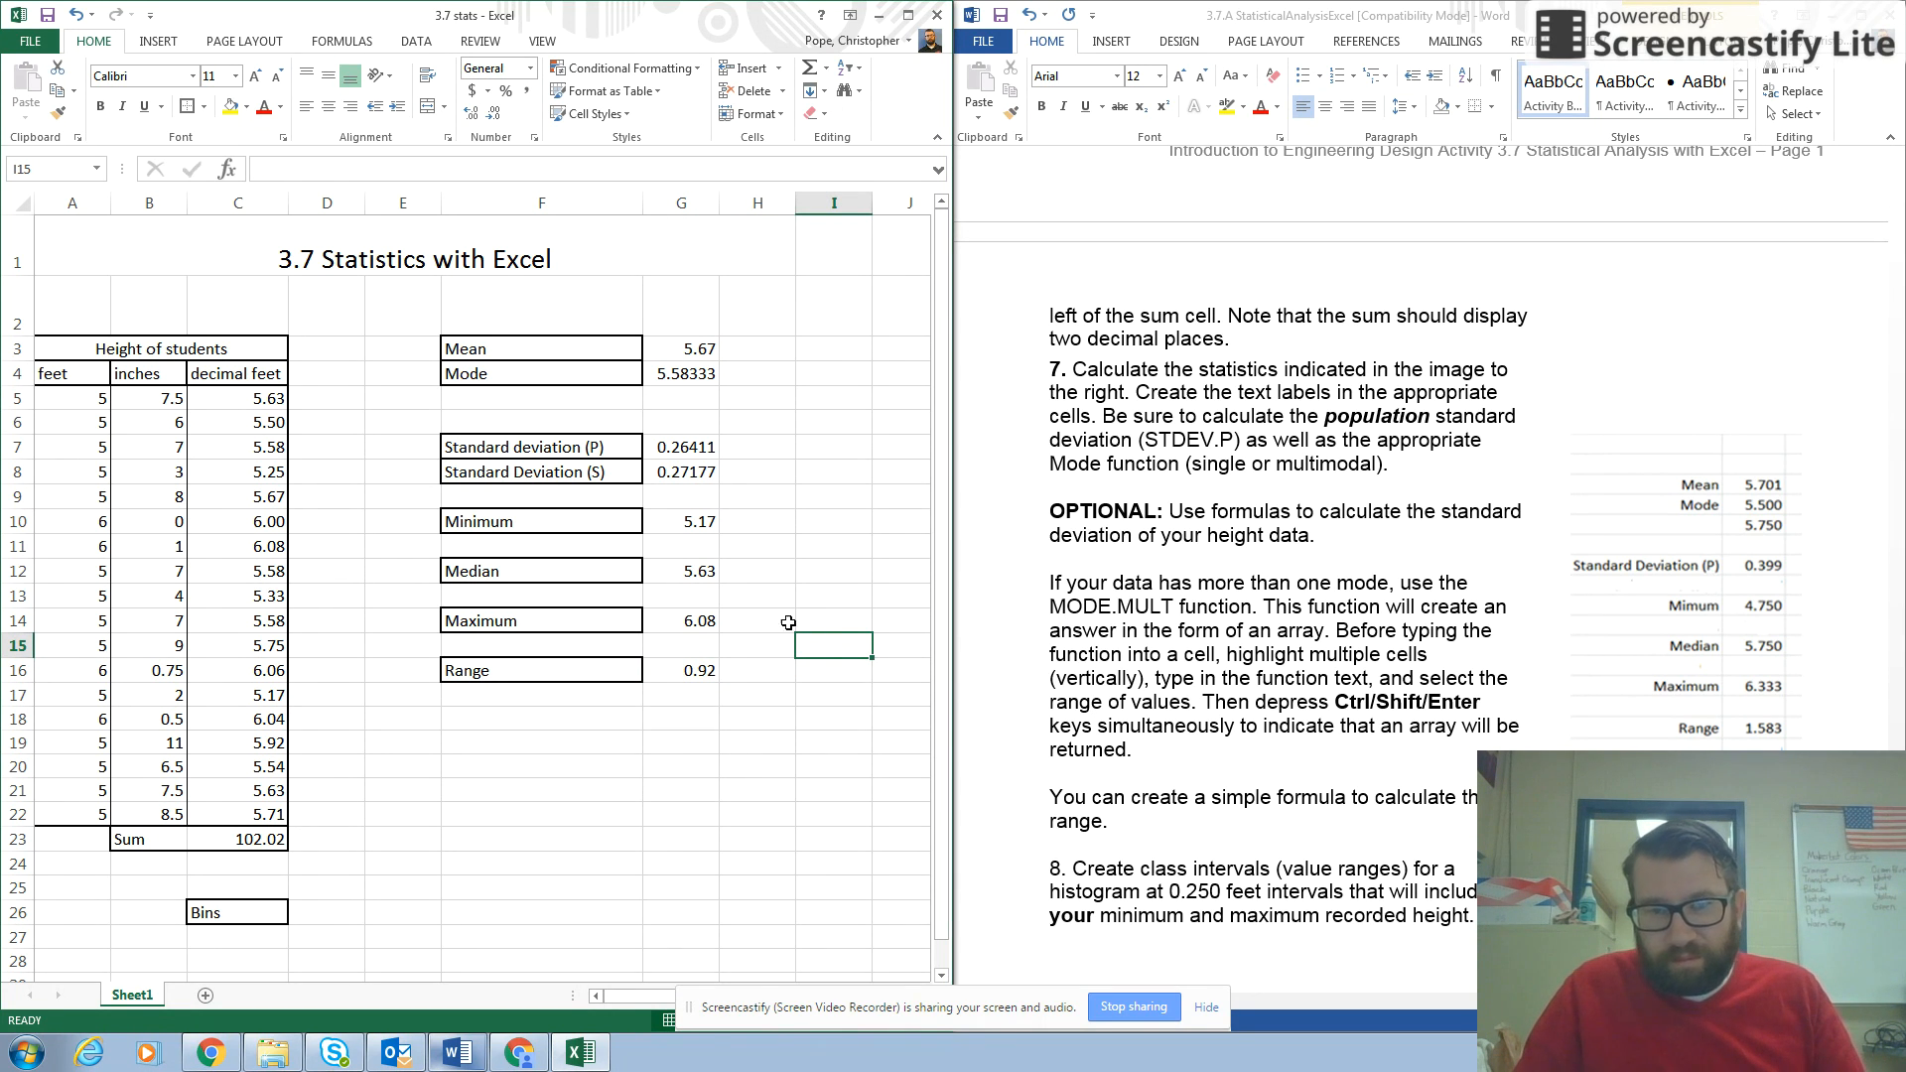
scroll(788, 623, "down", 2)
scroll(775, 628, "up", 2)
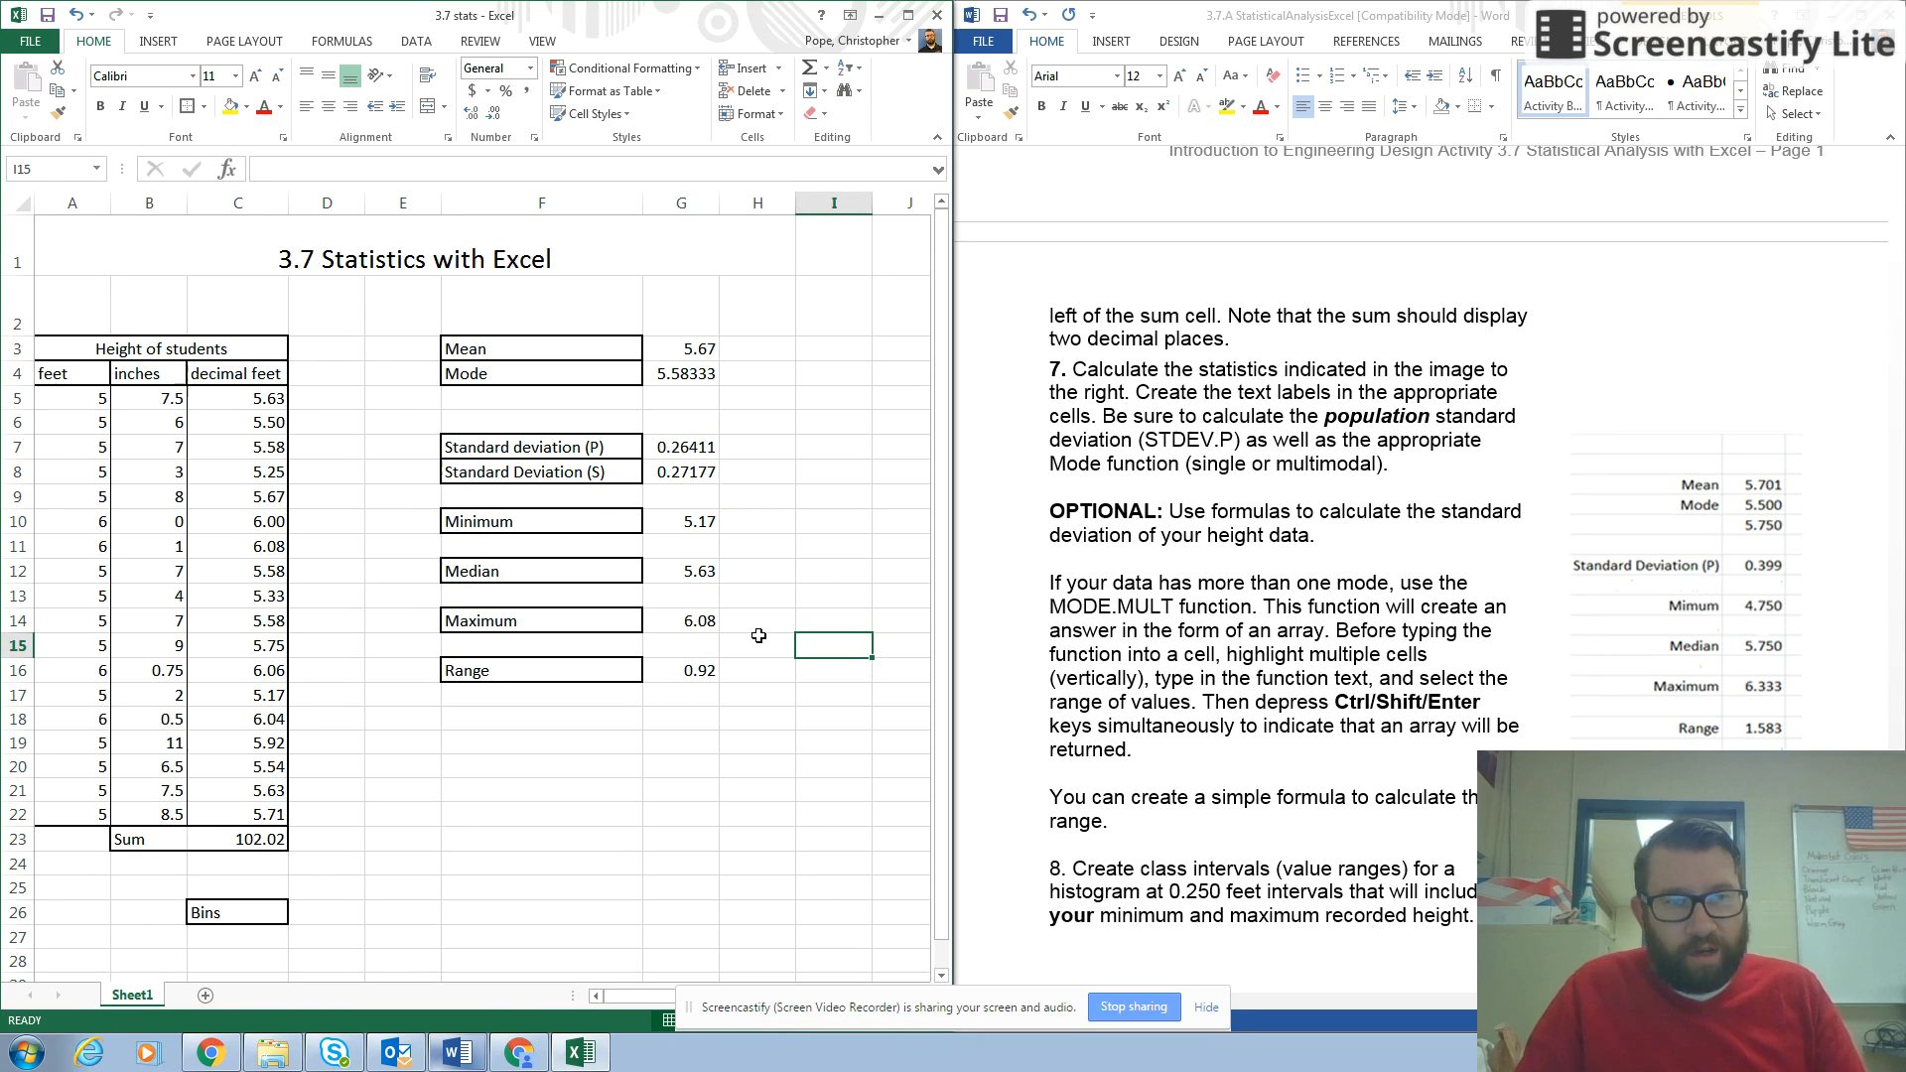